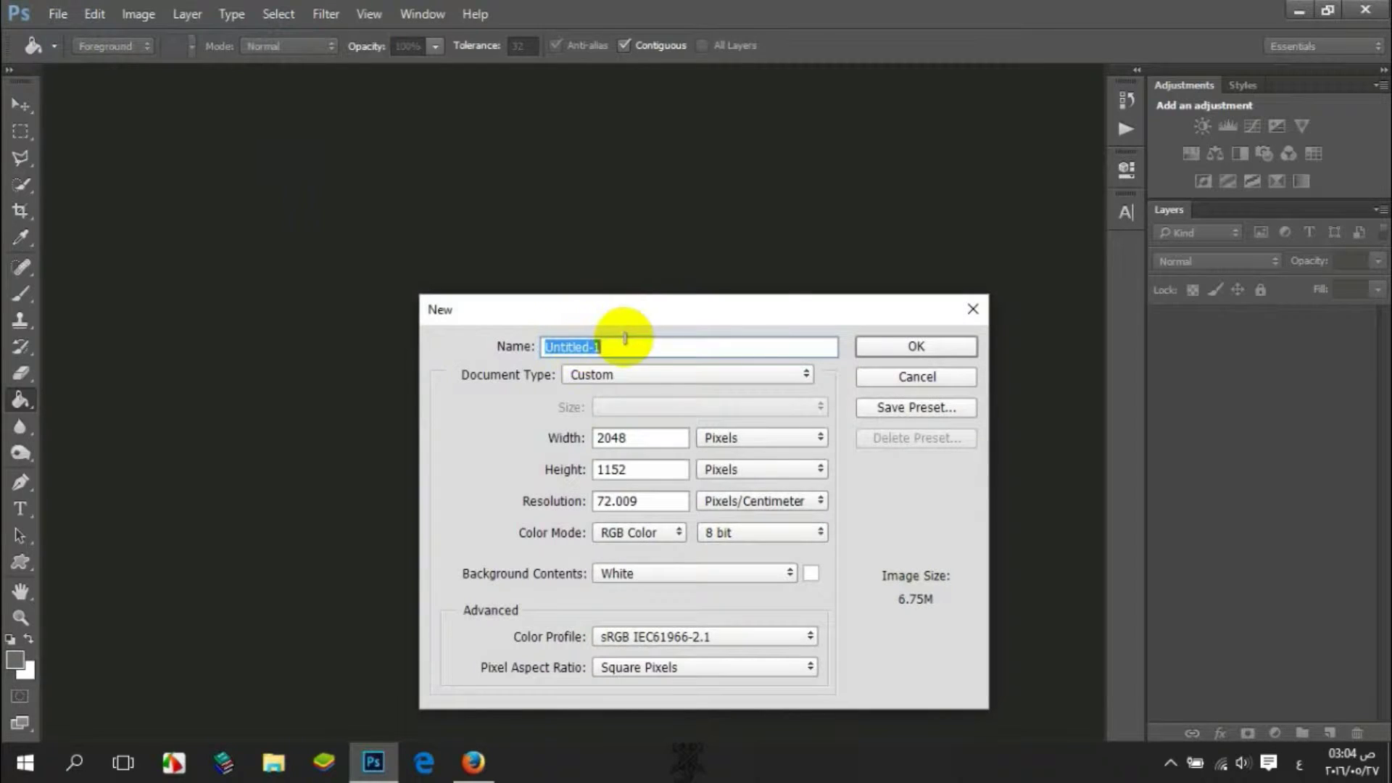
# Create a new document of 1550 × 870 pixels at 150 pixels/centimeter in 8-bit RGB Color with white contents.
pyautogui.click(650, 438)
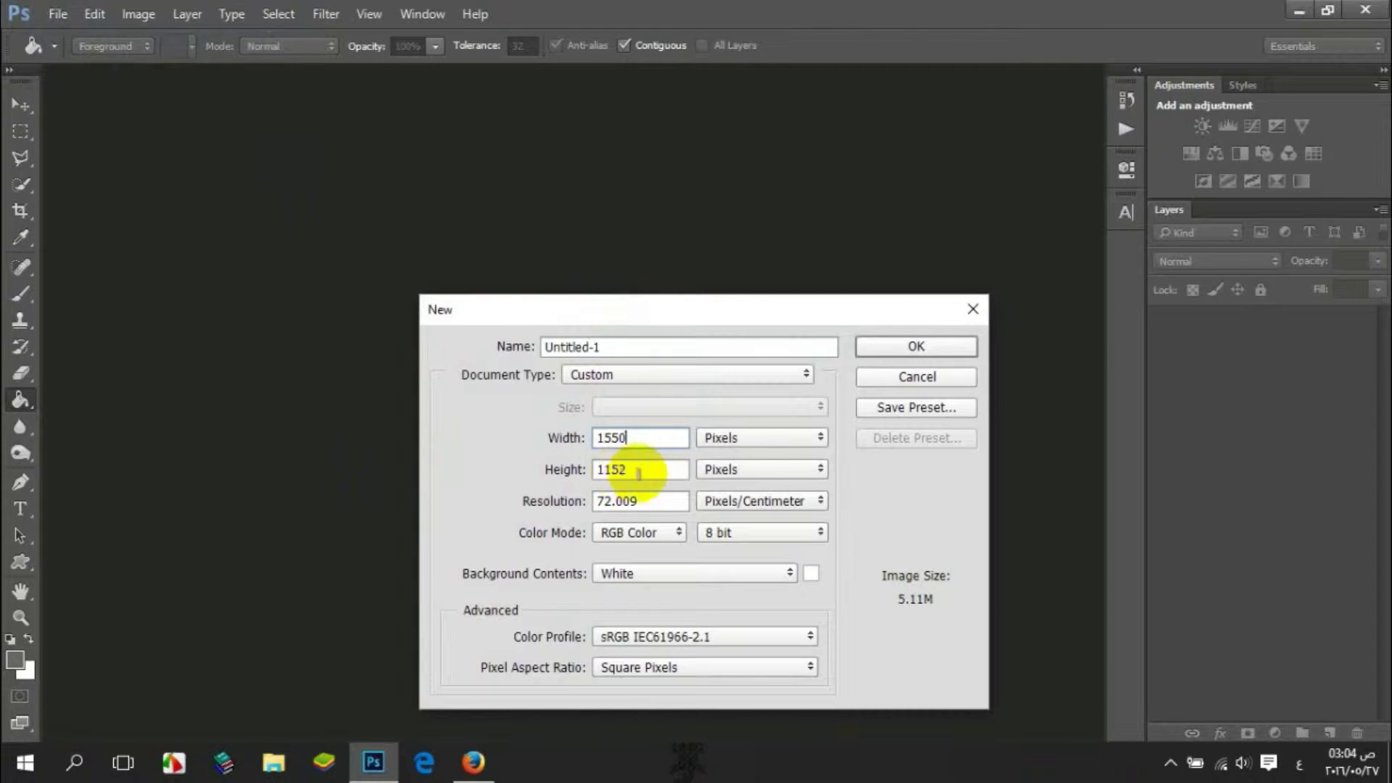
pyautogui.click(615, 470)
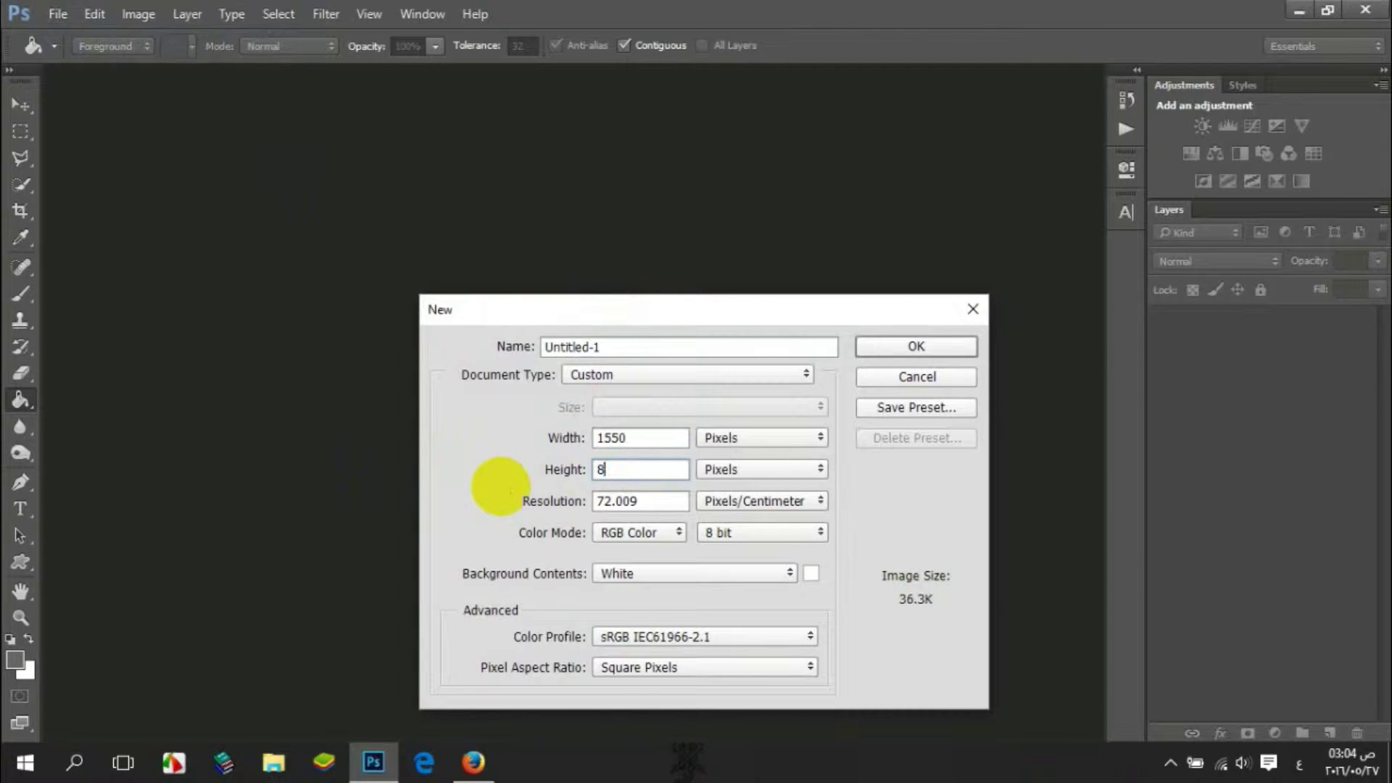
pyautogui.click(637, 502)
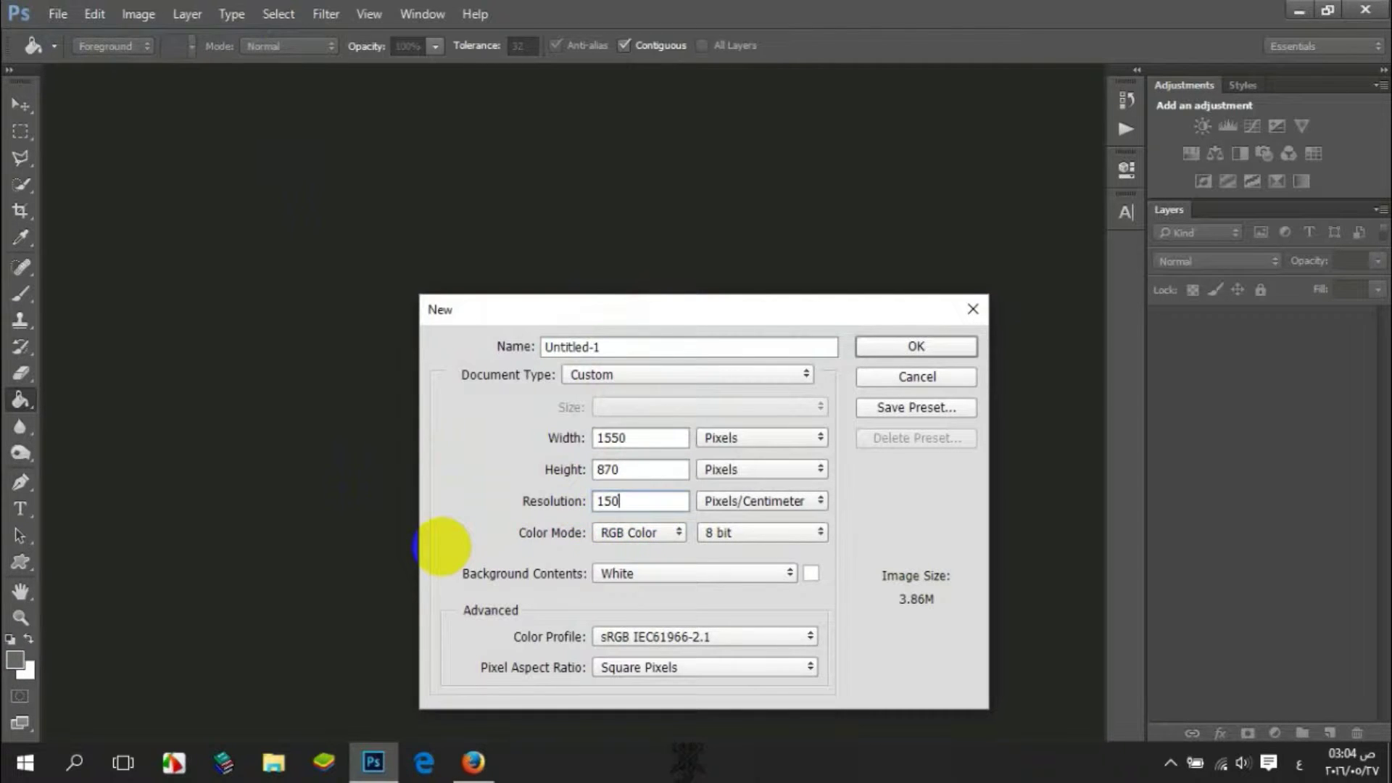
pyautogui.click(638, 533)
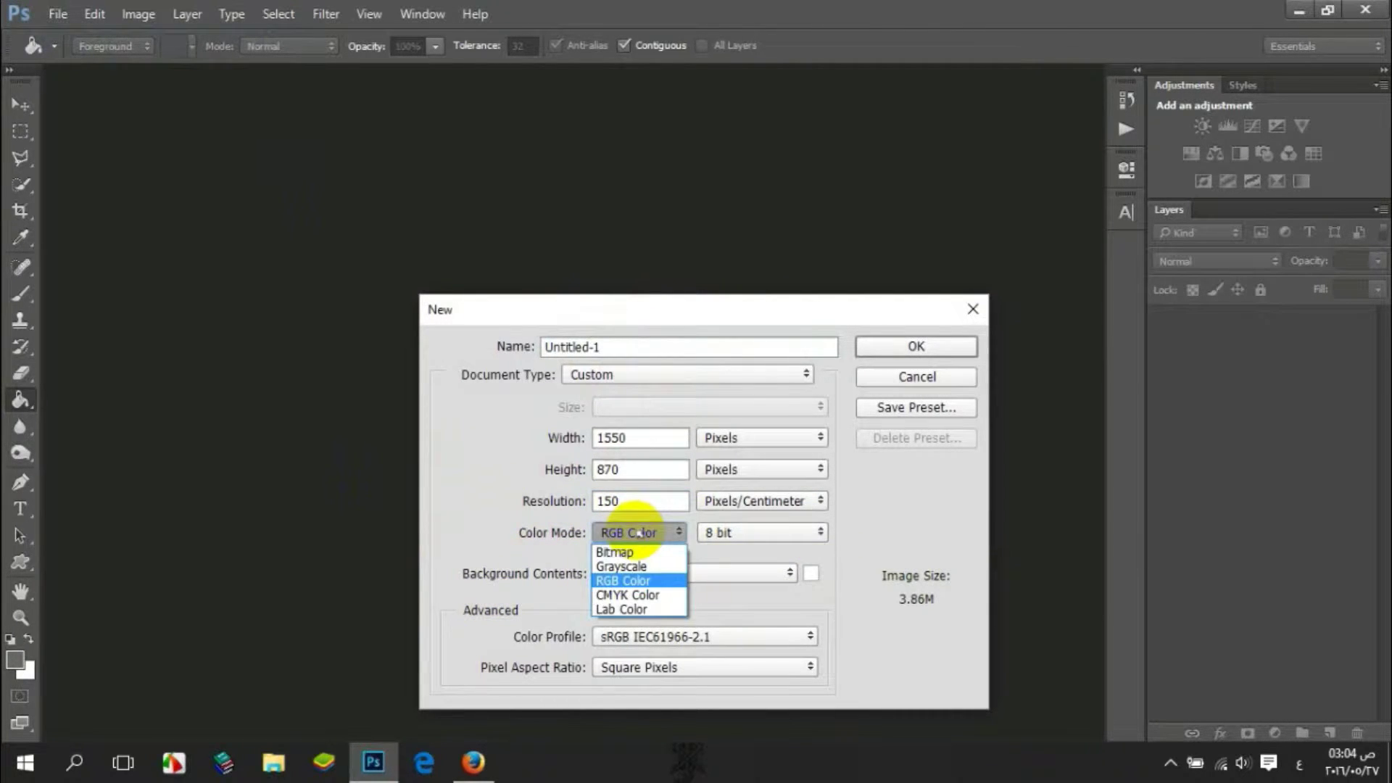
pyautogui.click(638, 532)
pyautogui.click(708, 533)
pyautogui.click(731, 540)
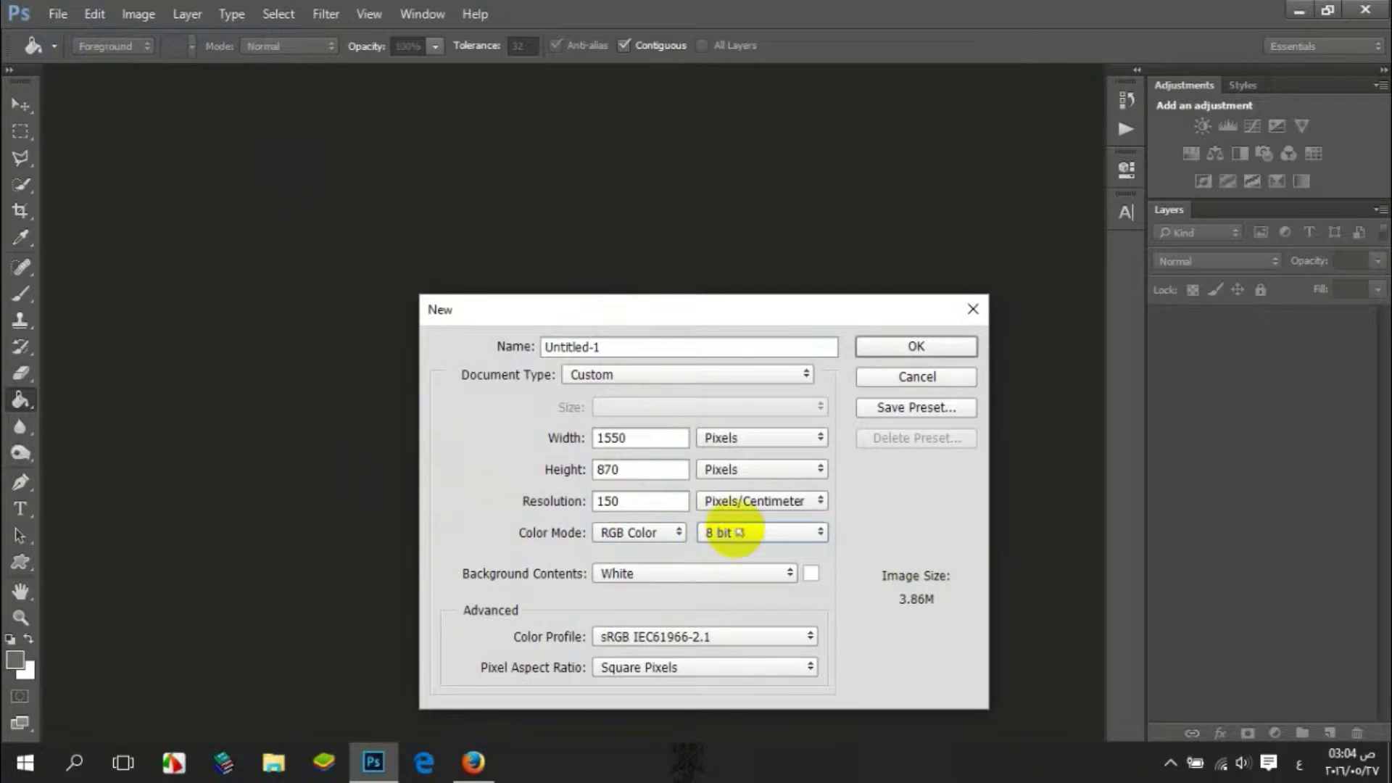
pyautogui.click(884, 348)
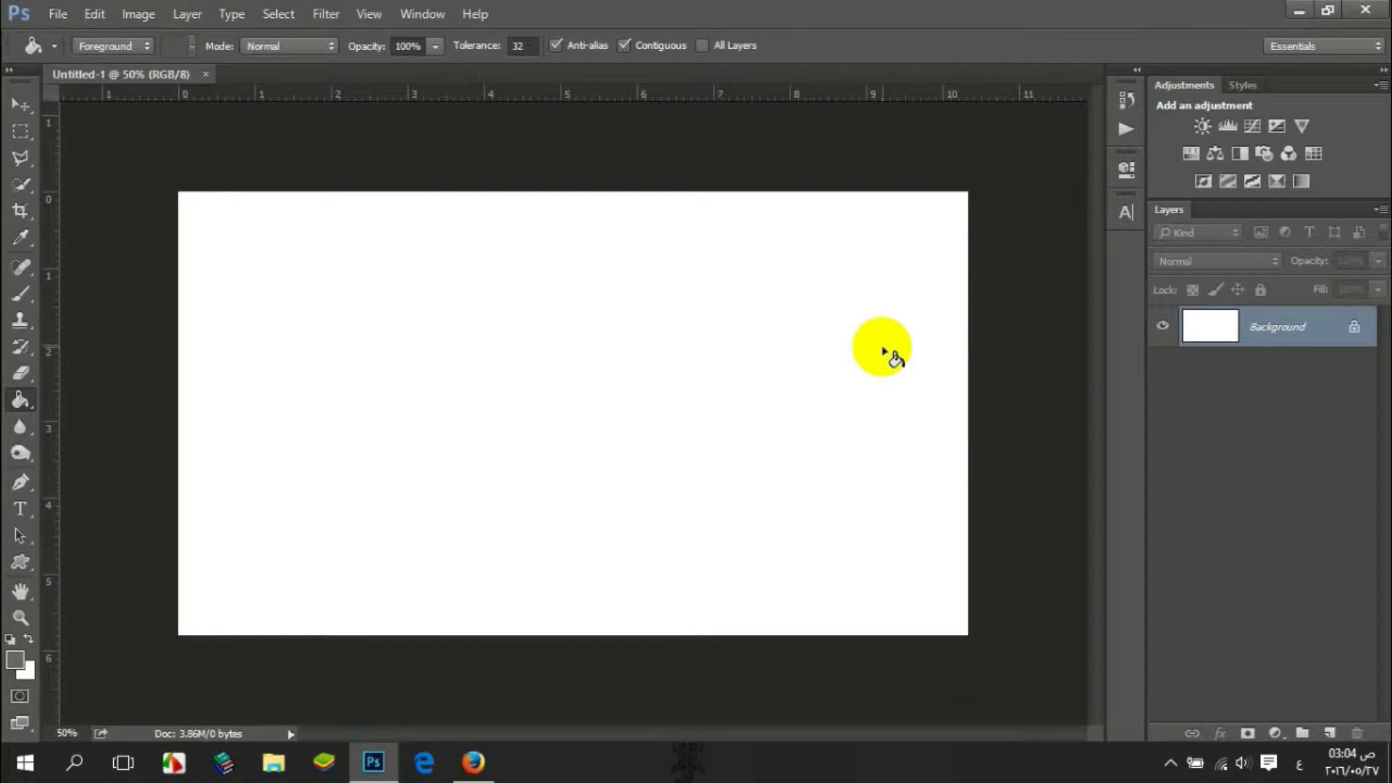
# Fill the canvas with the default black foreground colour and convert the locked Background into a regular layer.
pyautogui.click(985, 298)
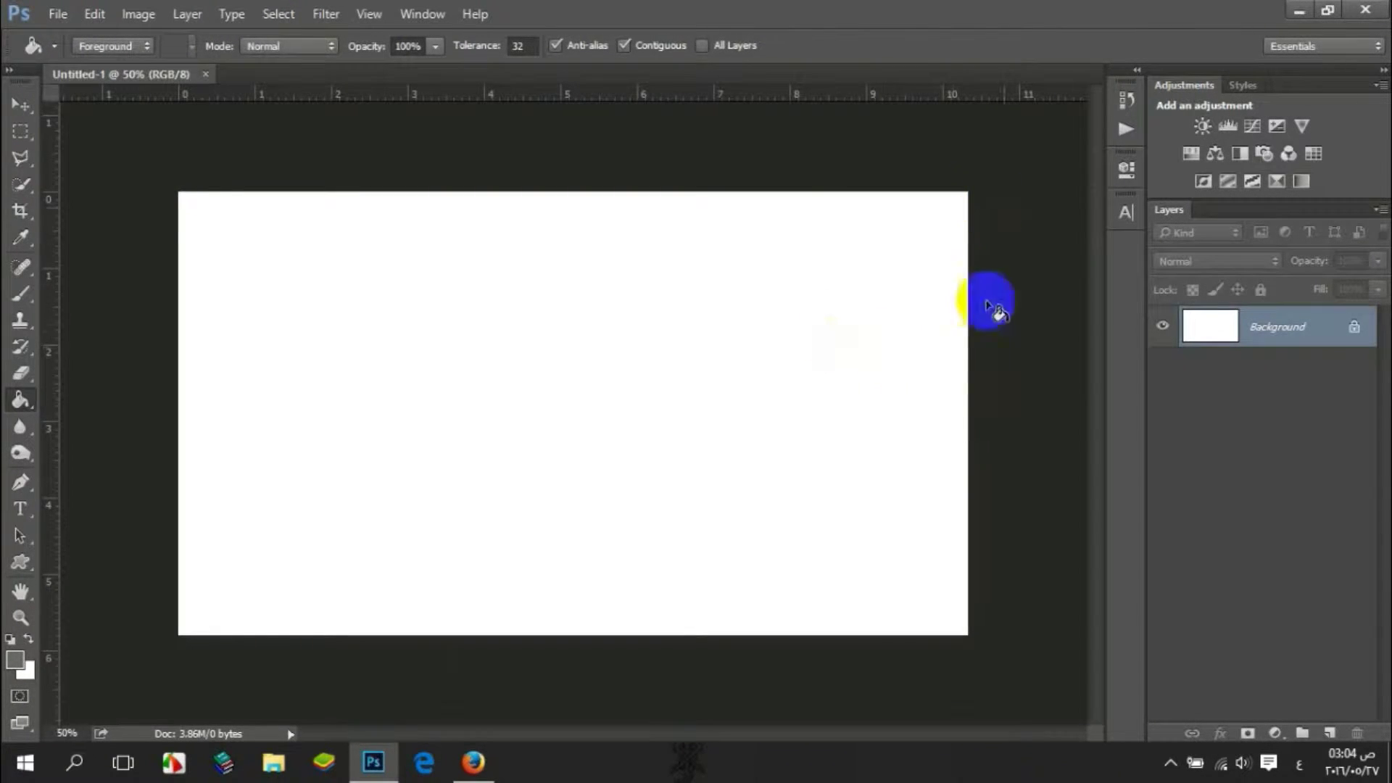
pyautogui.click(81, 331)
pyautogui.click(10, 641)
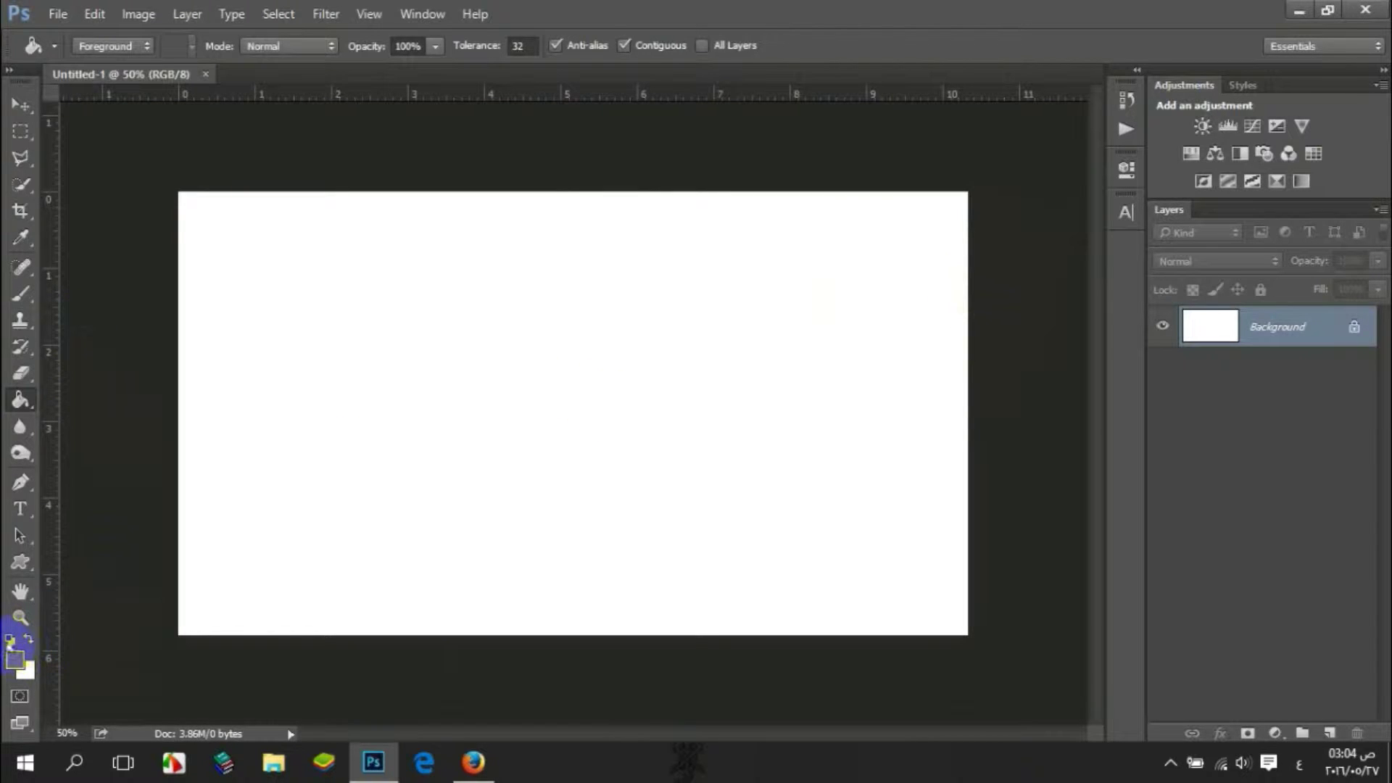
pyautogui.click(435, 406)
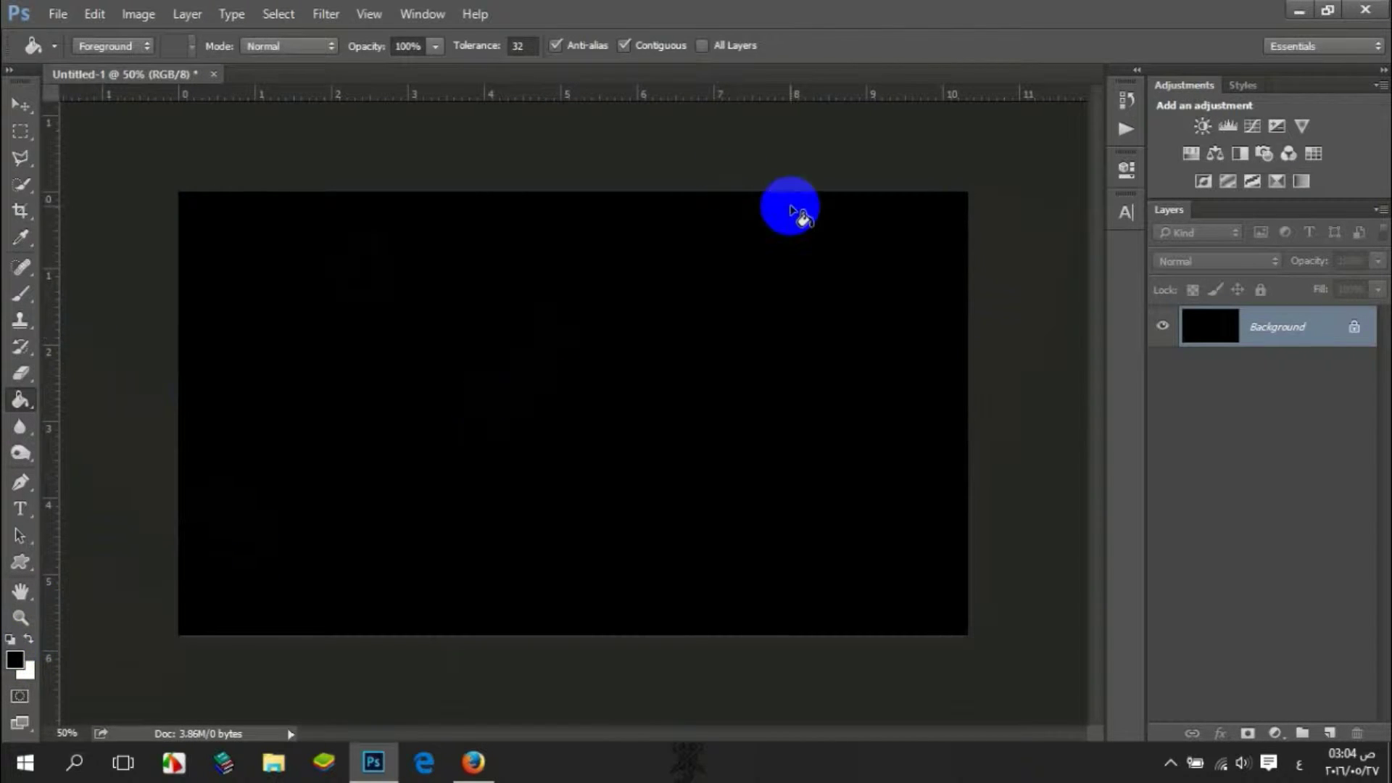
pyautogui.doubleClick(1332, 328)
pyautogui.press('Return')
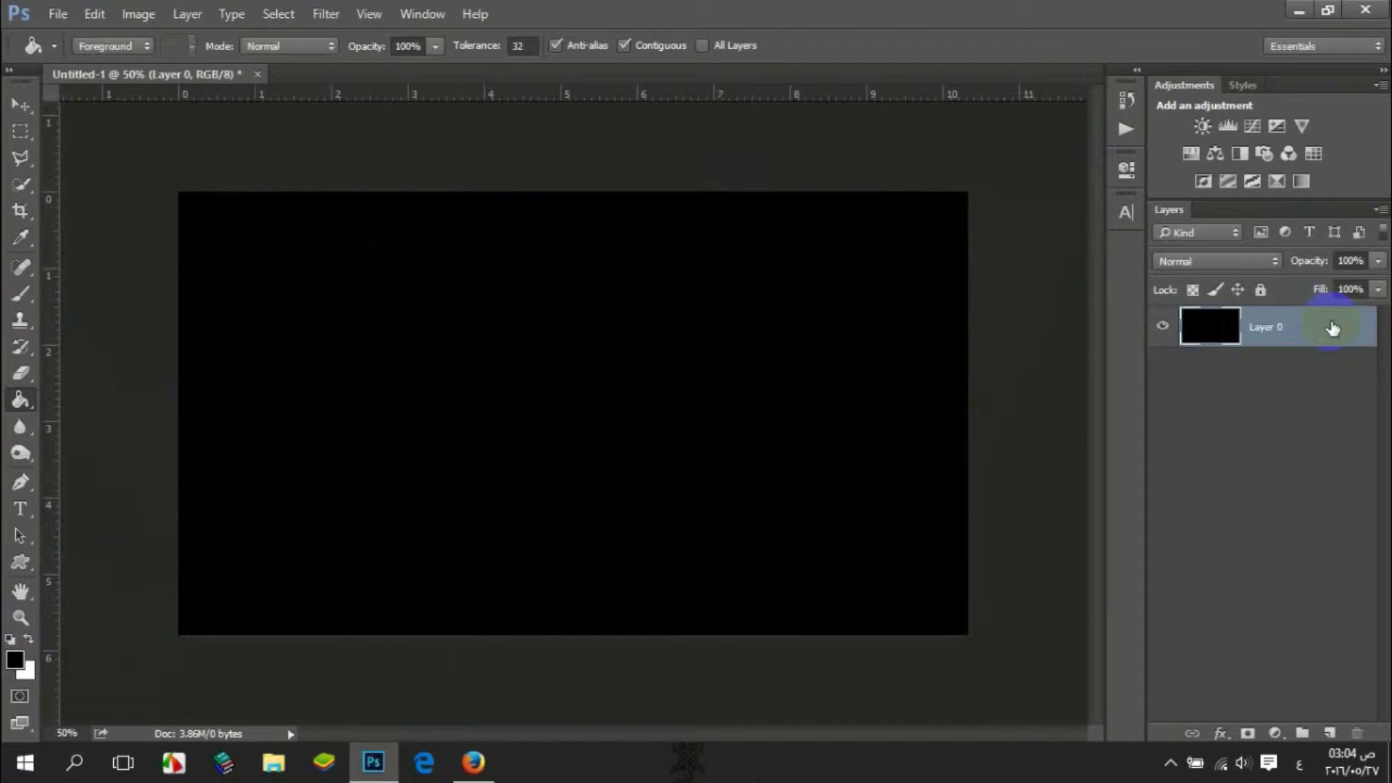
# Show the character settings and choose Tiresias Infofont Regular as the text font.
pyautogui.click(369, 13)
pyautogui.moveTo(423, 14)
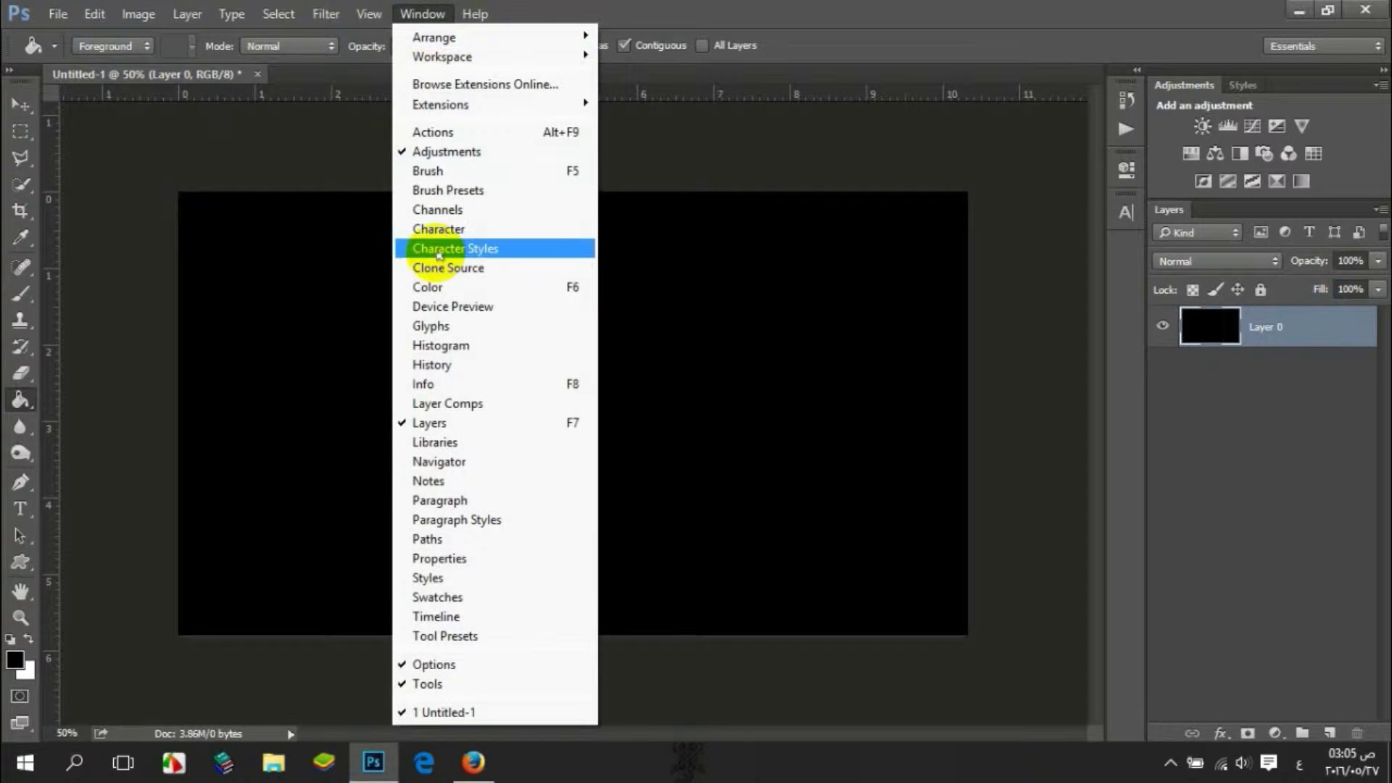
pyautogui.click(438, 229)
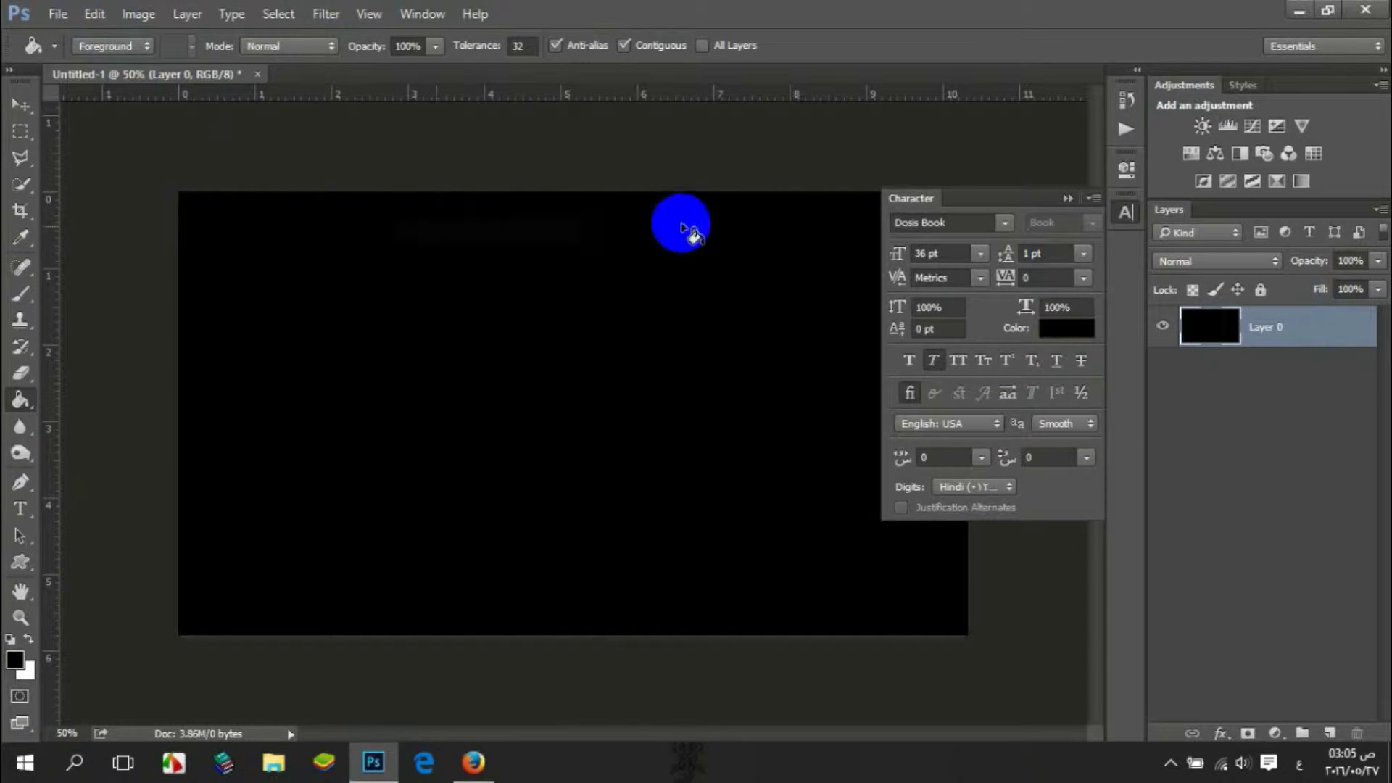
pyautogui.click(981, 218)
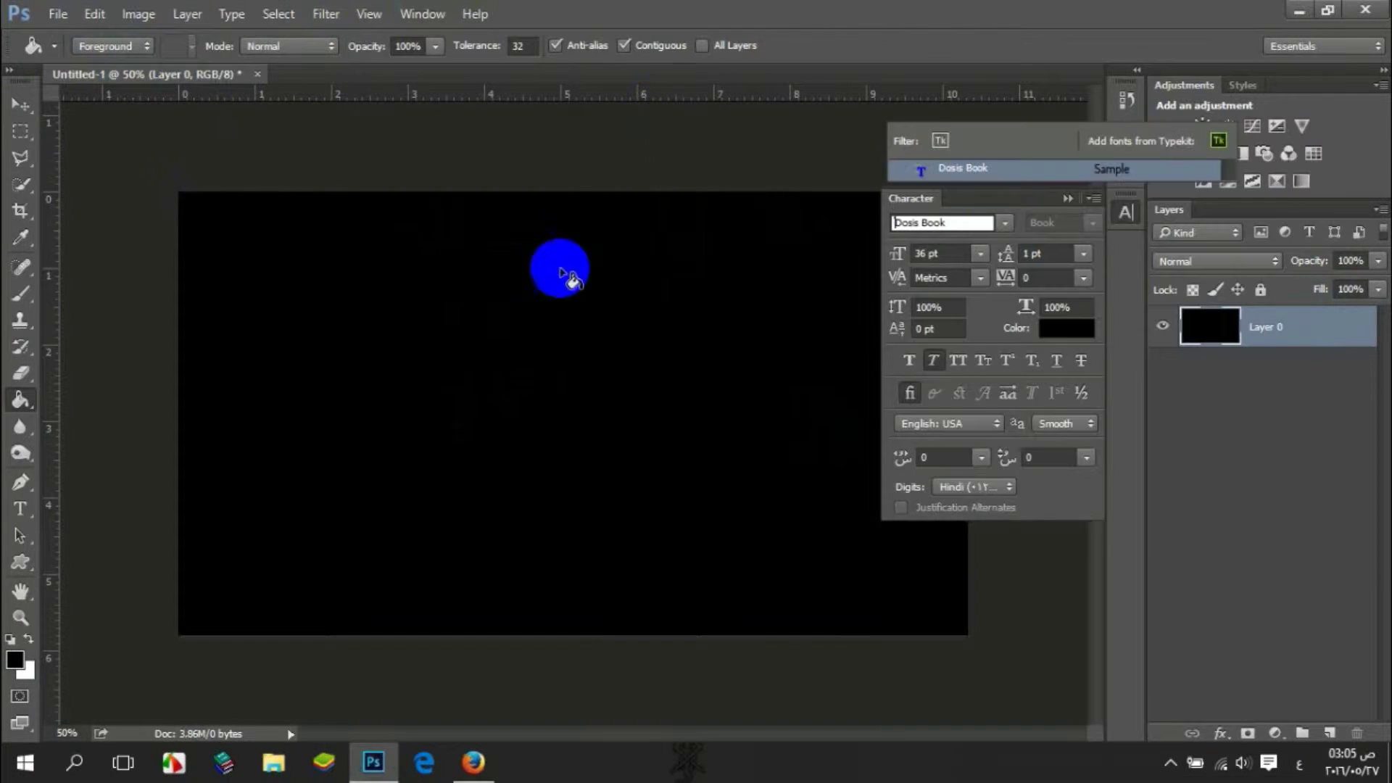
pyautogui.moveTo(863, 246); pyautogui.dragTo(809, 225)
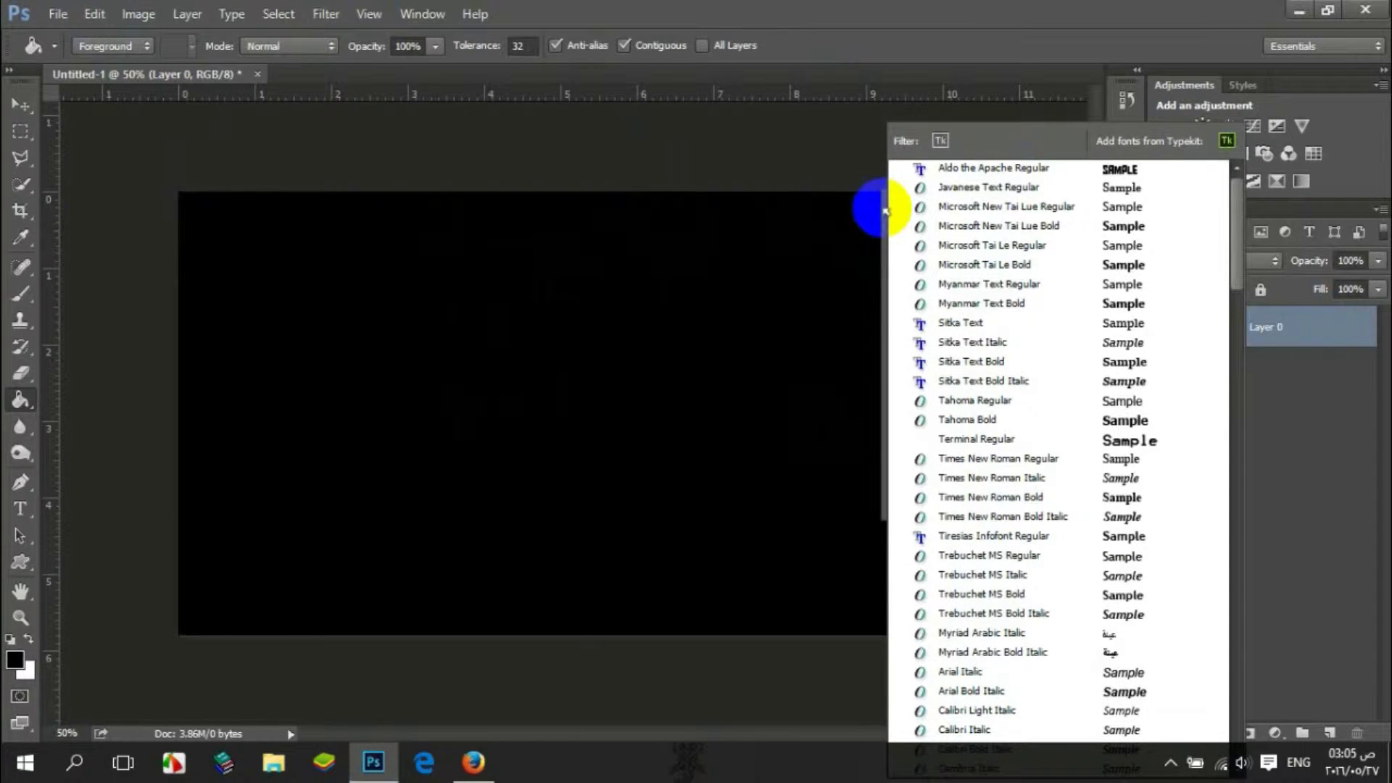
pyautogui.write('tir')
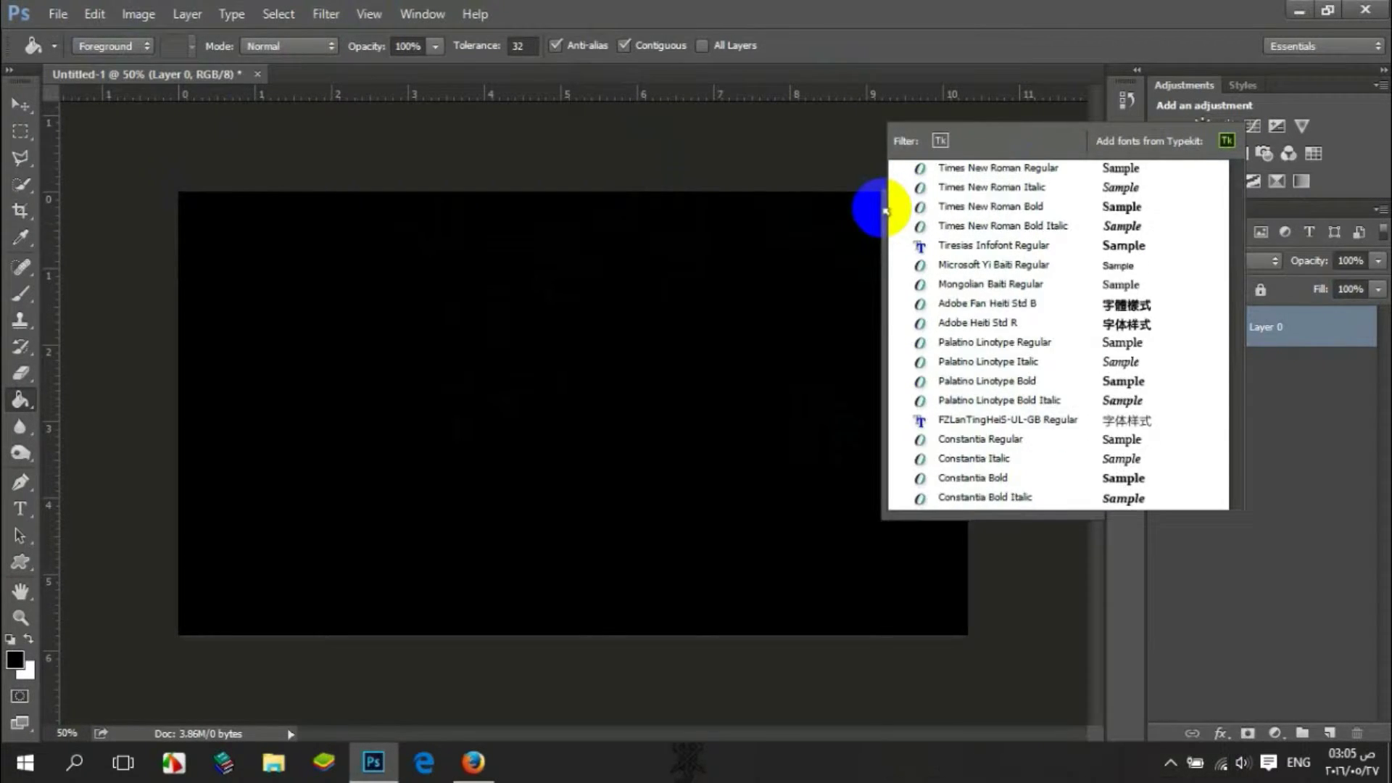
pyautogui.click(985, 175)
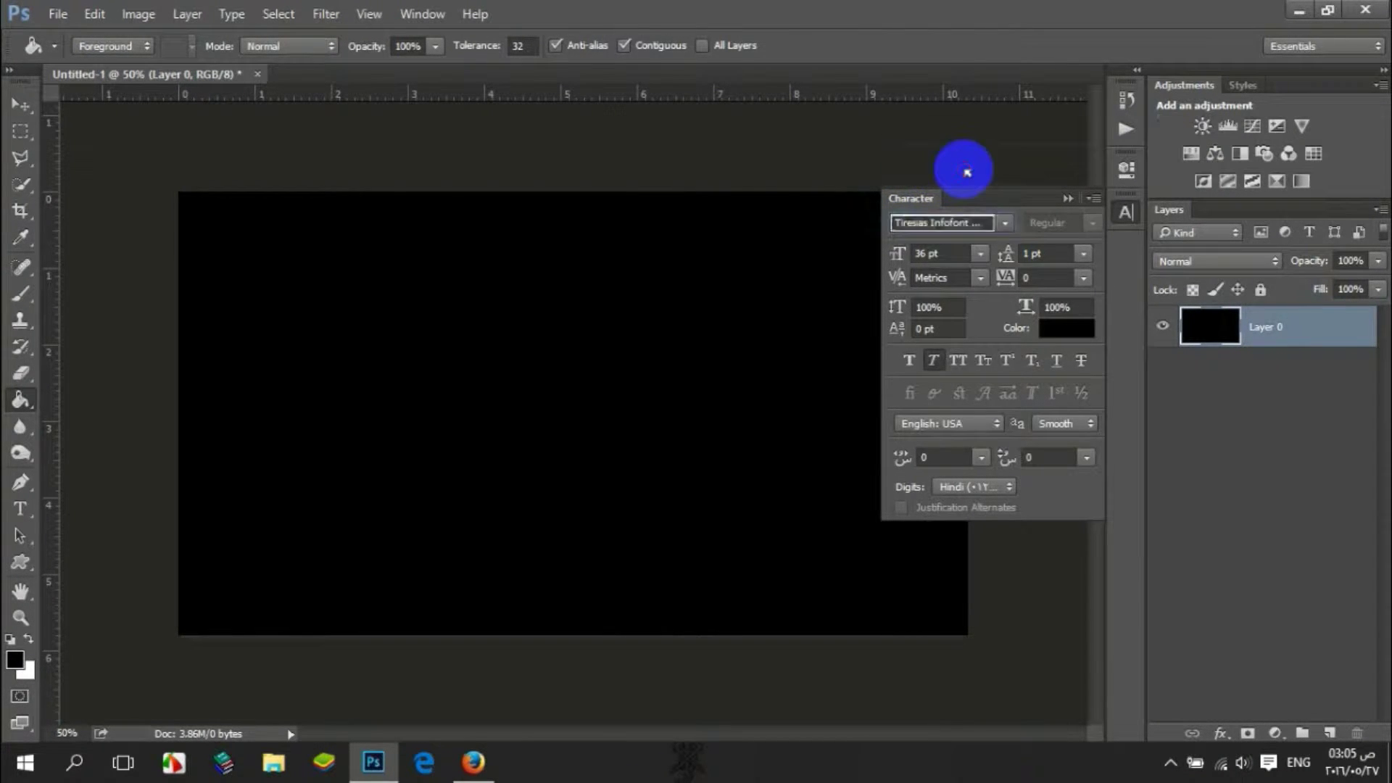
# Set the text colour to white (ffffff) and the font size to 90 pt.
pyautogui.click(1052, 332)
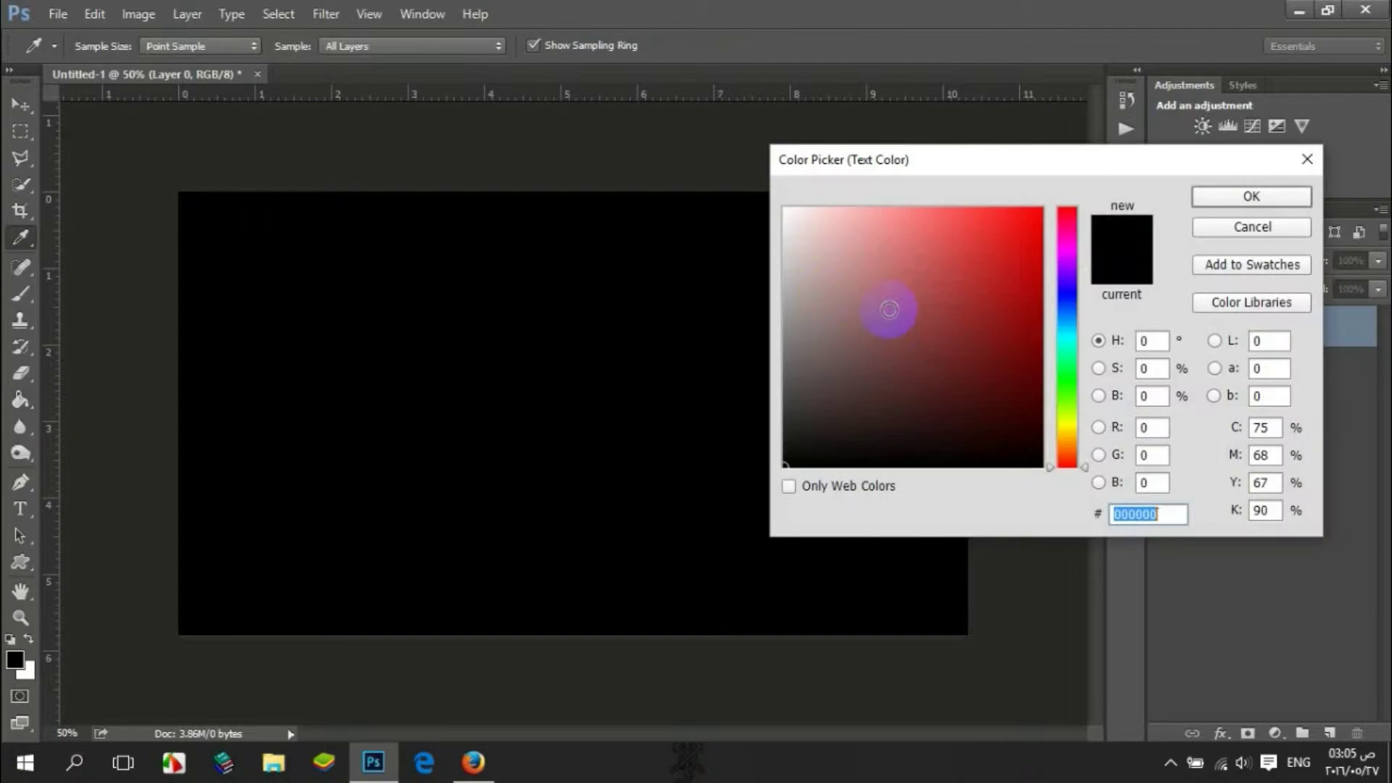
pyautogui.write('ffffff')
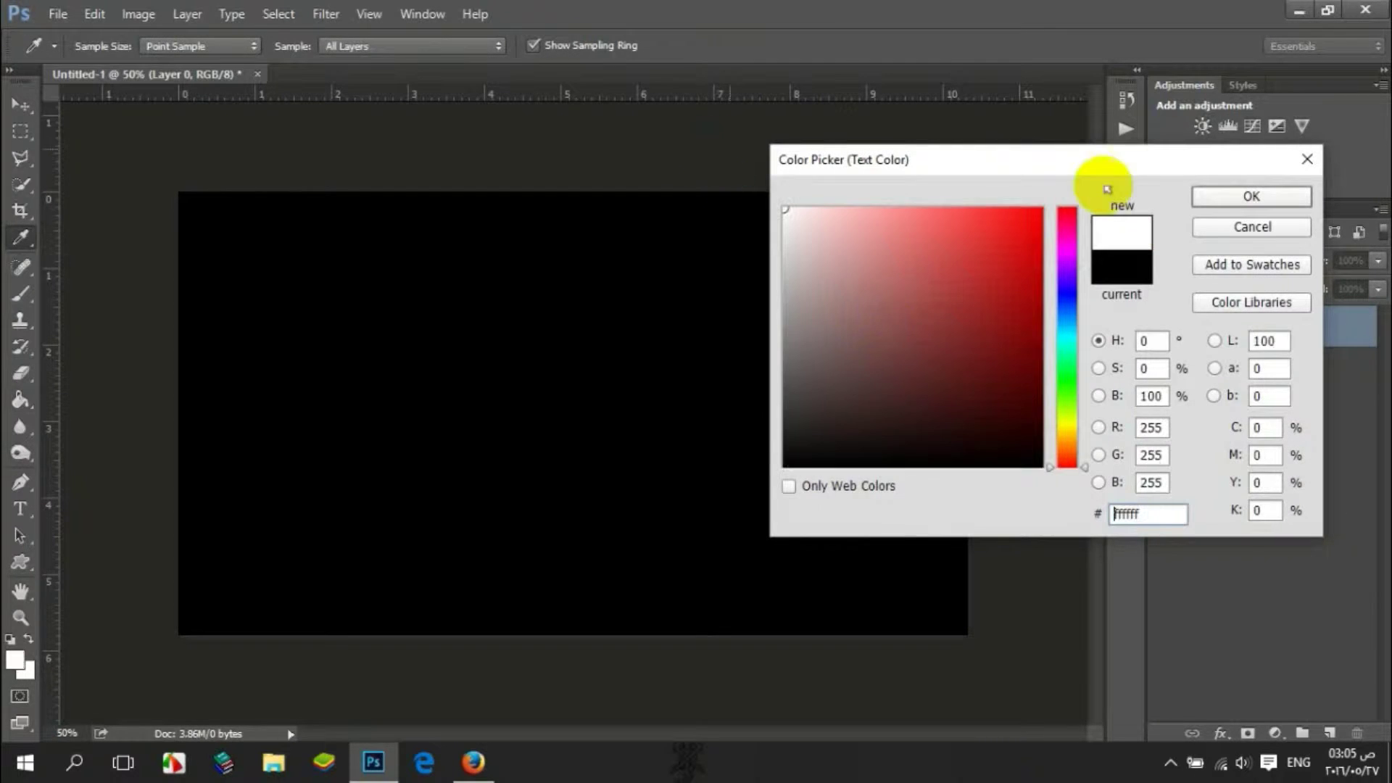
pyautogui.click(1229, 203)
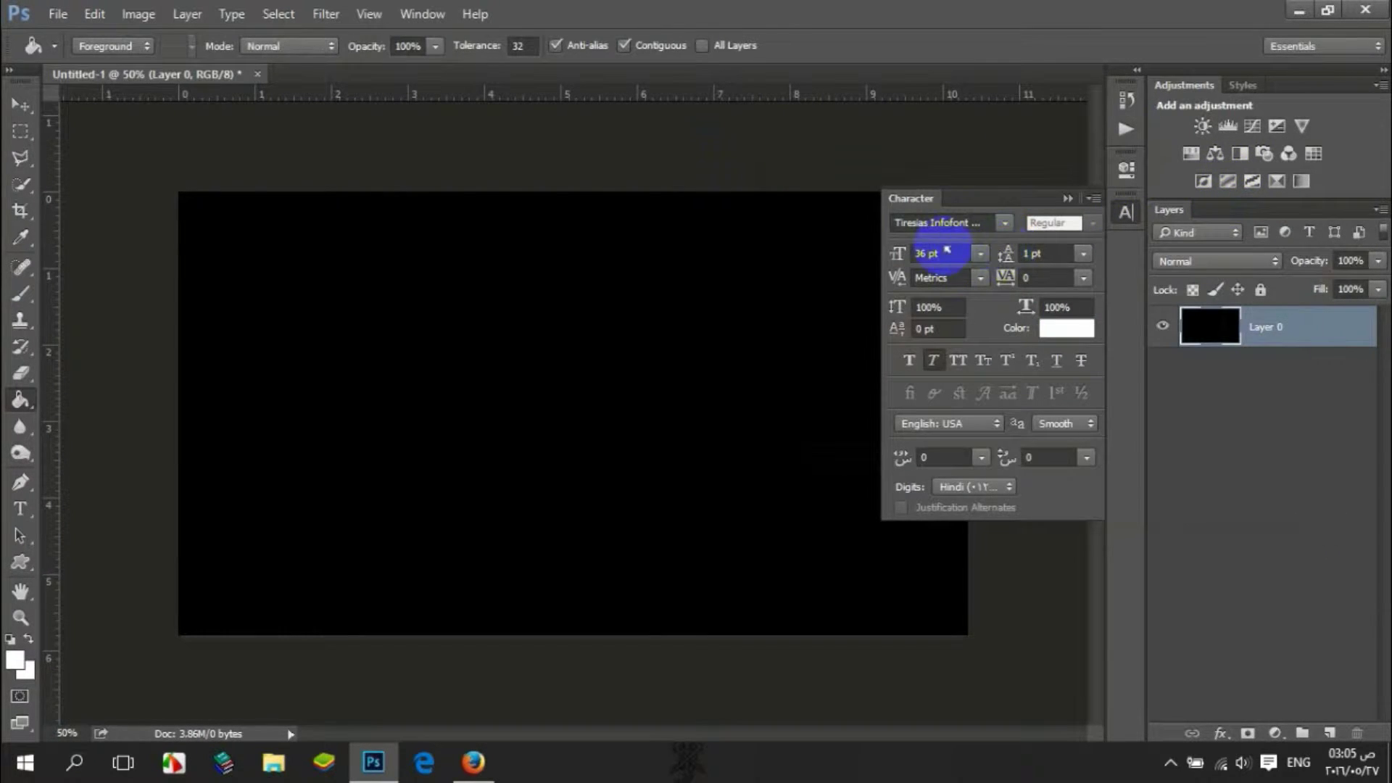
pyautogui.moveTo(927, 253); pyautogui.dragTo(862, 259)
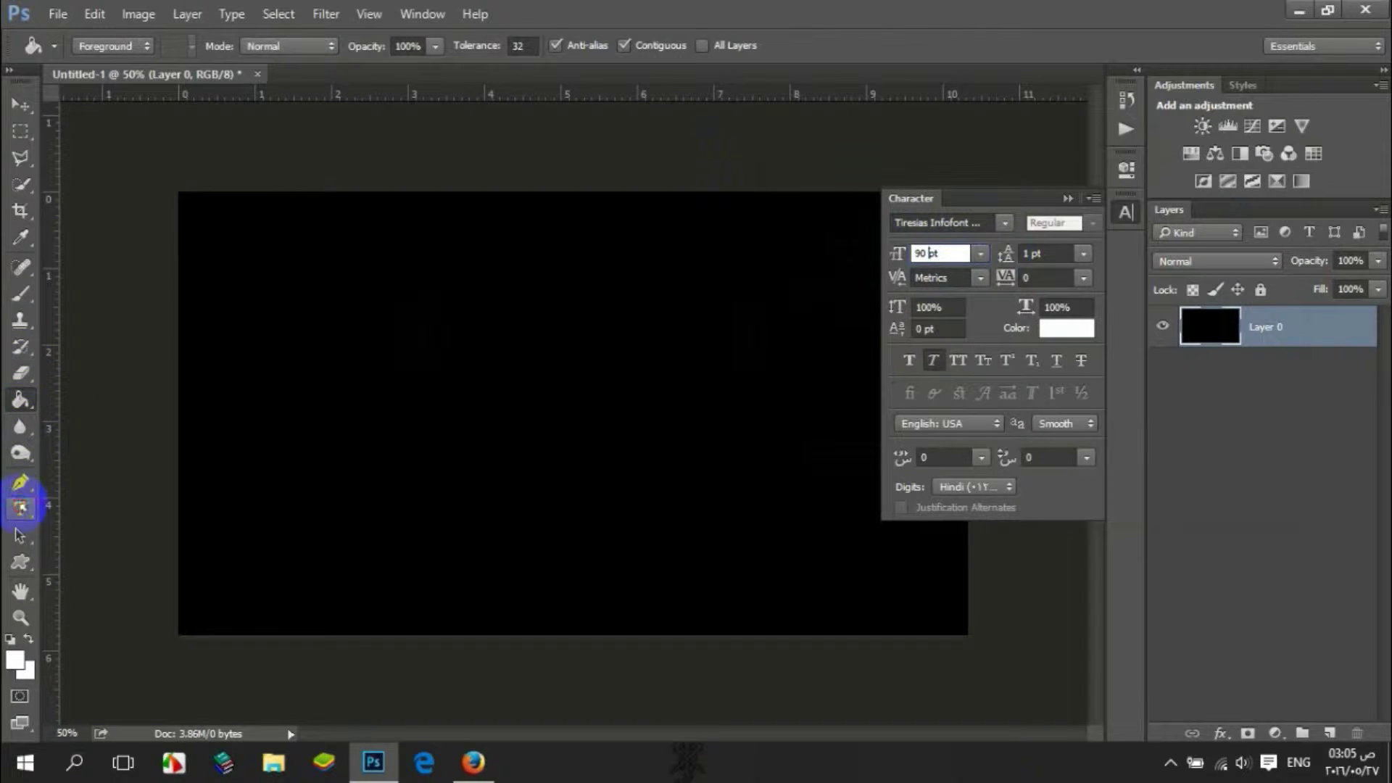
# Add the text "NAME" on the canvas and move it to the middle of the black background.
pyautogui.click(21, 507)
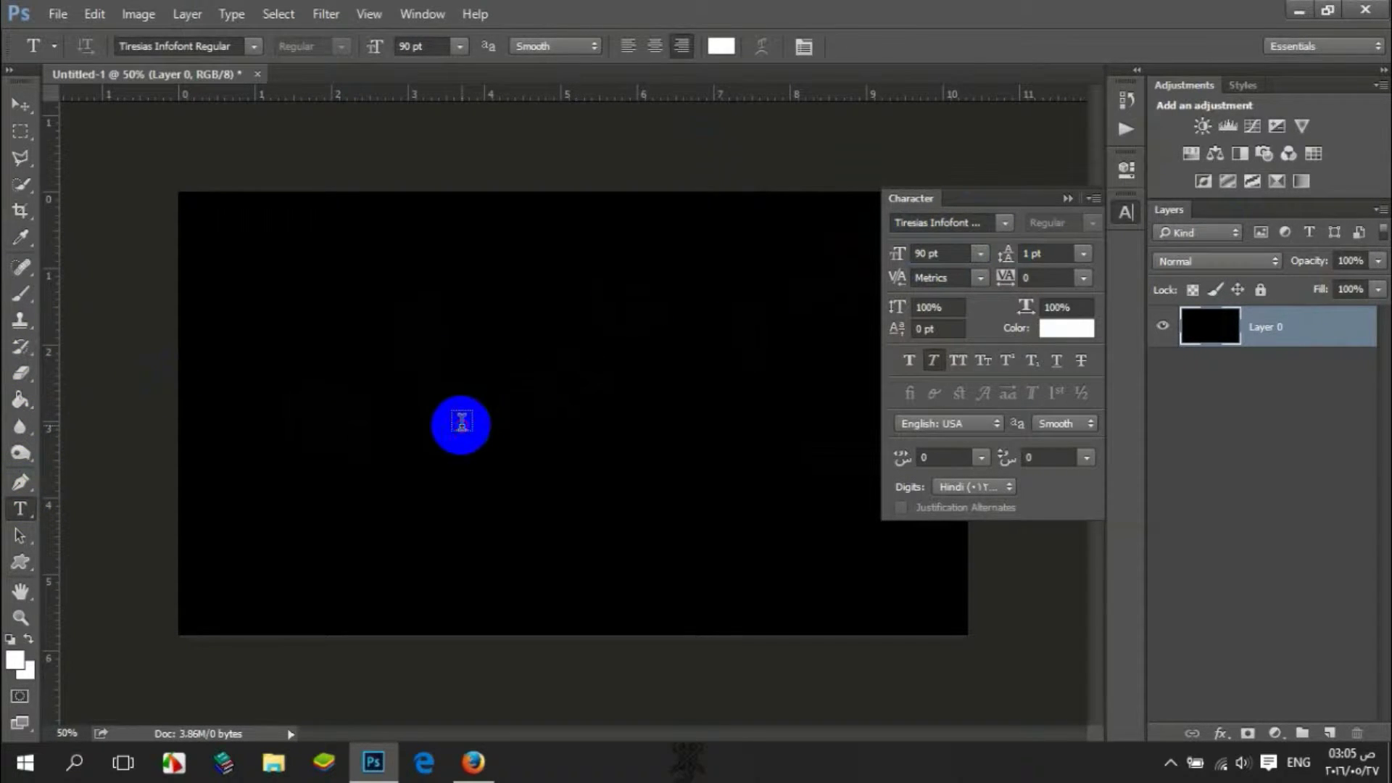
pyautogui.click(403, 437)
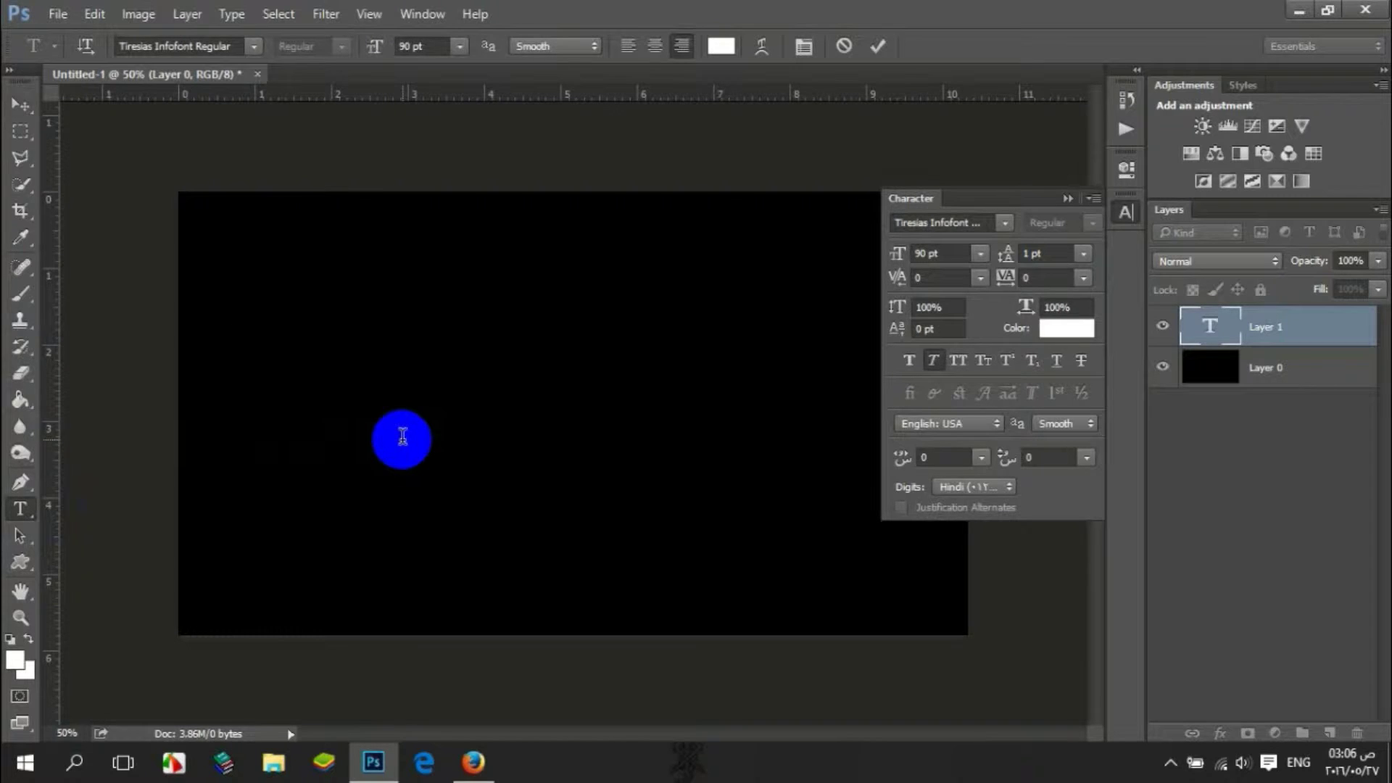
pyautogui.write('NAME')
pyautogui.click(20, 103)
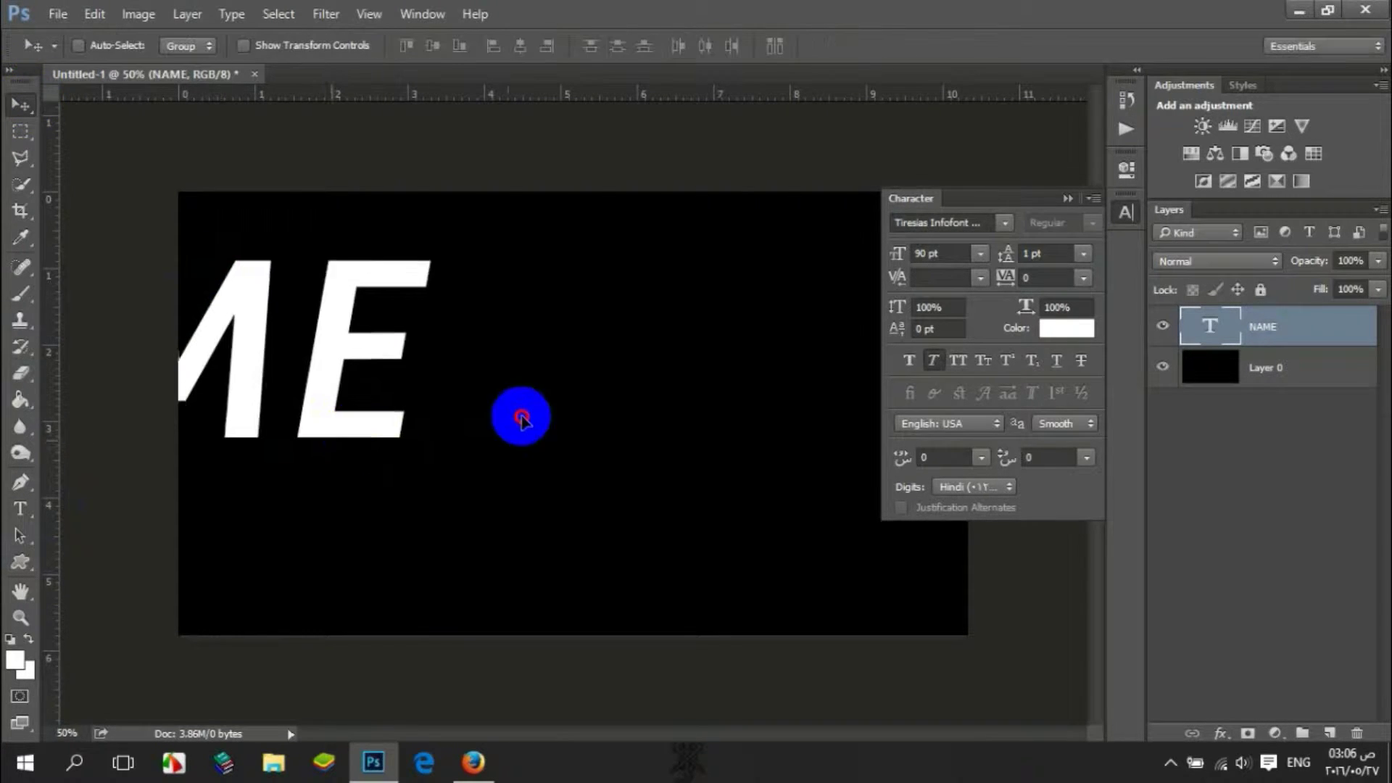
pyautogui.moveTo(521, 418); pyautogui.dragTo(815, 507)
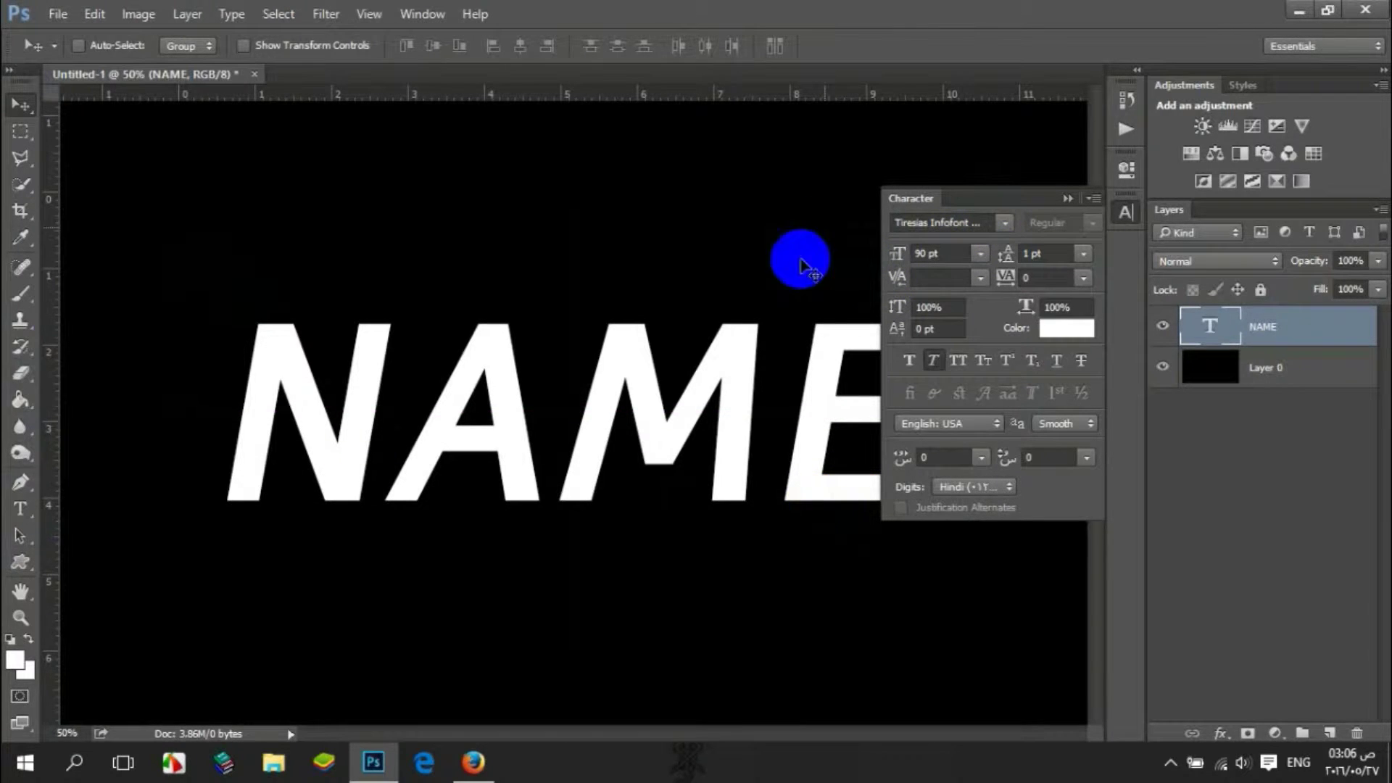
pyautogui.moveTo(721, 405)
pyautogui.mouseDown()
pyautogui.moveTo(714, 384)
pyautogui.moveTo(723, 399)
pyautogui.mouseUp()
pyautogui.press('ctrl')
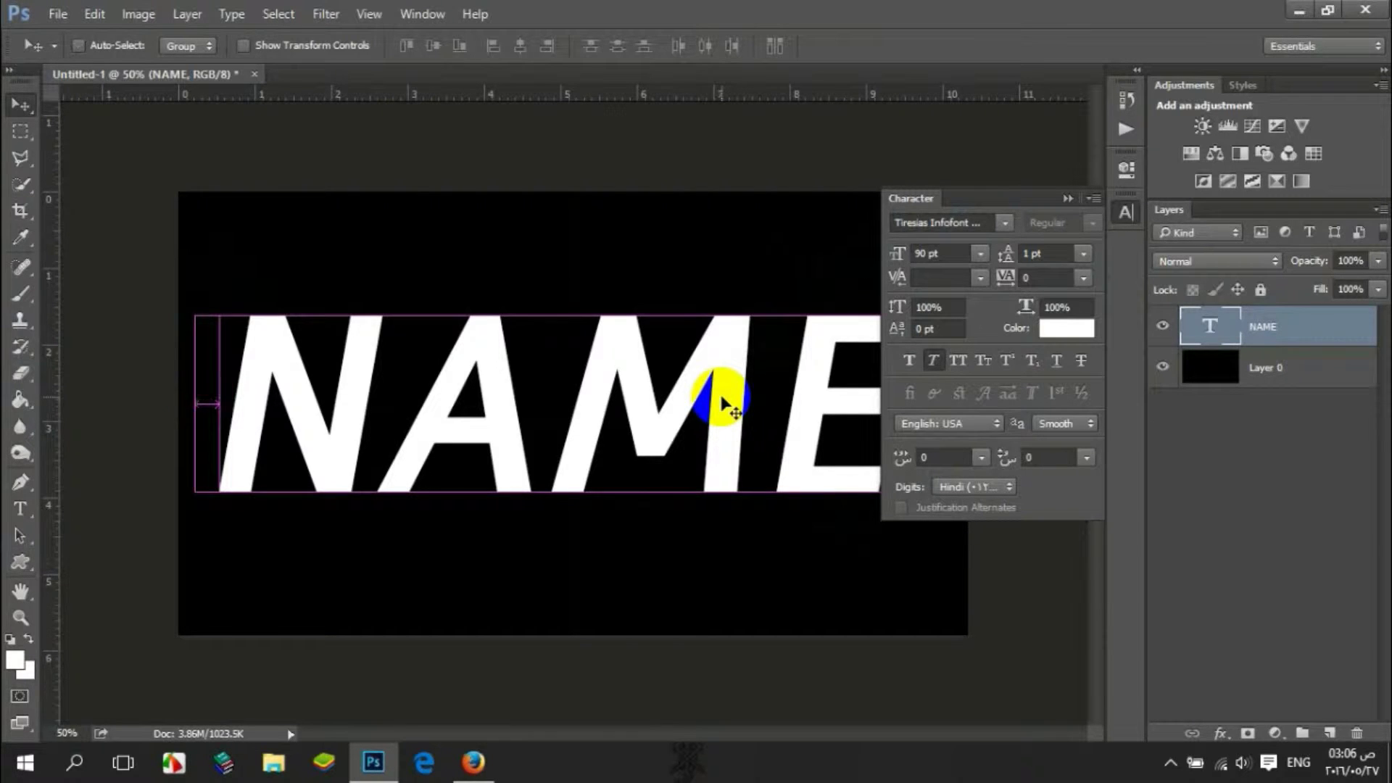
# Turn off faux italic for the NAME text, collapse the character settings and recentre the text on the canvas.
pyautogui.click(932, 361)
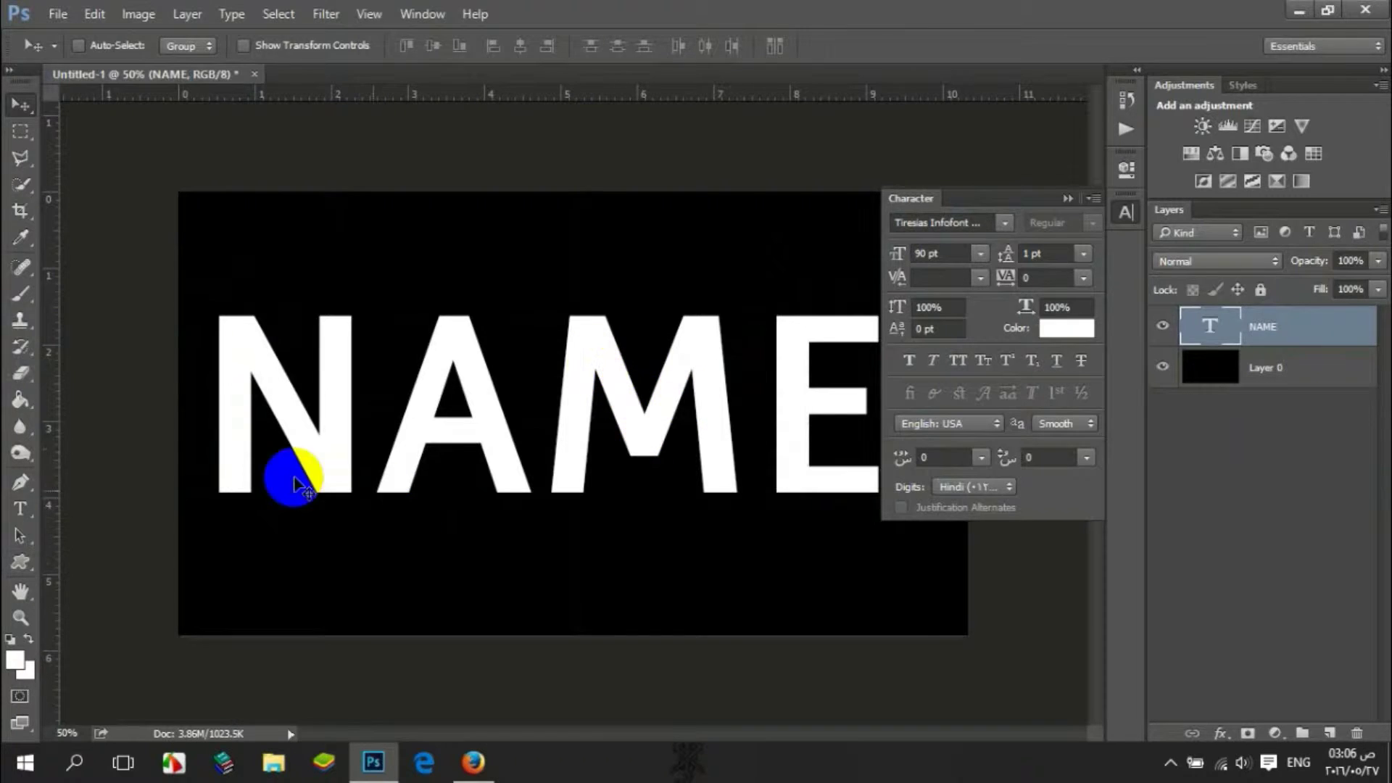
pyautogui.click(591, 392)
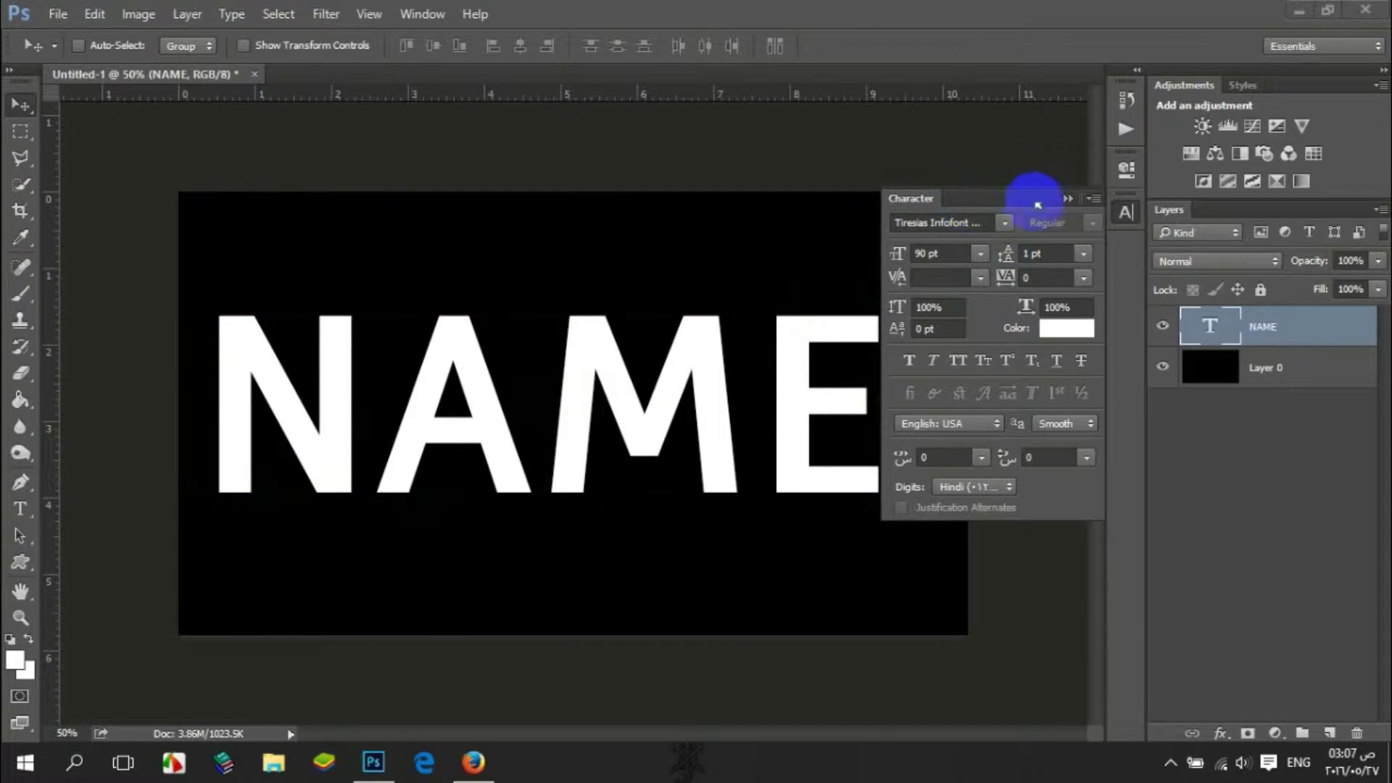
pyautogui.click(1067, 198)
pyautogui.moveTo(457, 250); pyautogui.dragTo(456, 258)
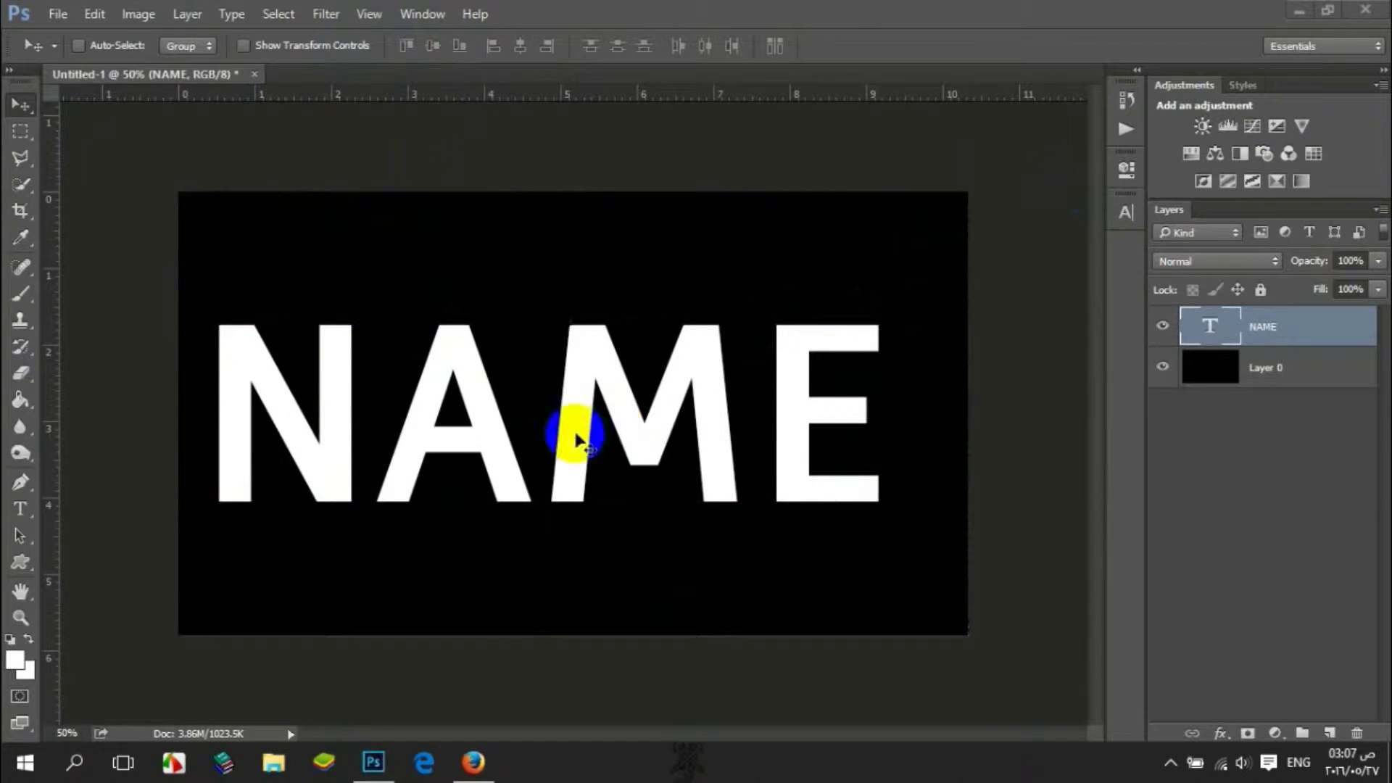
pyautogui.click(484, 419)
pyautogui.moveTo(508, 417)
pyautogui.mouseDown()
pyautogui.moveTo(496, 434)
pyautogui.moveTo(488, 413)
pyautogui.moveTo(488, 426)
pyautogui.mouseUp()
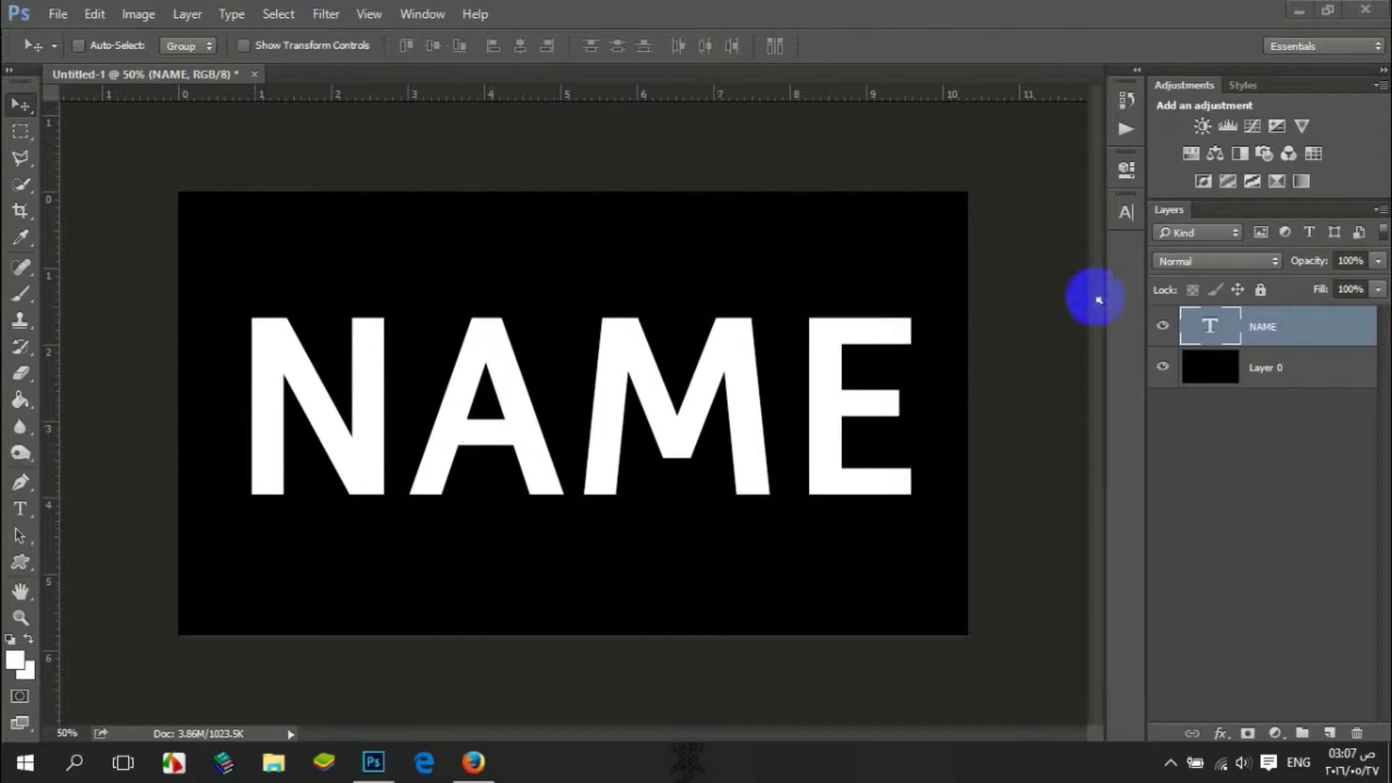
# Convert the NAME text layer to a smart object and rename it GREEN.
pyautogui.click(1380, 212)
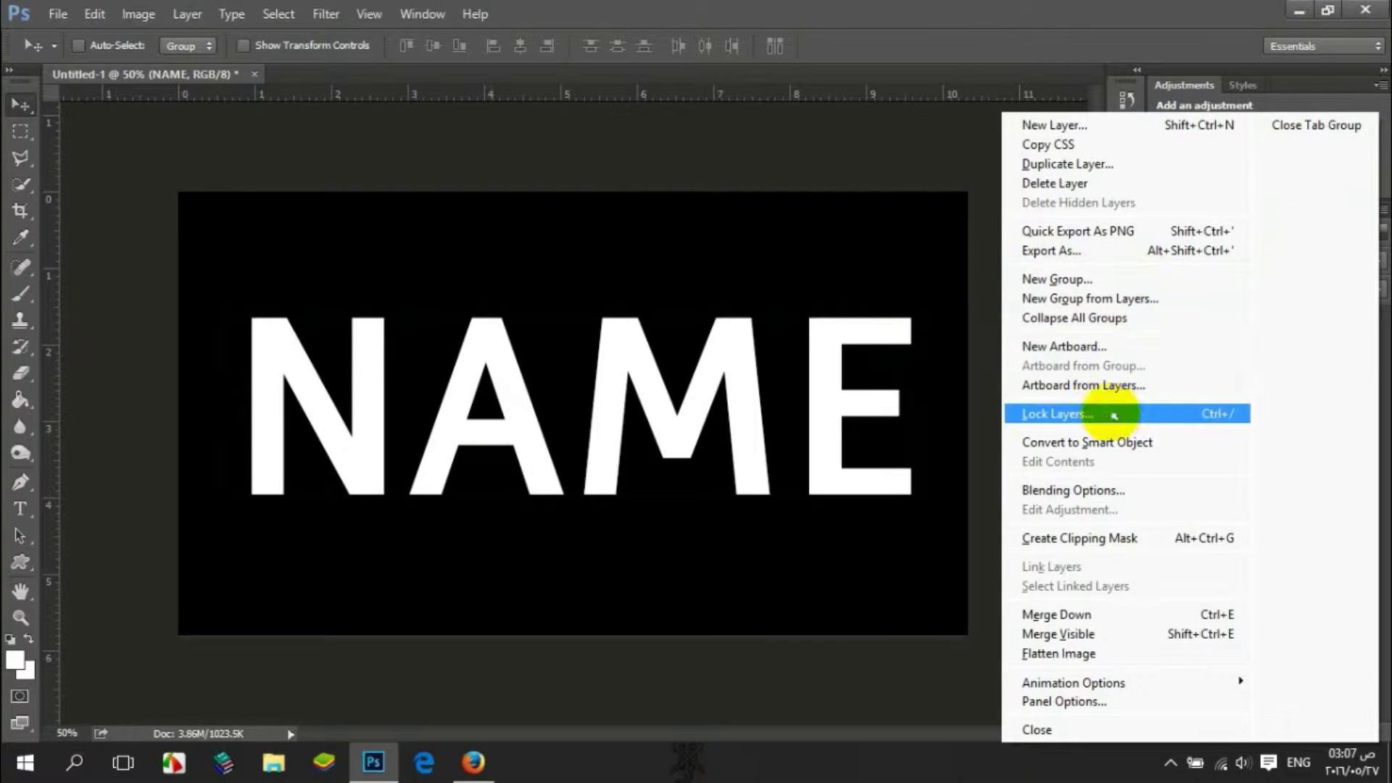
pyautogui.click(1107, 442)
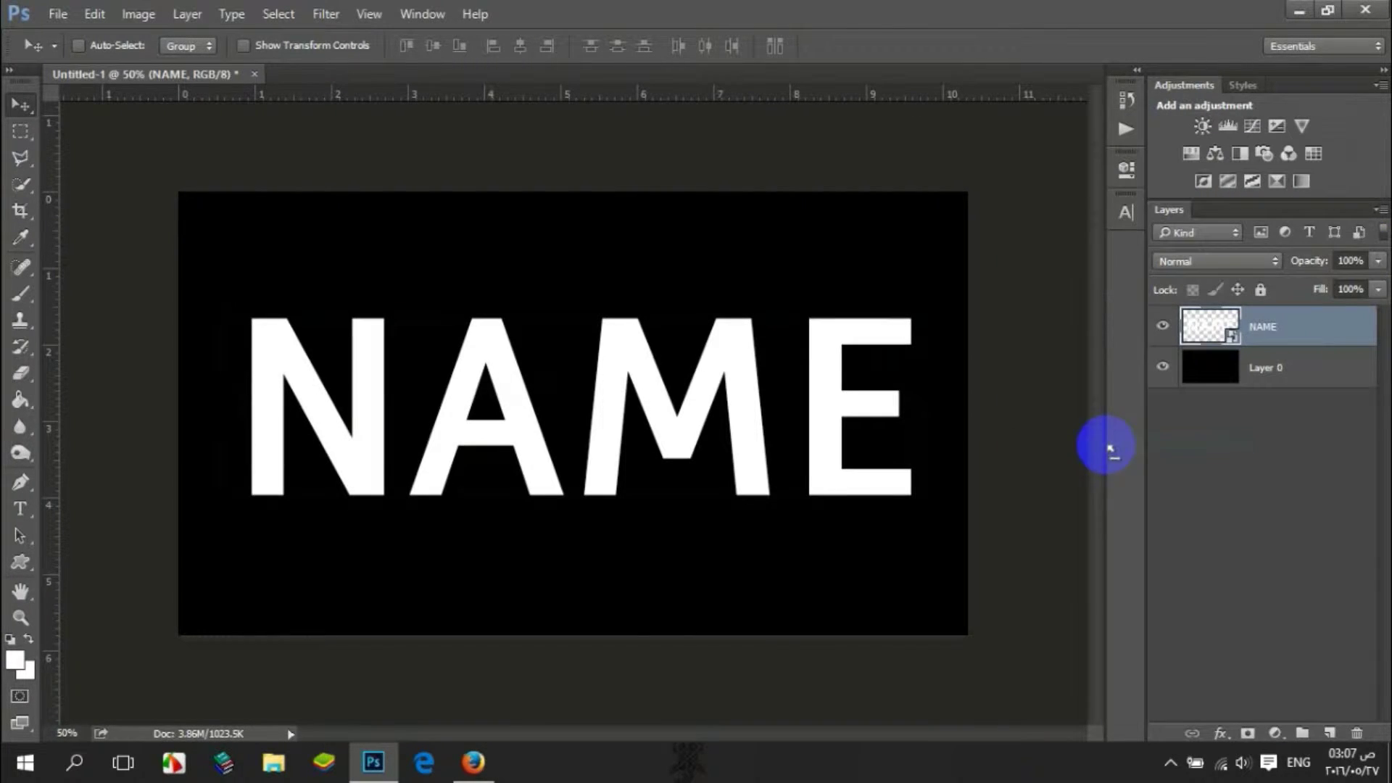
pyautogui.click(1265, 330)
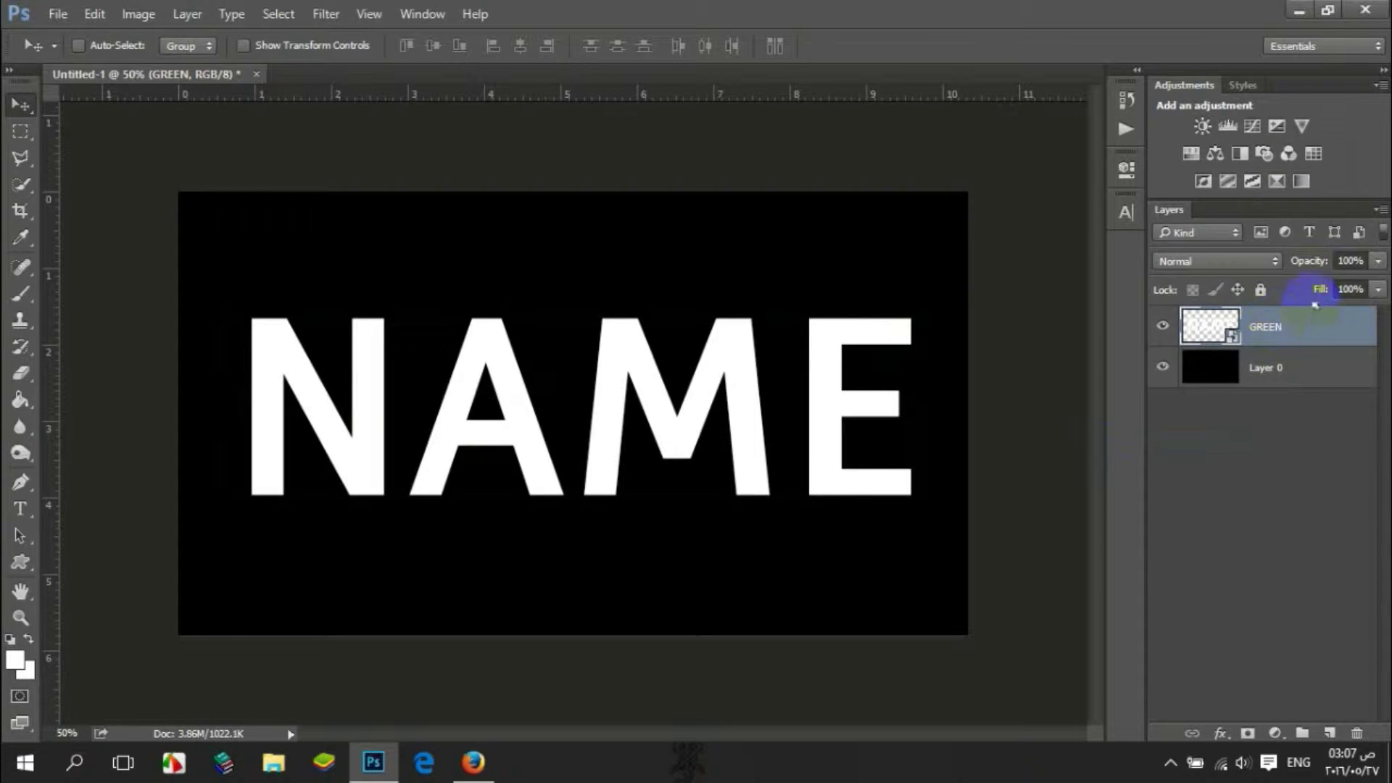
# Apply a Gaussian Blur with a radius of 2 pixels to the GREEN smart object.
pyautogui.click(409, 46)
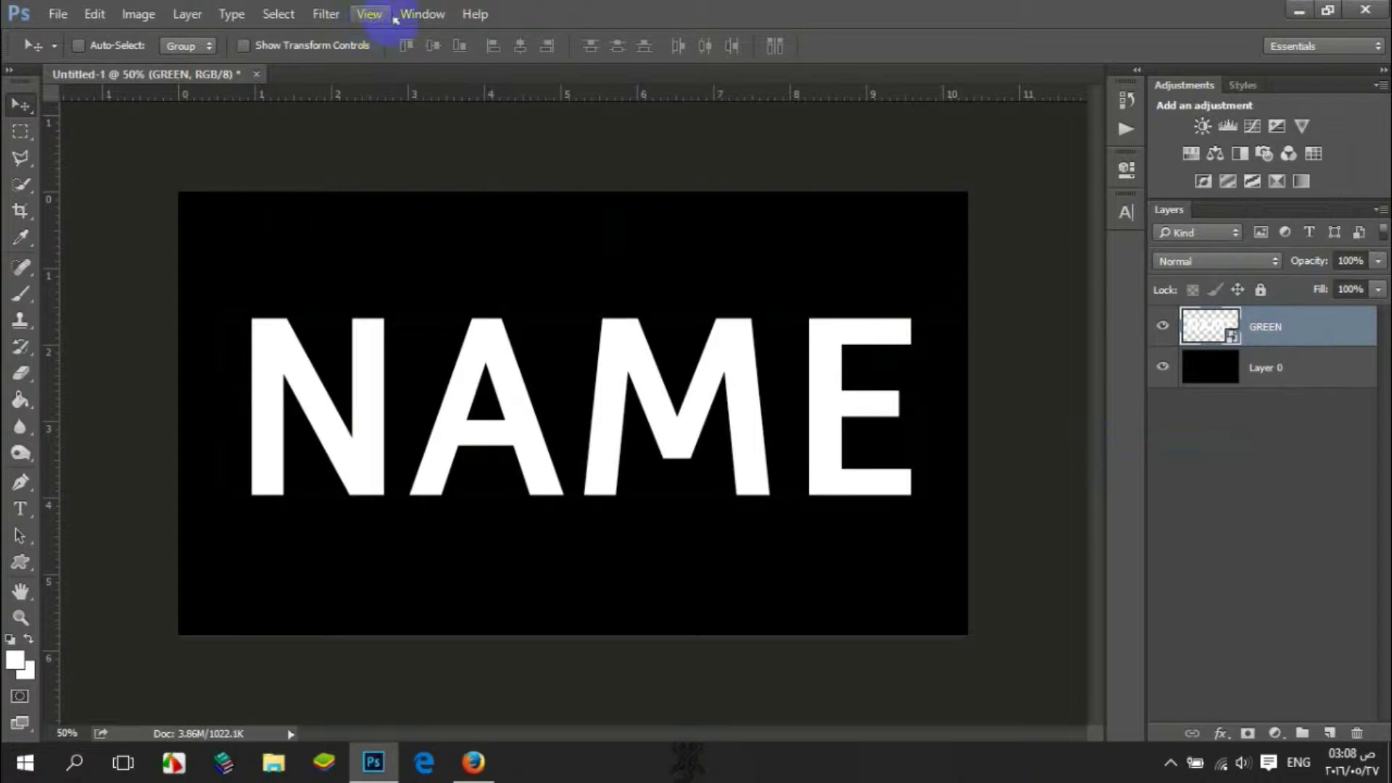
pyautogui.click(322, 15)
pyautogui.moveTo(370, 238)
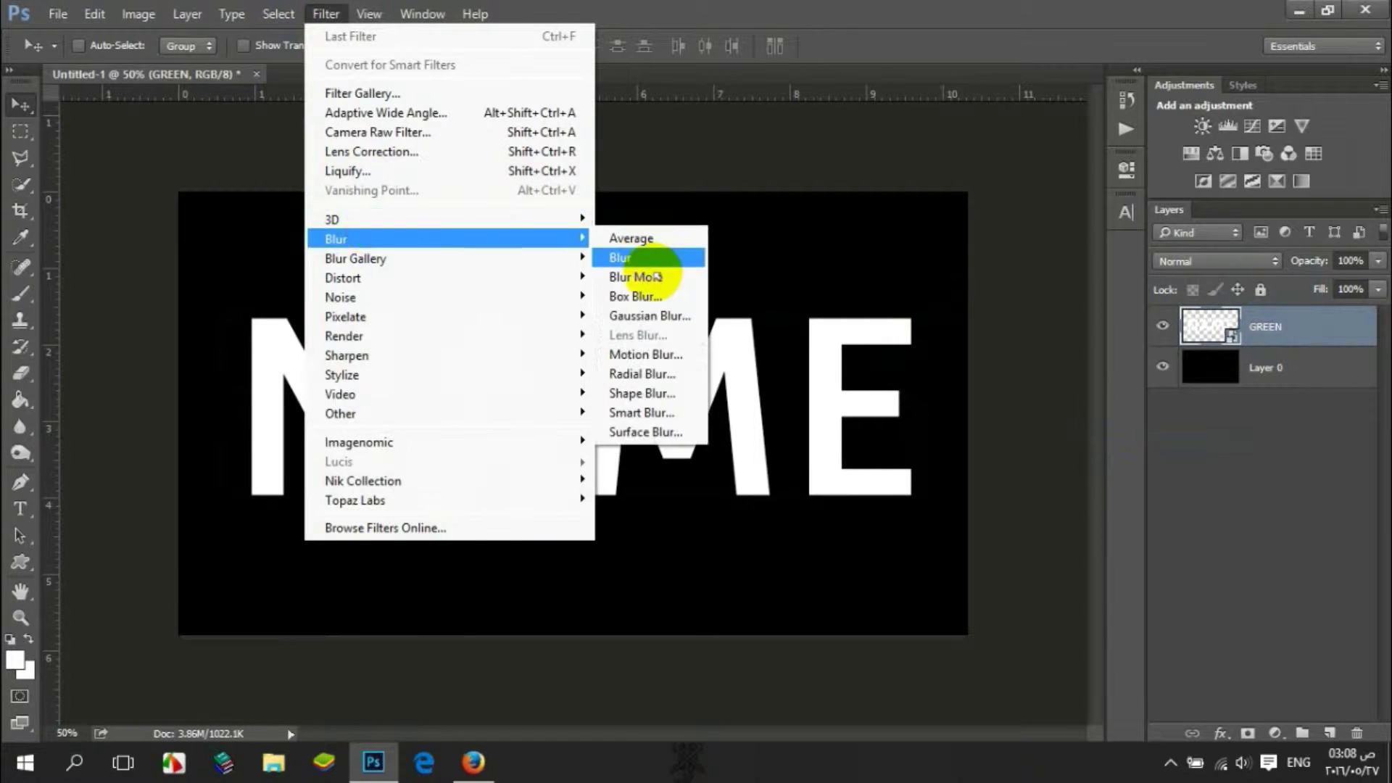
pyautogui.click(649, 315)
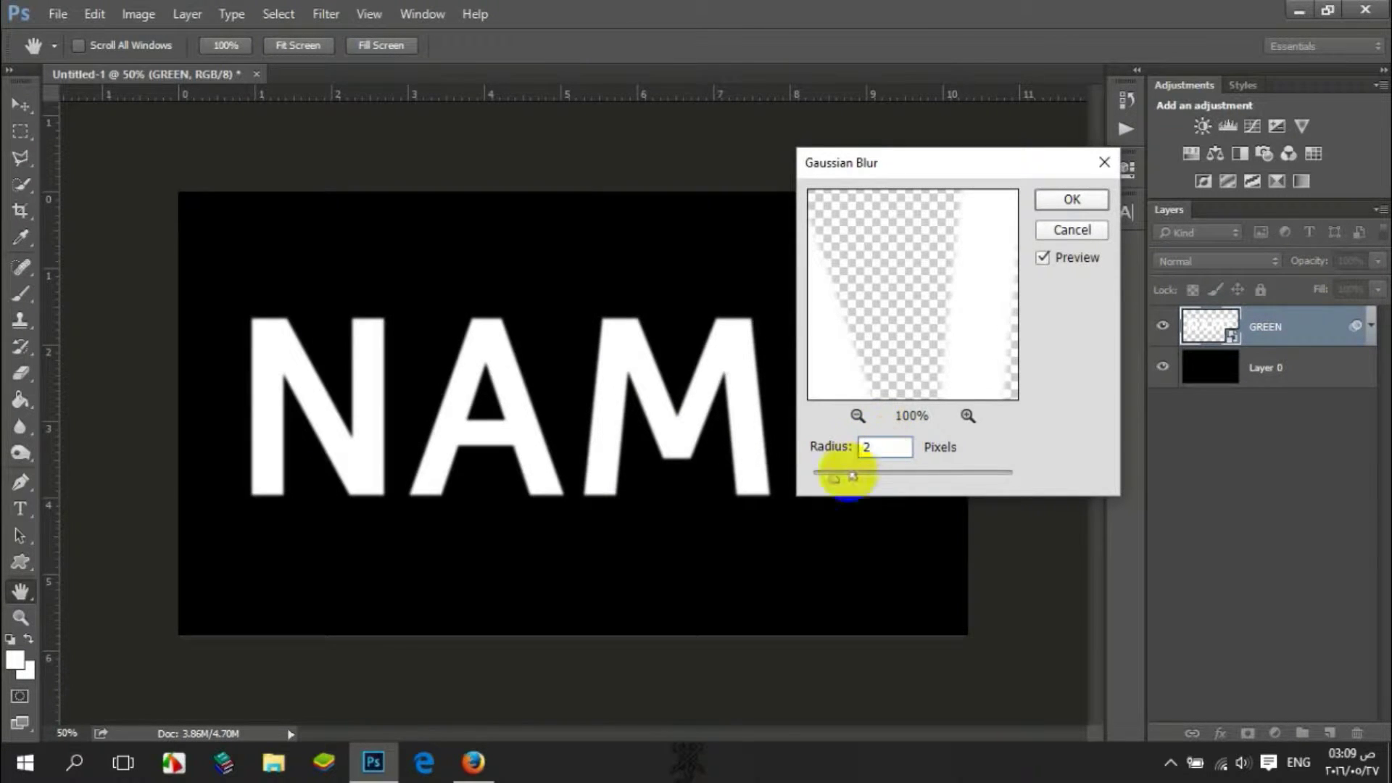
pyautogui.click(1062, 202)
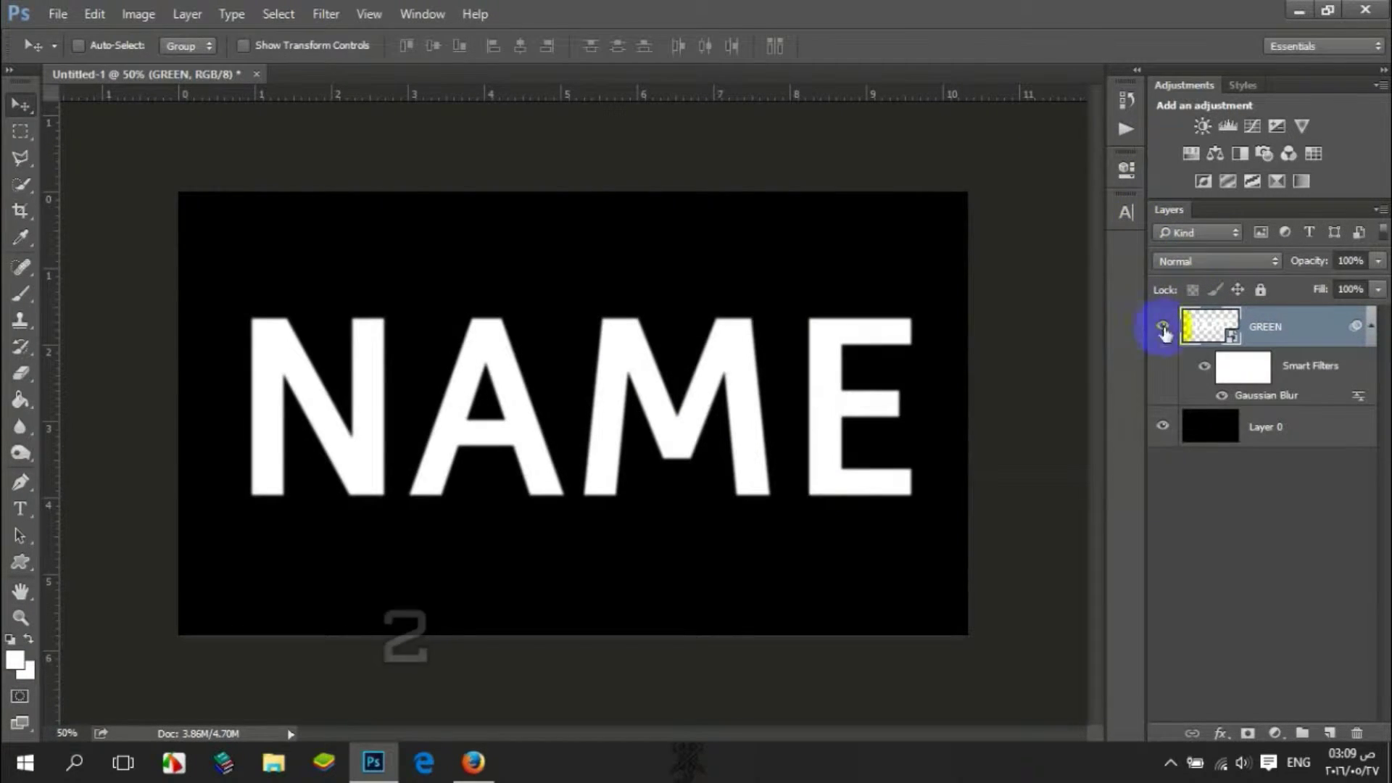
# Load the outline of the GREEN layer as a selection, save it as a new channel without a name and deselect.
pyautogui.keyDown('ctrl'); pyautogui.click(1206, 330); pyautogui.keyUp('ctrl')
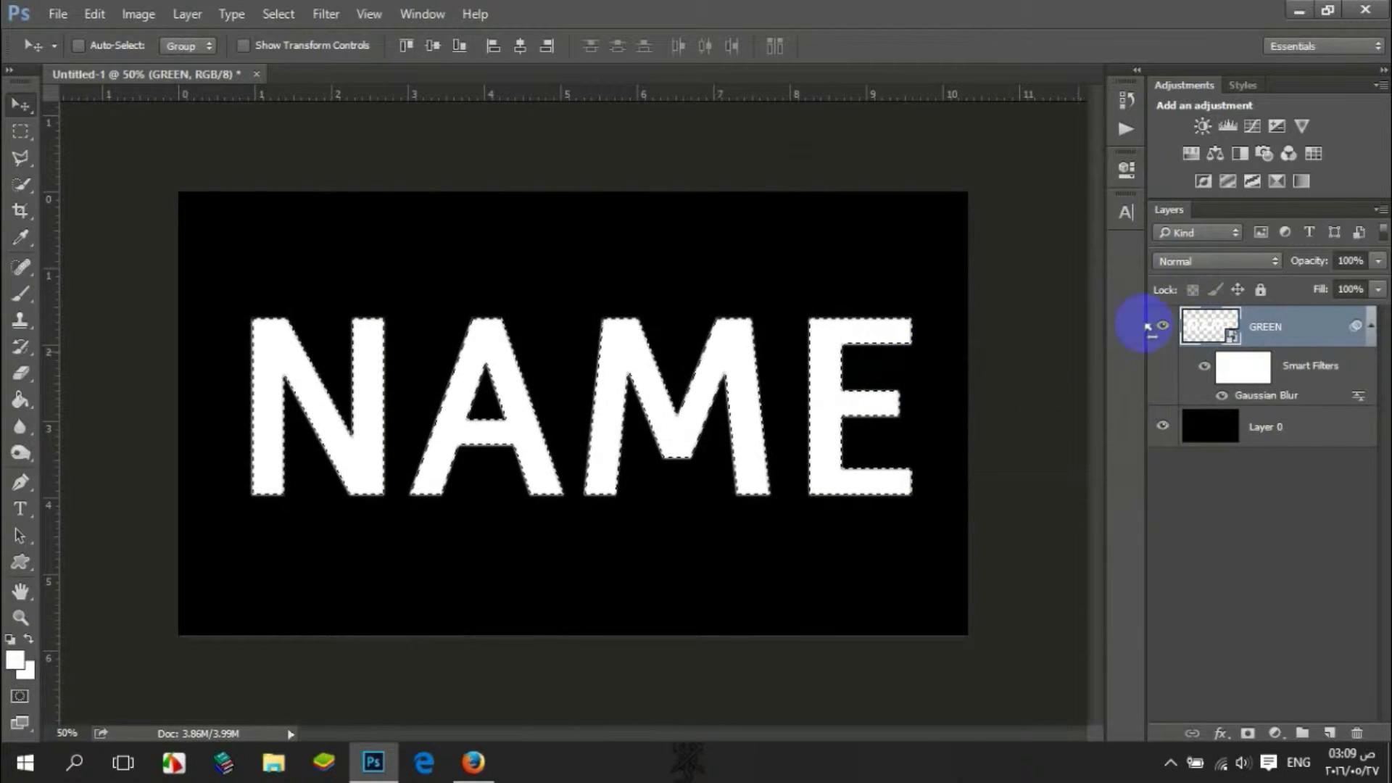
pyautogui.click(815, 322)
pyautogui.click(1189, 322)
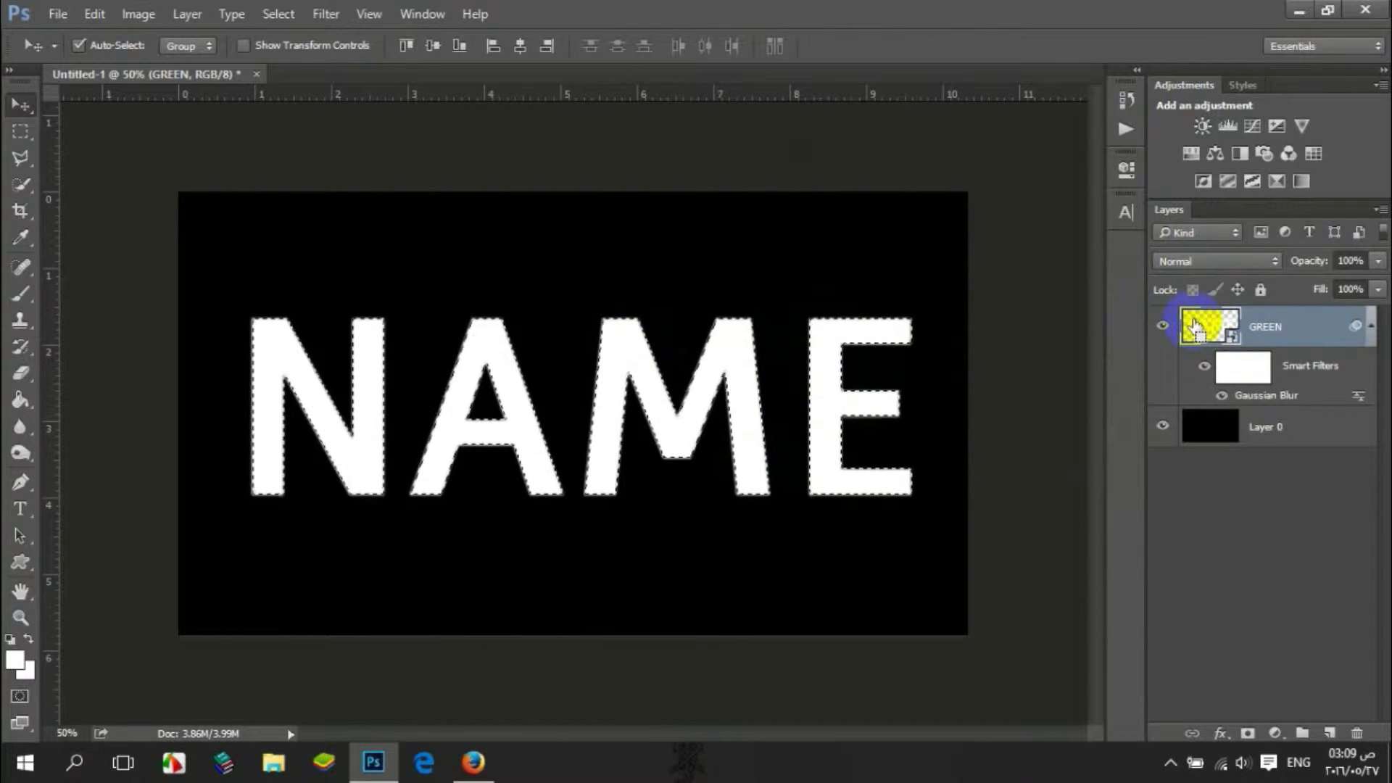
pyautogui.click(276, 13)
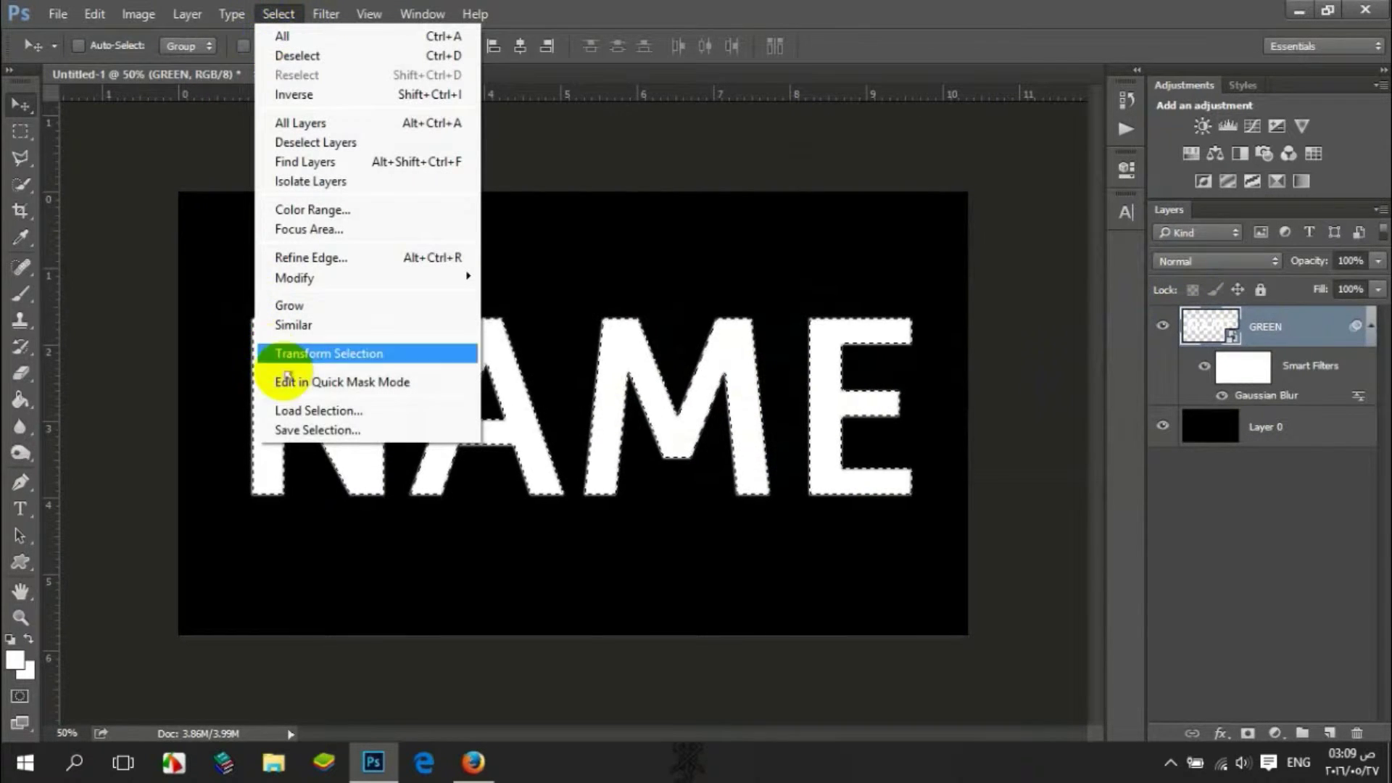
pyautogui.click(313, 429)
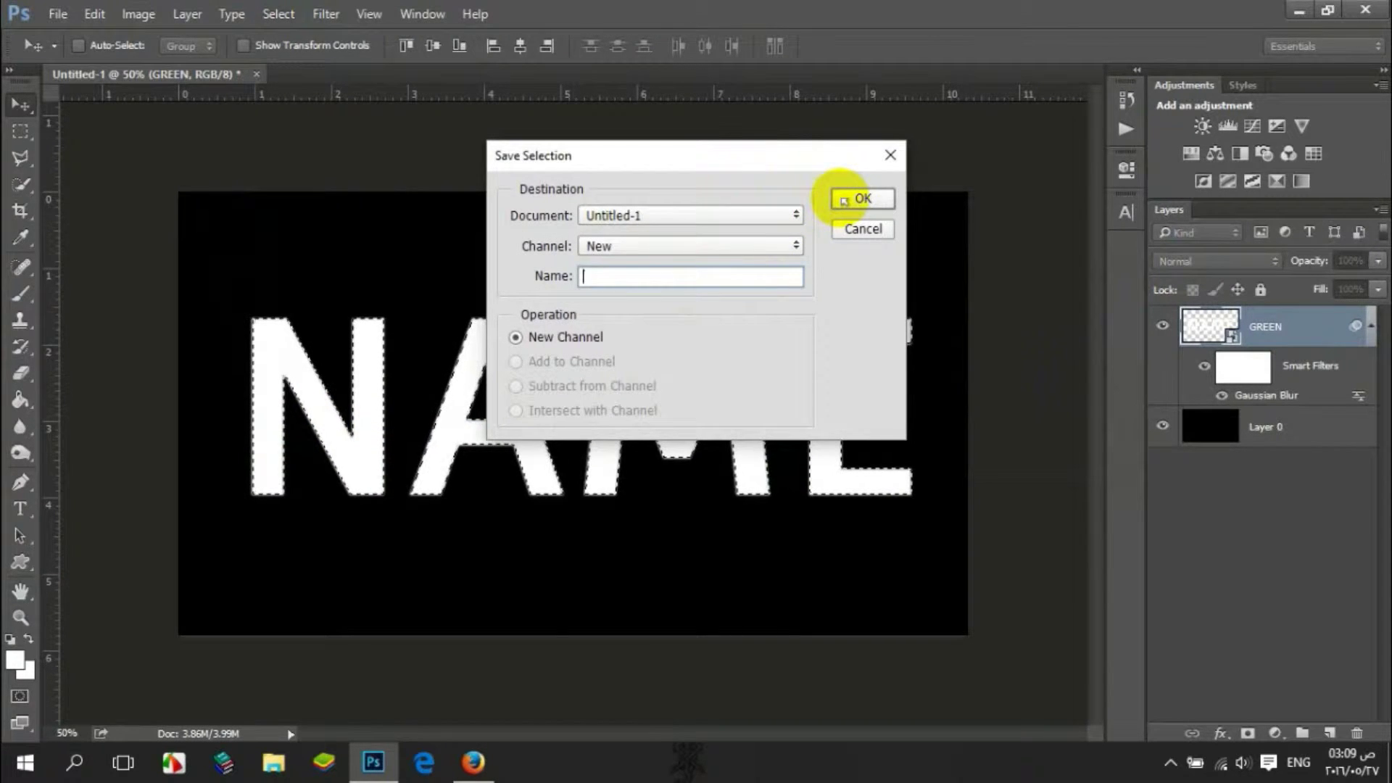
pyautogui.click(843, 201)
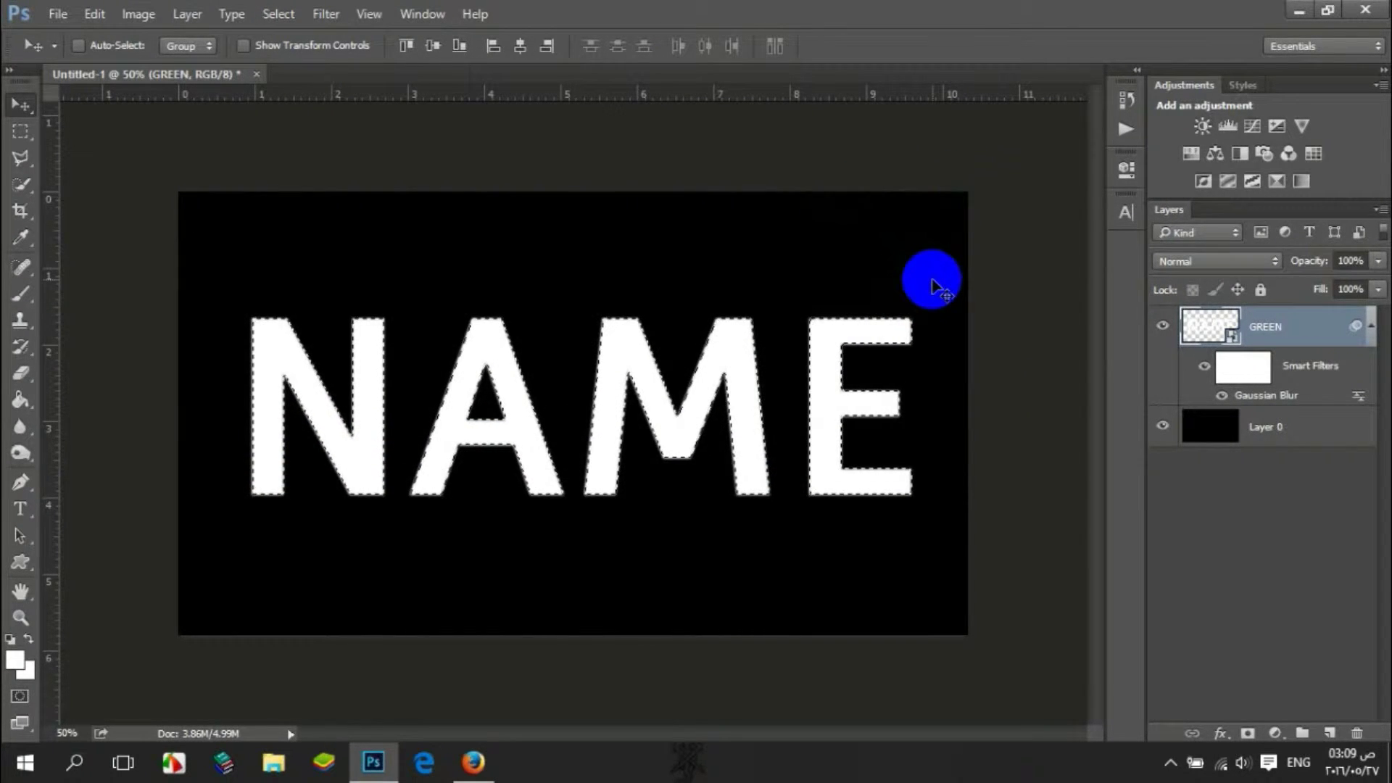
pyautogui.press('ctrl')
pyautogui.hotkey('ctrl', 'd')
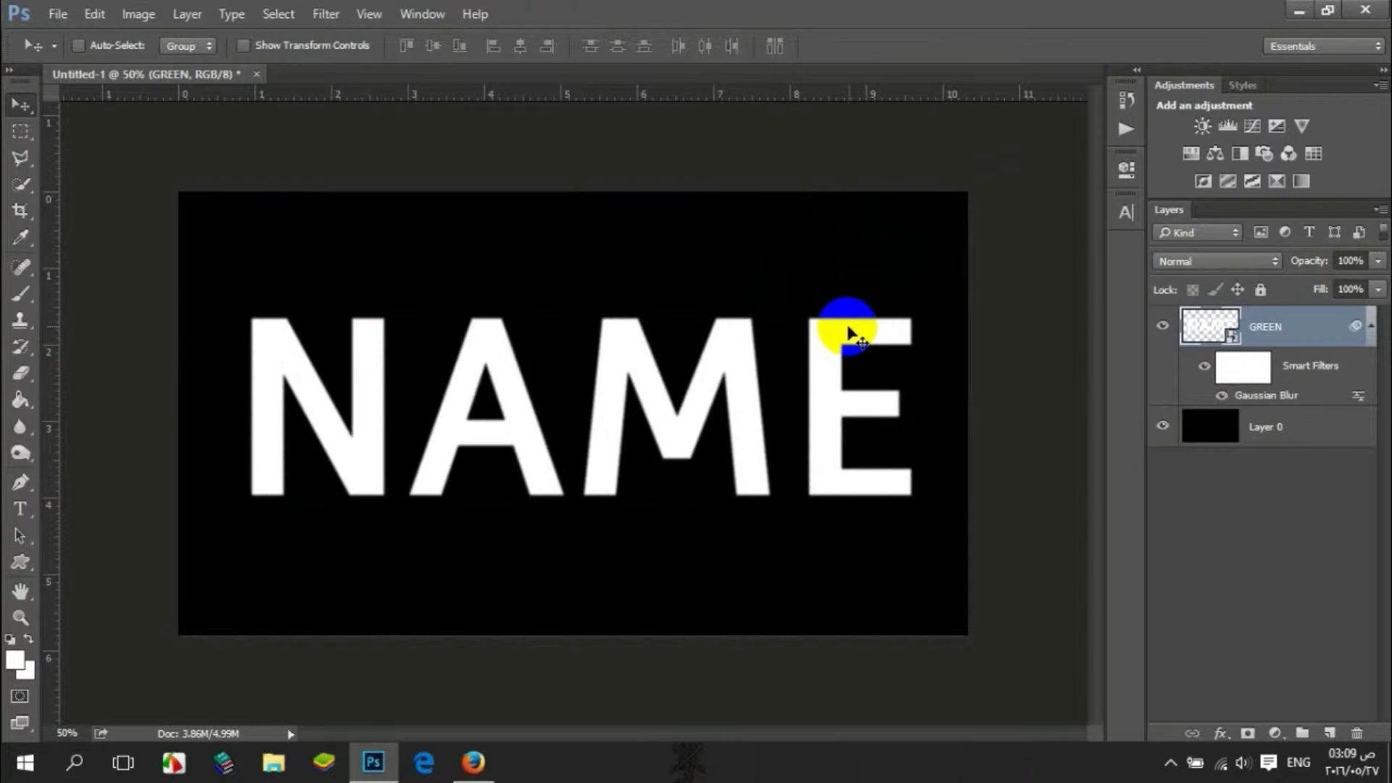
# Duplicate the GREEN layer twice, naming the upper copy rgb and the lower copy red.
pyautogui.click(1297, 325)
pyautogui.hotkey('ctrl', 'j')
pyautogui.hotkey('ctrl', 'j')
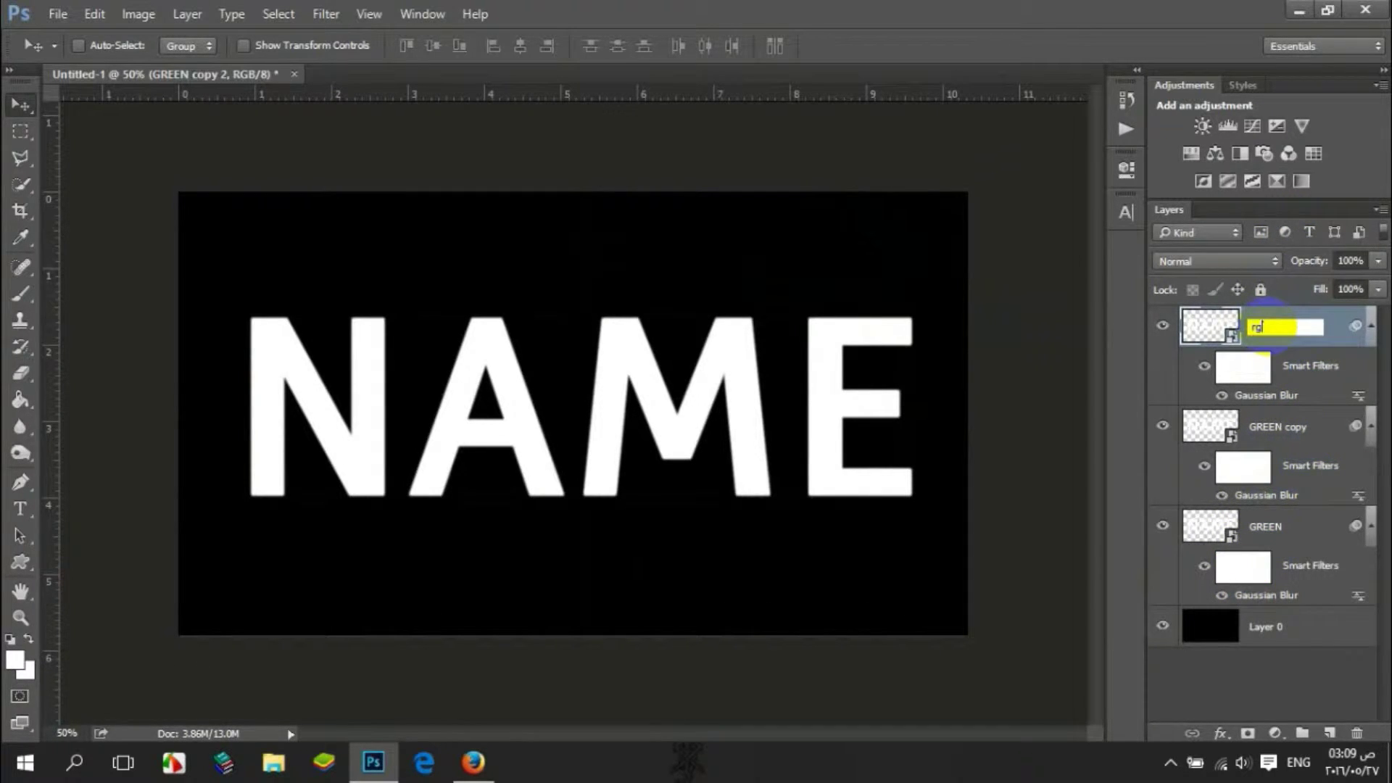
pyautogui.doubleClick(1273, 420)
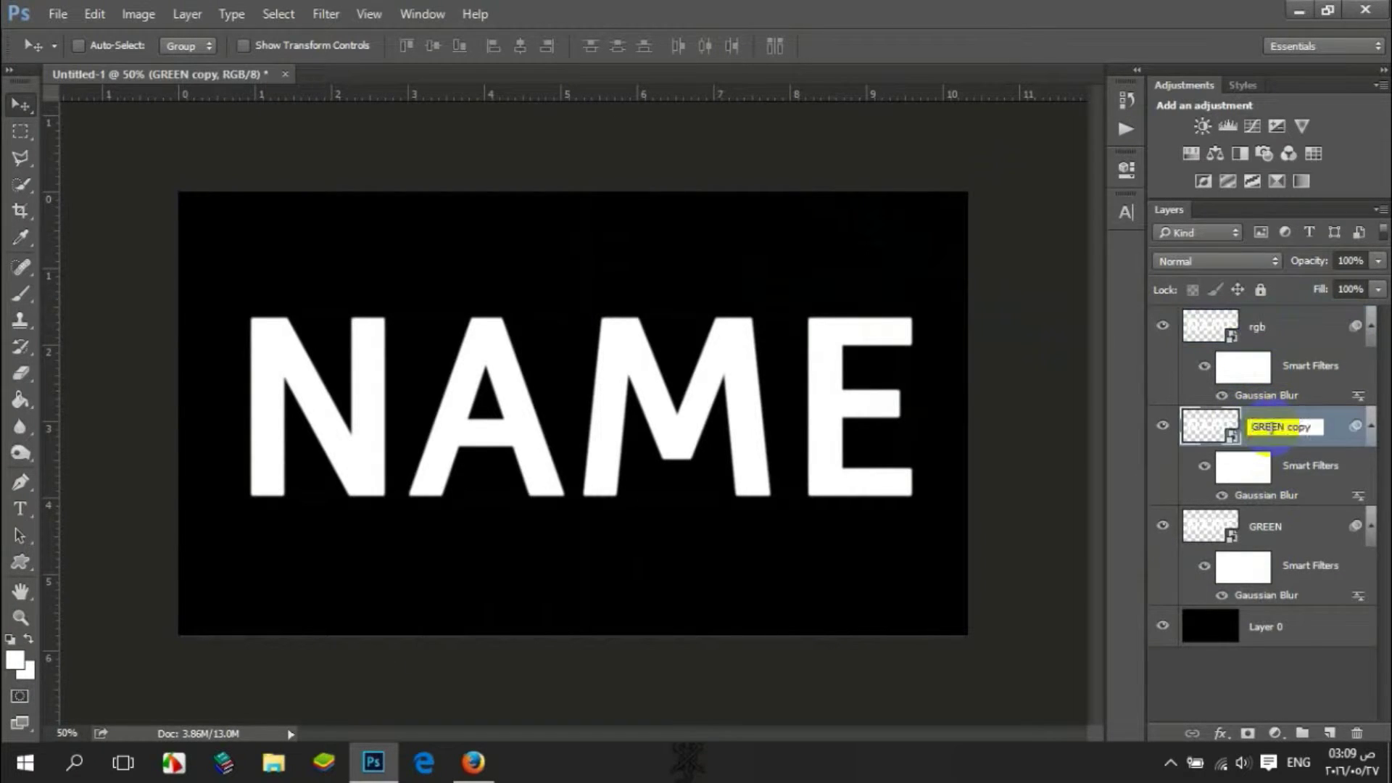
pyautogui.write('red')
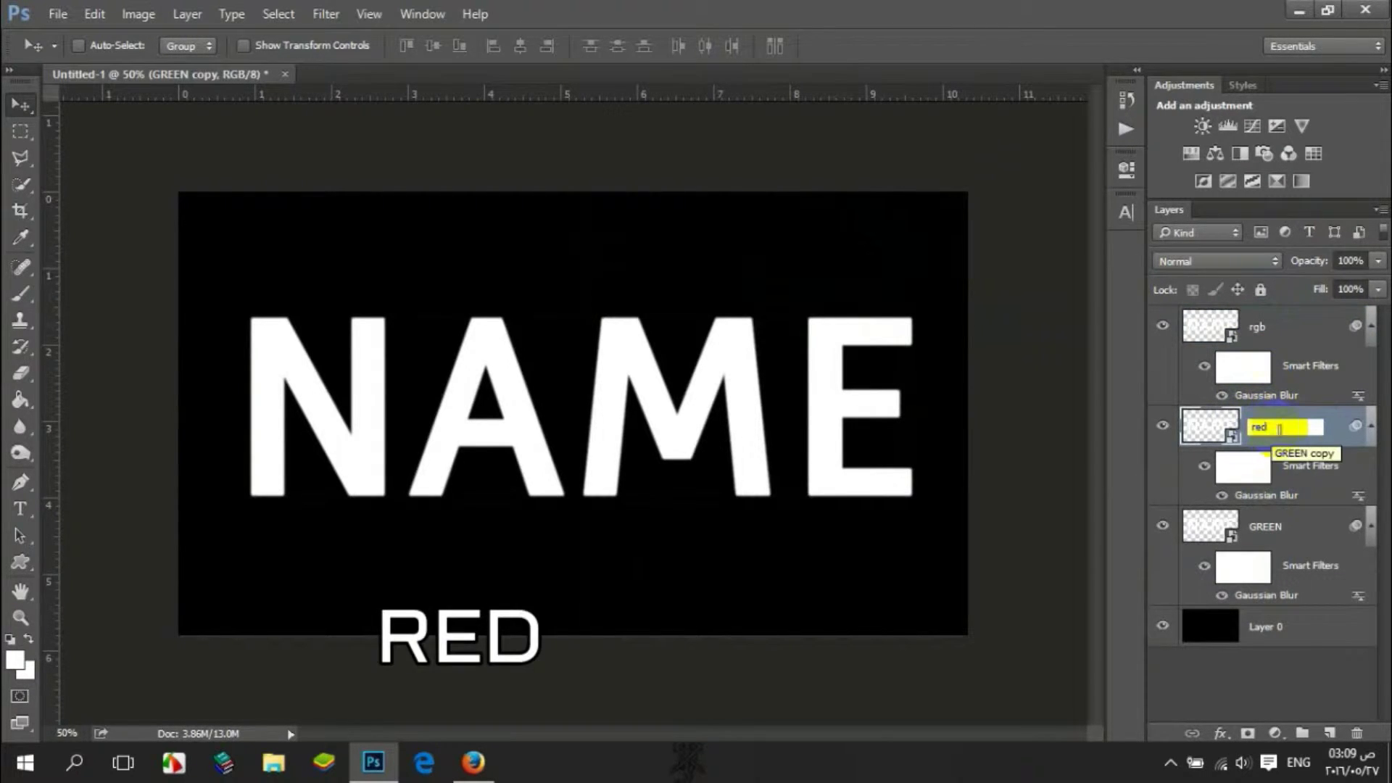
pyautogui.press('Return')
# Hide the rgb and red layers and make GREEN the active layer.
pyautogui.click(1265, 527)
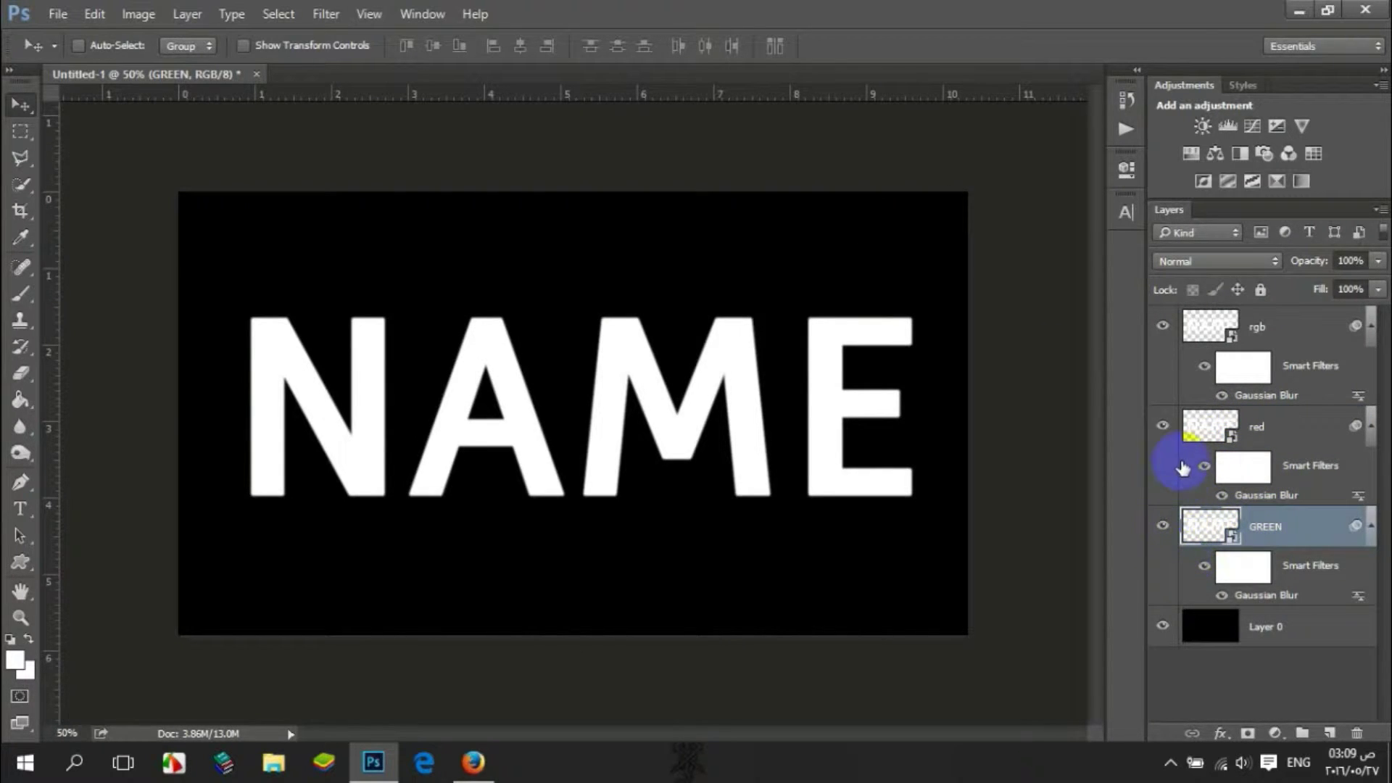
pyautogui.click(1162, 423)
pyautogui.click(1162, 326)
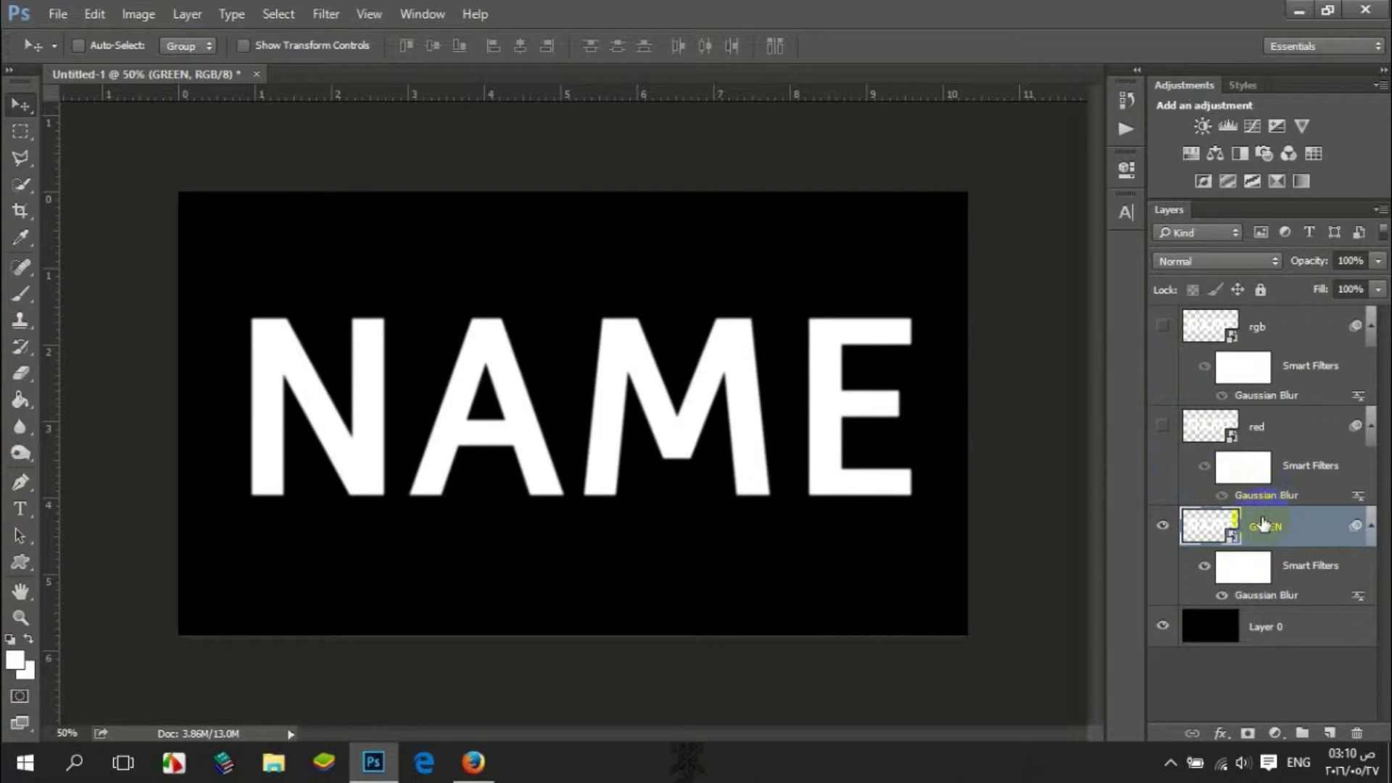
# Restrict the GREEN layer's advanced blending to the G channel by turning off R and B.
pyautogui.press('g')
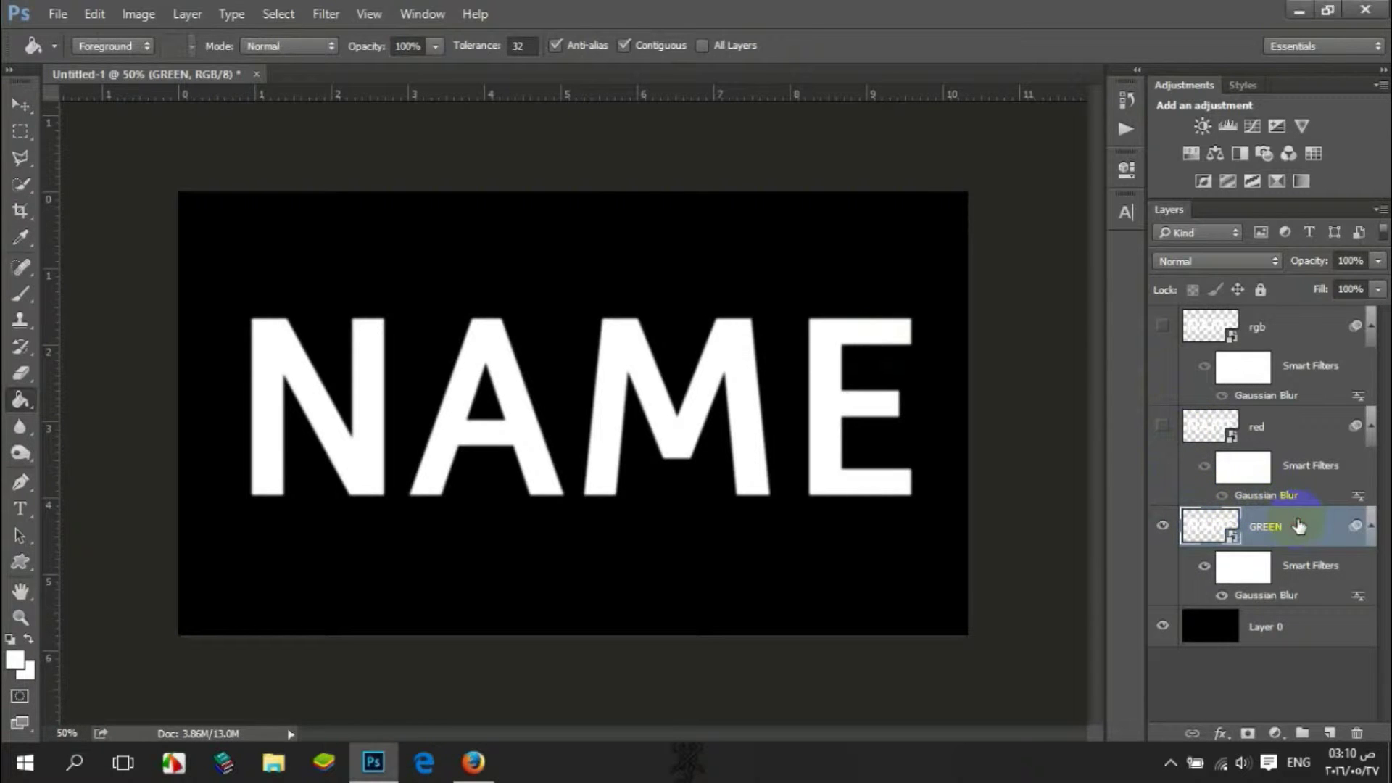
pyautogui.doubleClick(1288, 542)
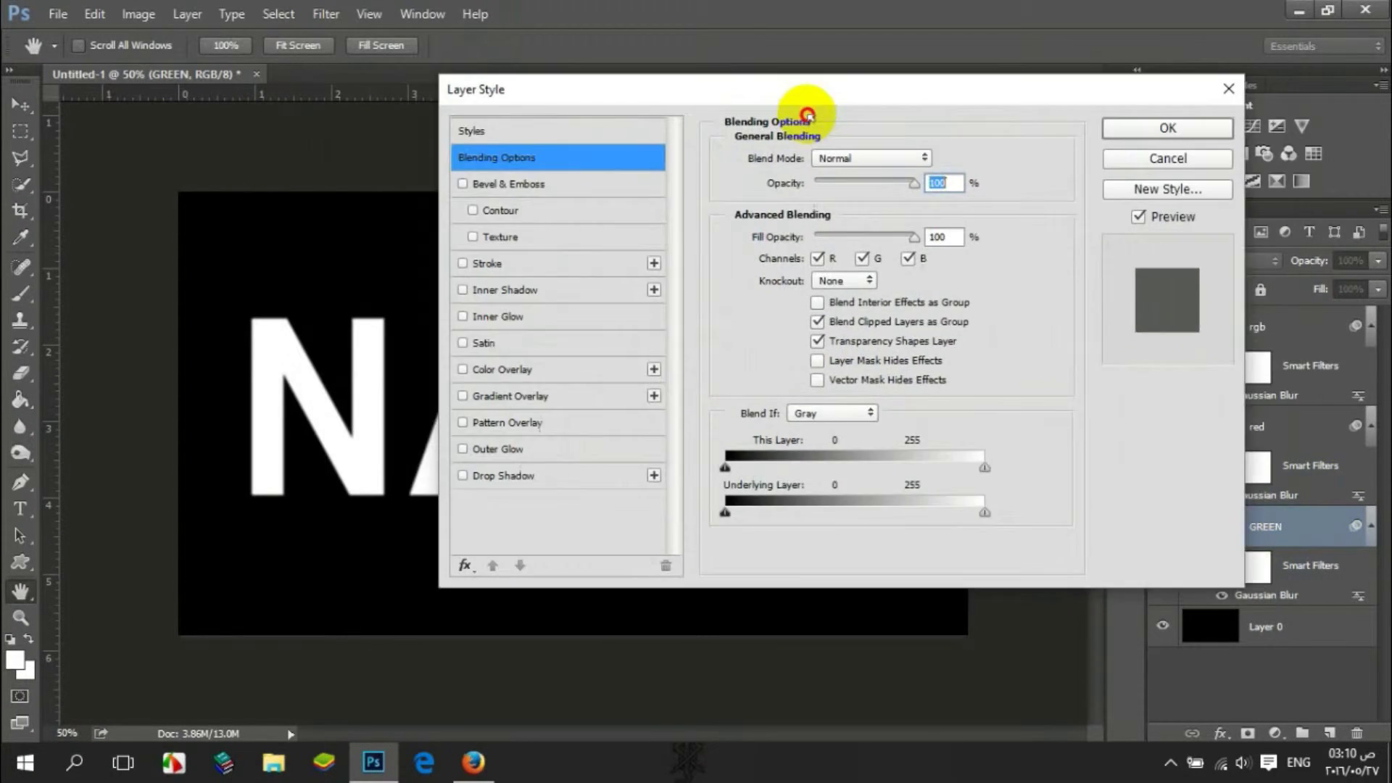
pyautogui.moveTo(807, 114); pyautogui.dragTo(845, 131)
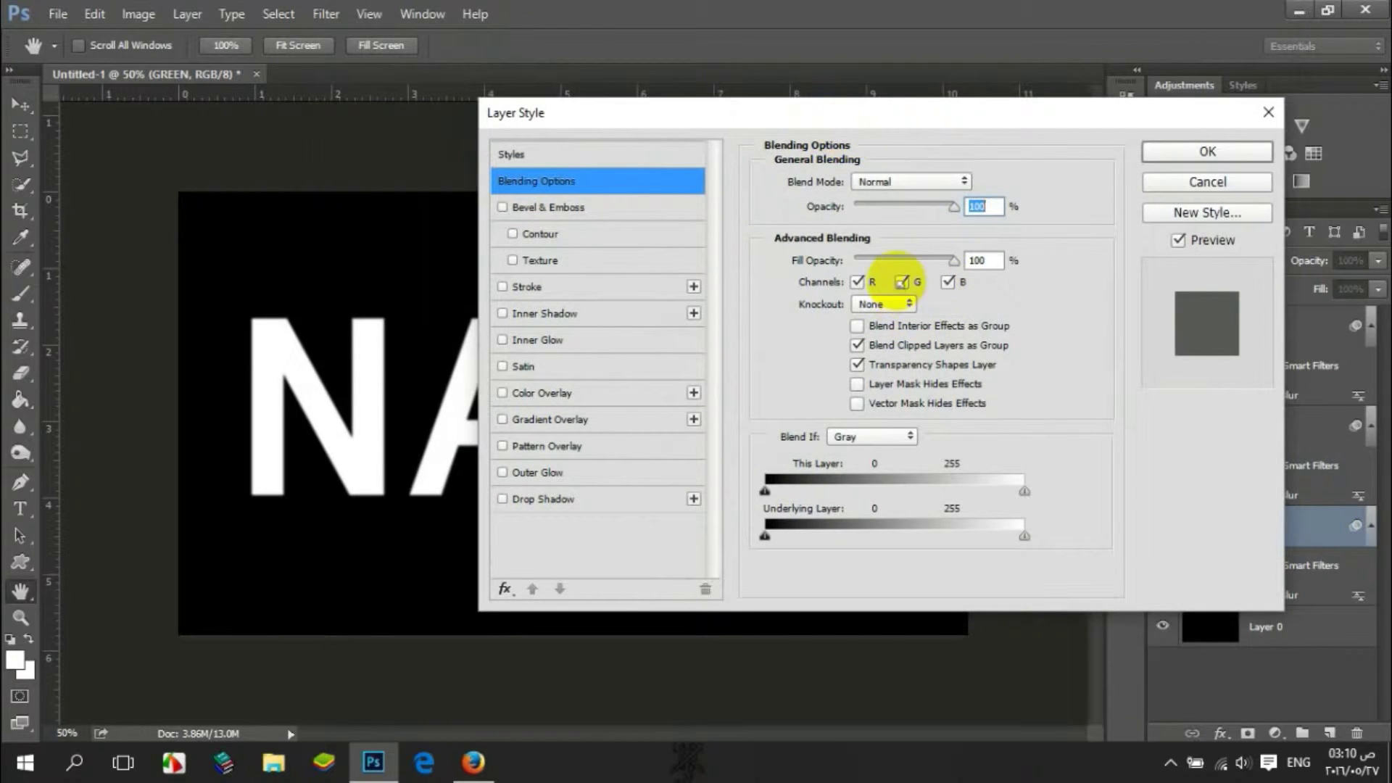
pyautogui.click(861, 283)
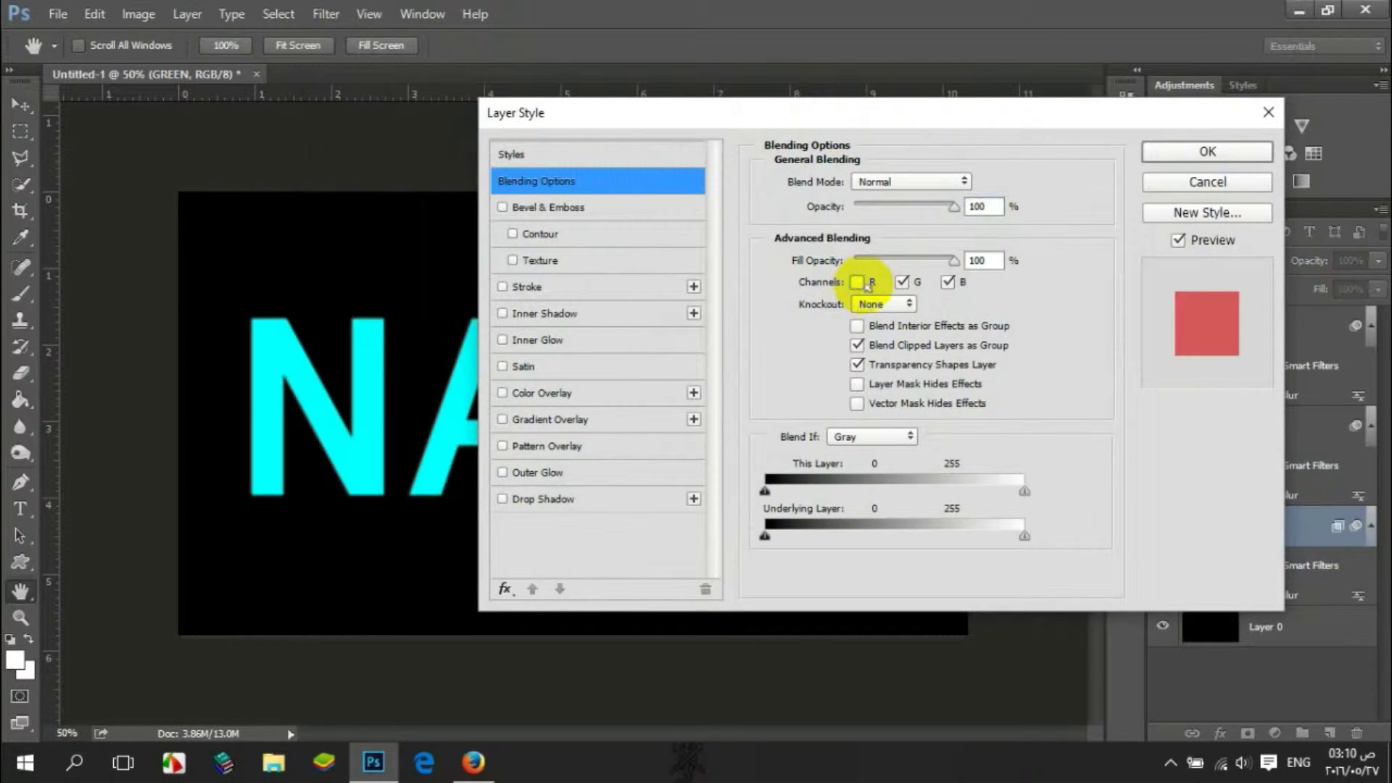
pyautogui.click(947, 282)
pyautogui.click(1203, 151)
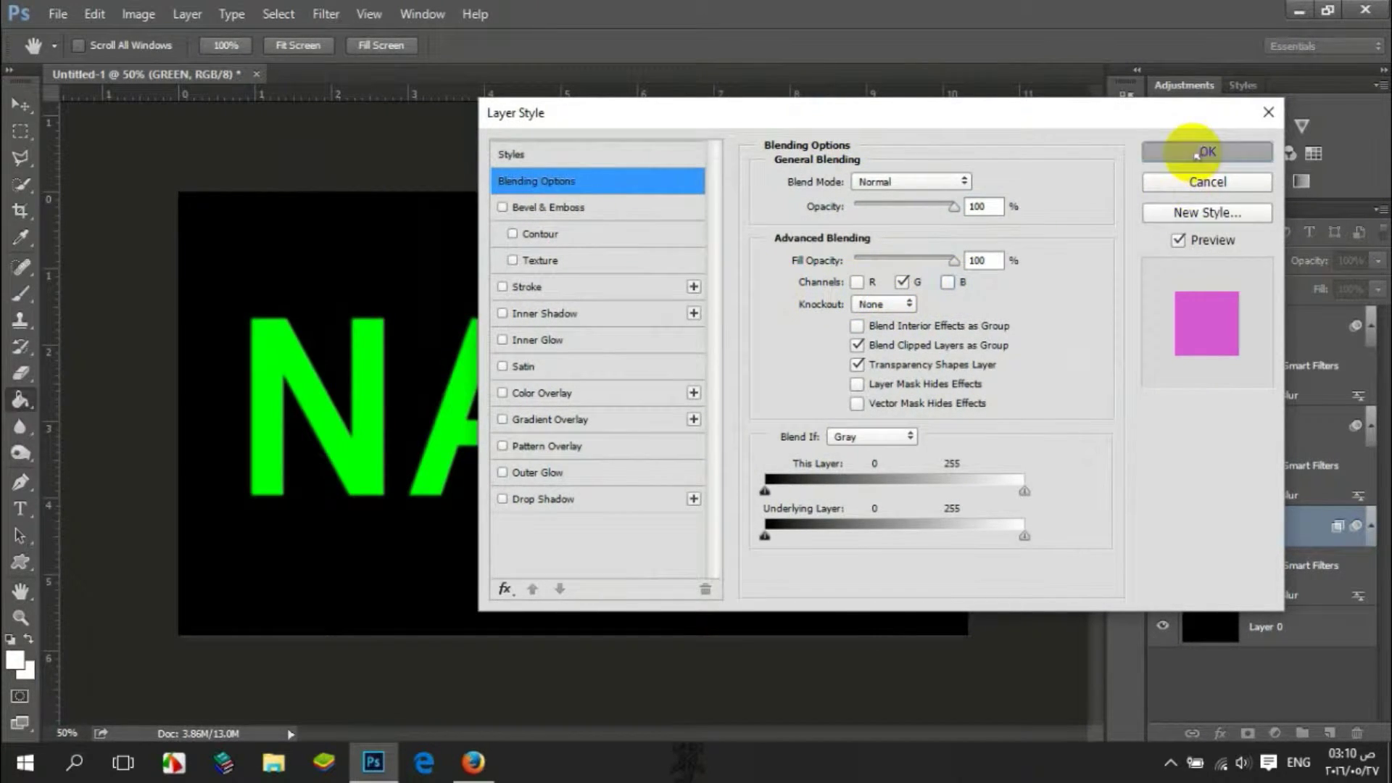
# Show the red layer and limit its advanced blending to the R channel by turning off G and B.
pyautogui.click(1162, 428)
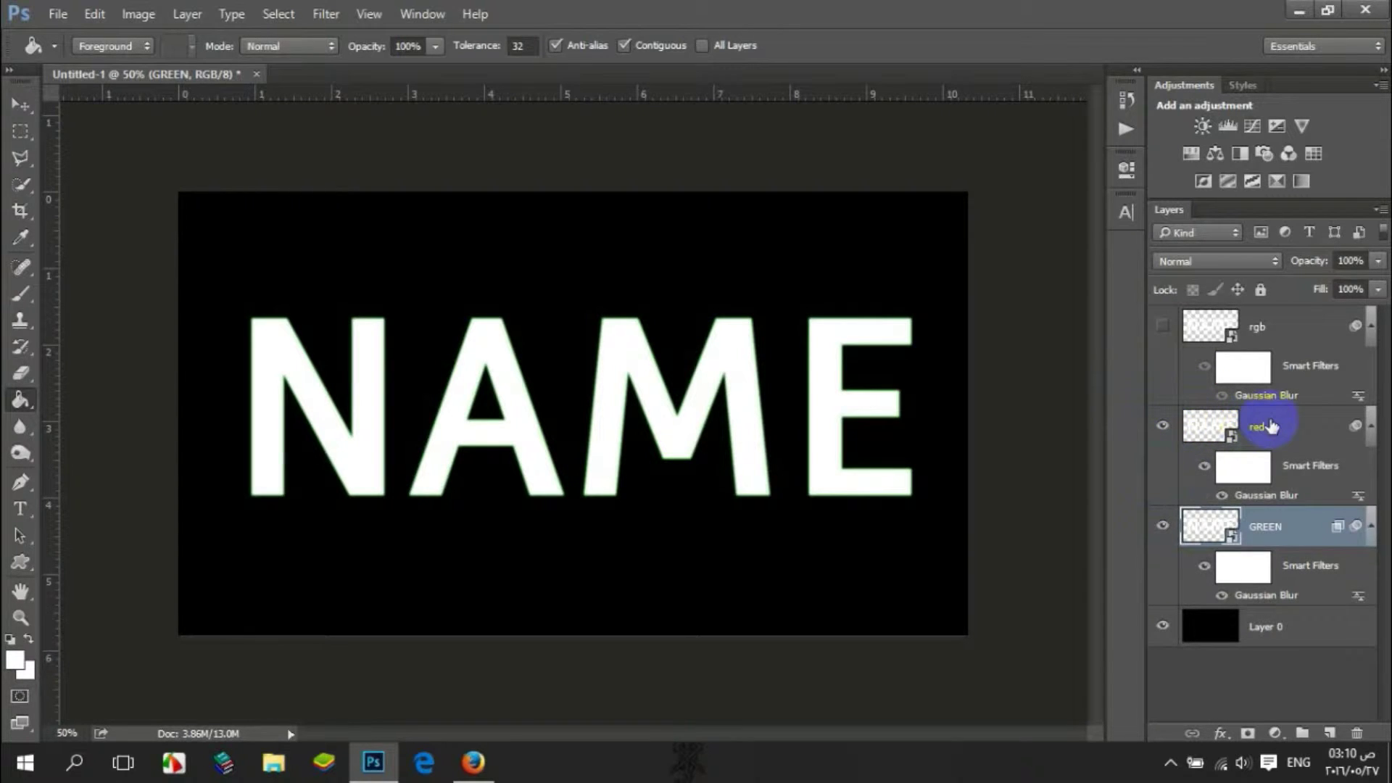
pyautogui.click(1300, 426)
pyautogui.doubleClick(1319, 433)
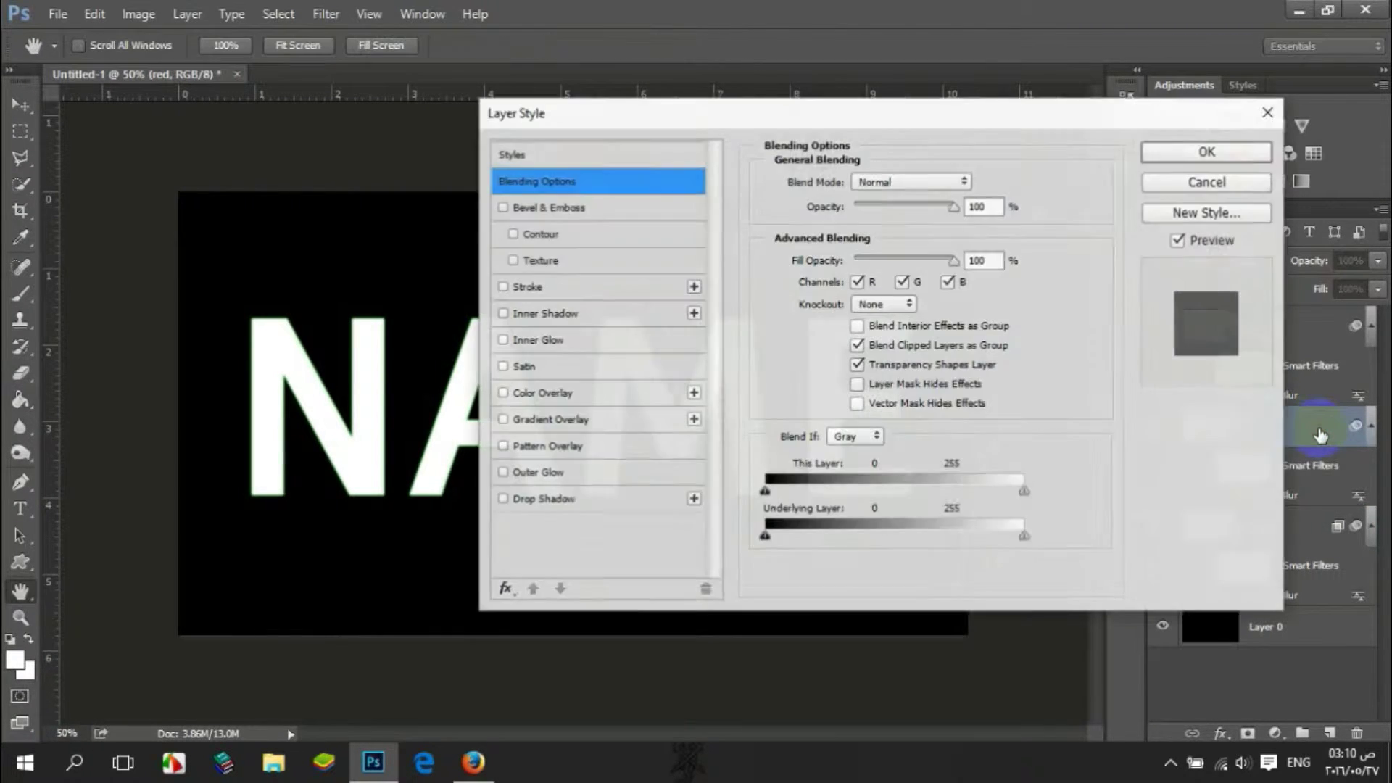
pyautogui.click(903, 282)
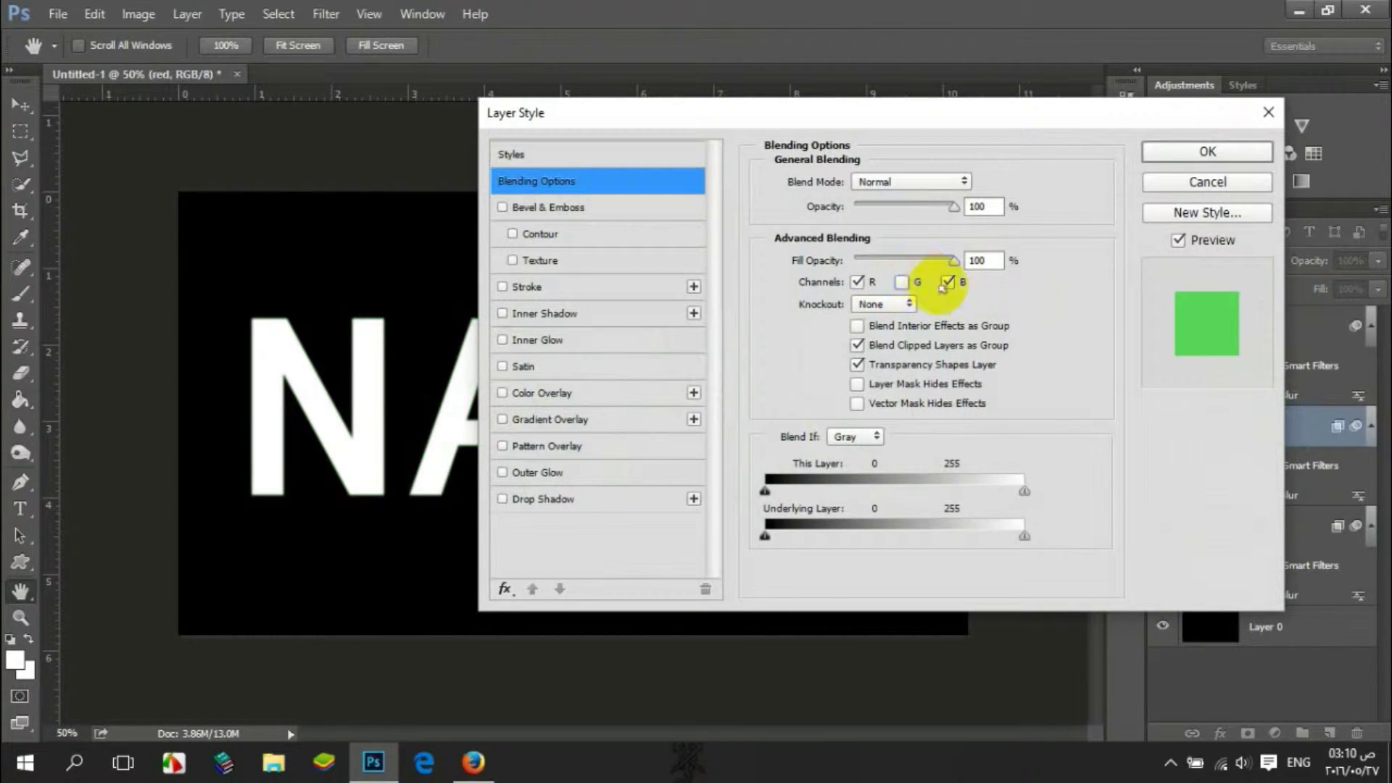
pyautogui.click(948, 282)
pyautogui.click(1200, 150)
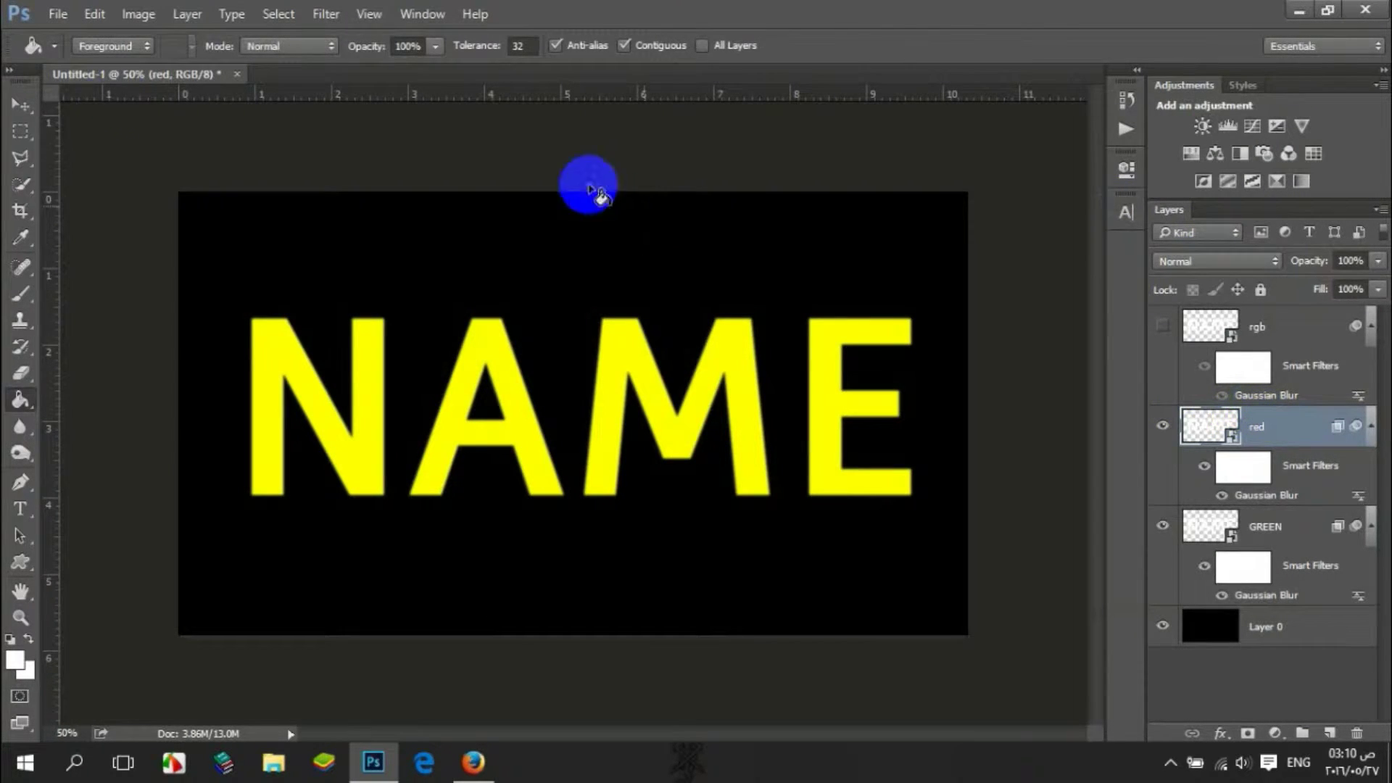
# Nudge the red layer a few pixels to the left with the Move tool.
pyautogui.click(22, 103)
pyautogui.press('Left')
pyautogui.press('Left')
pyautogui.press('Left')
pyautogui.press('Left')
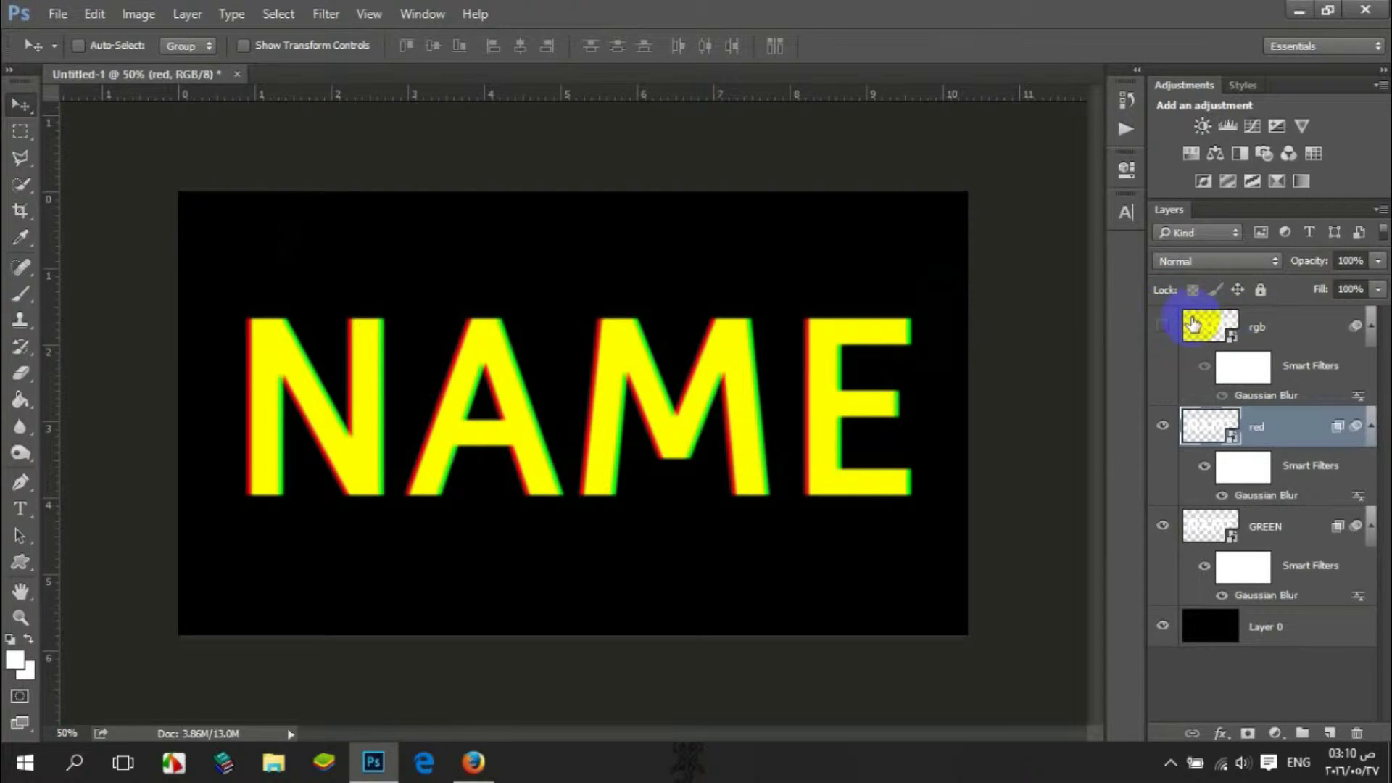
# Show the rgb layer and nudge it a few pixels to the right.
pyautogui.click(1163, 326)
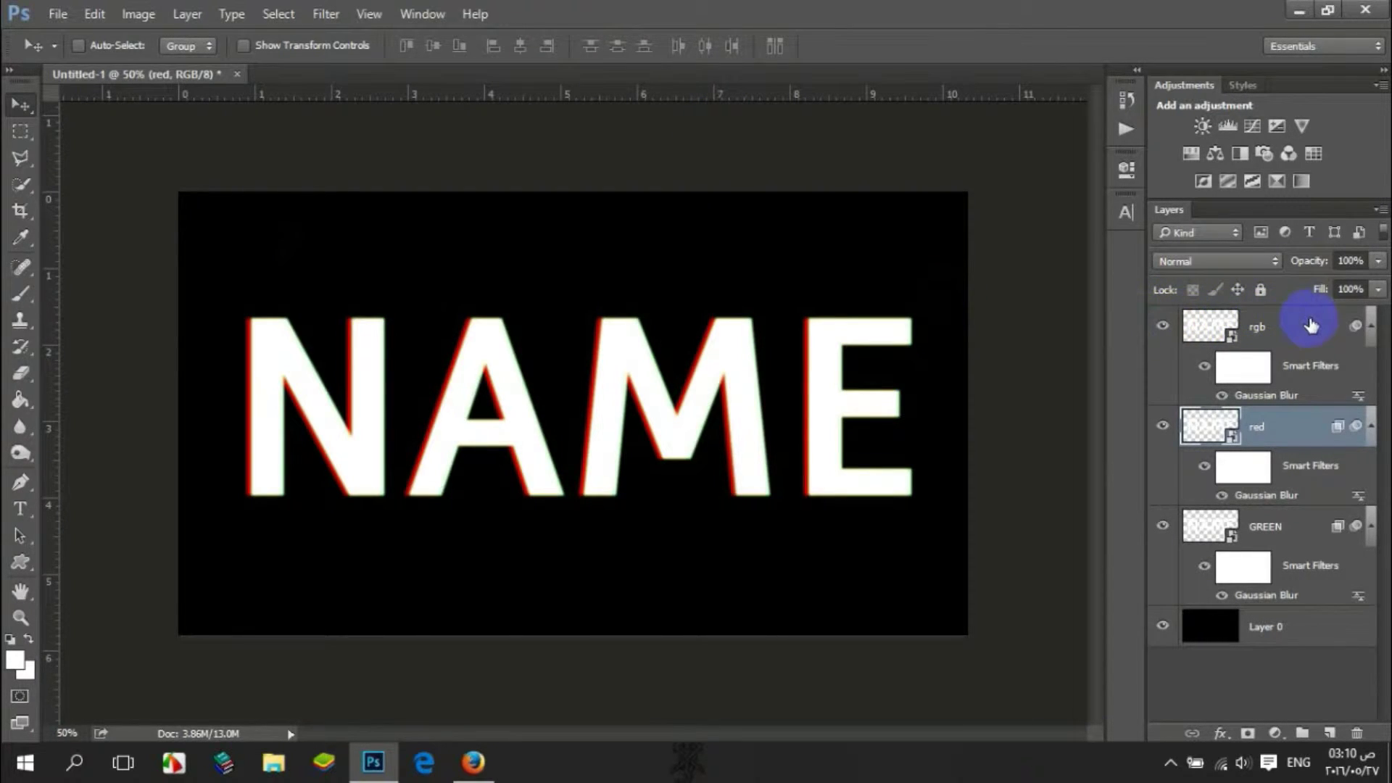
pyautogui.click(1323, 327)
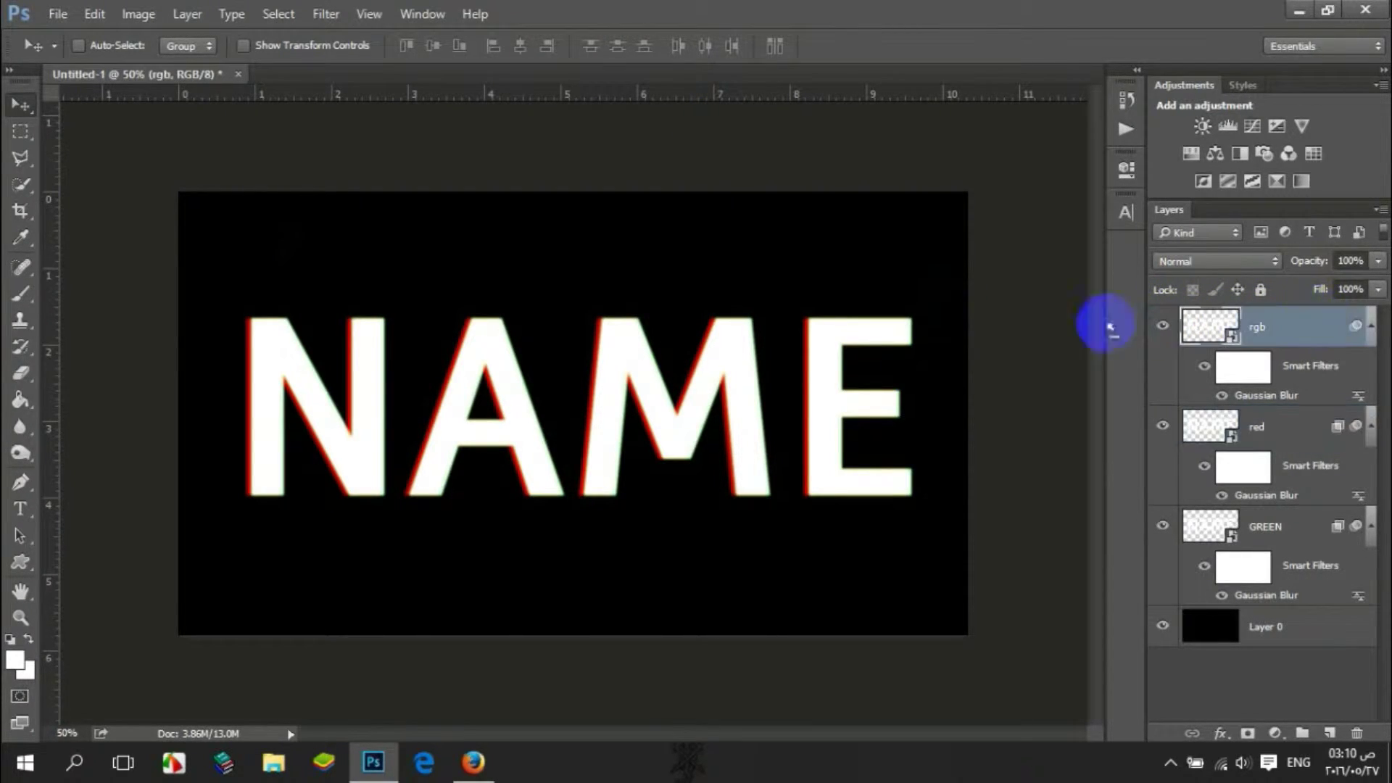
pyautogui.press('Right')
pyautogui.press('Right')
pyautogui.press('Right')
pyautogui.press('Right')
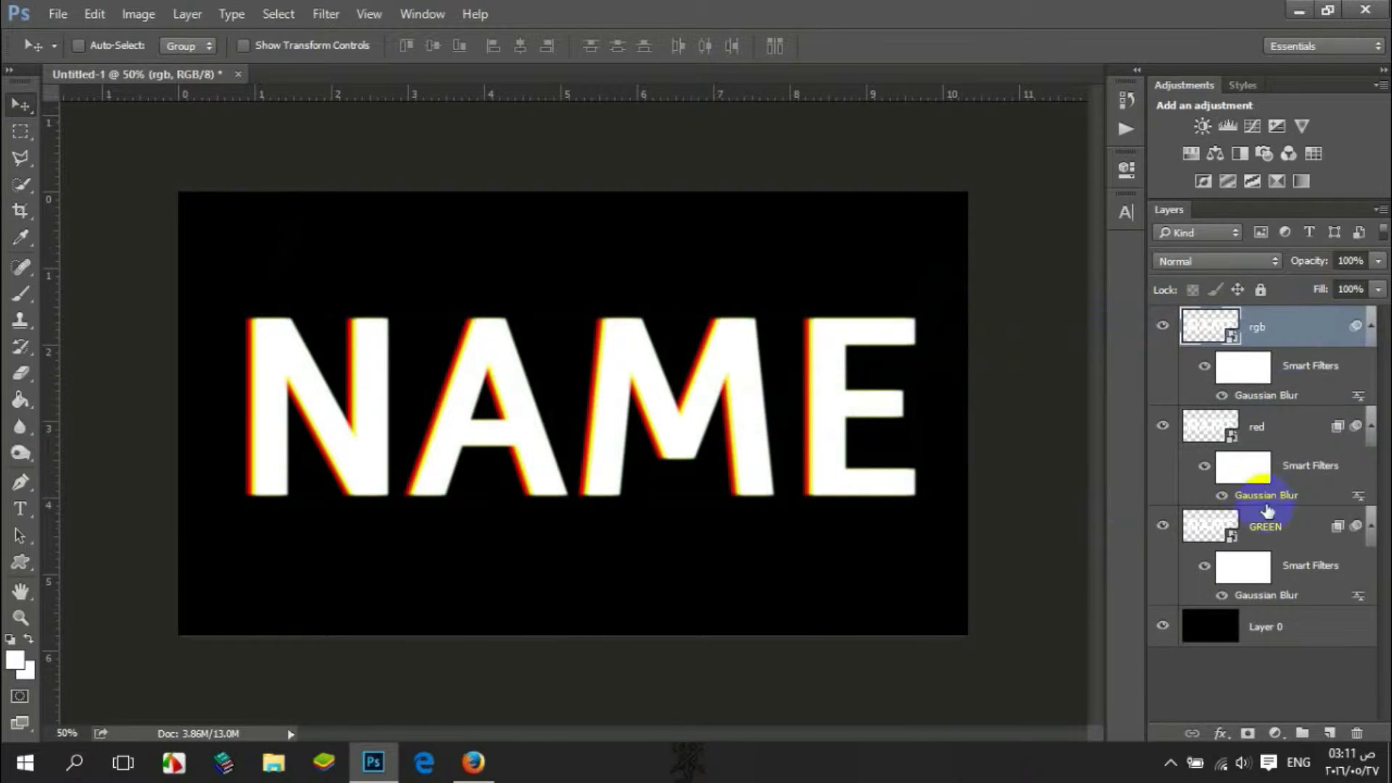
# Duplicate the GREEN layer and move the copy to the top of the layer stack.
pyautogui.click(1267, 573)
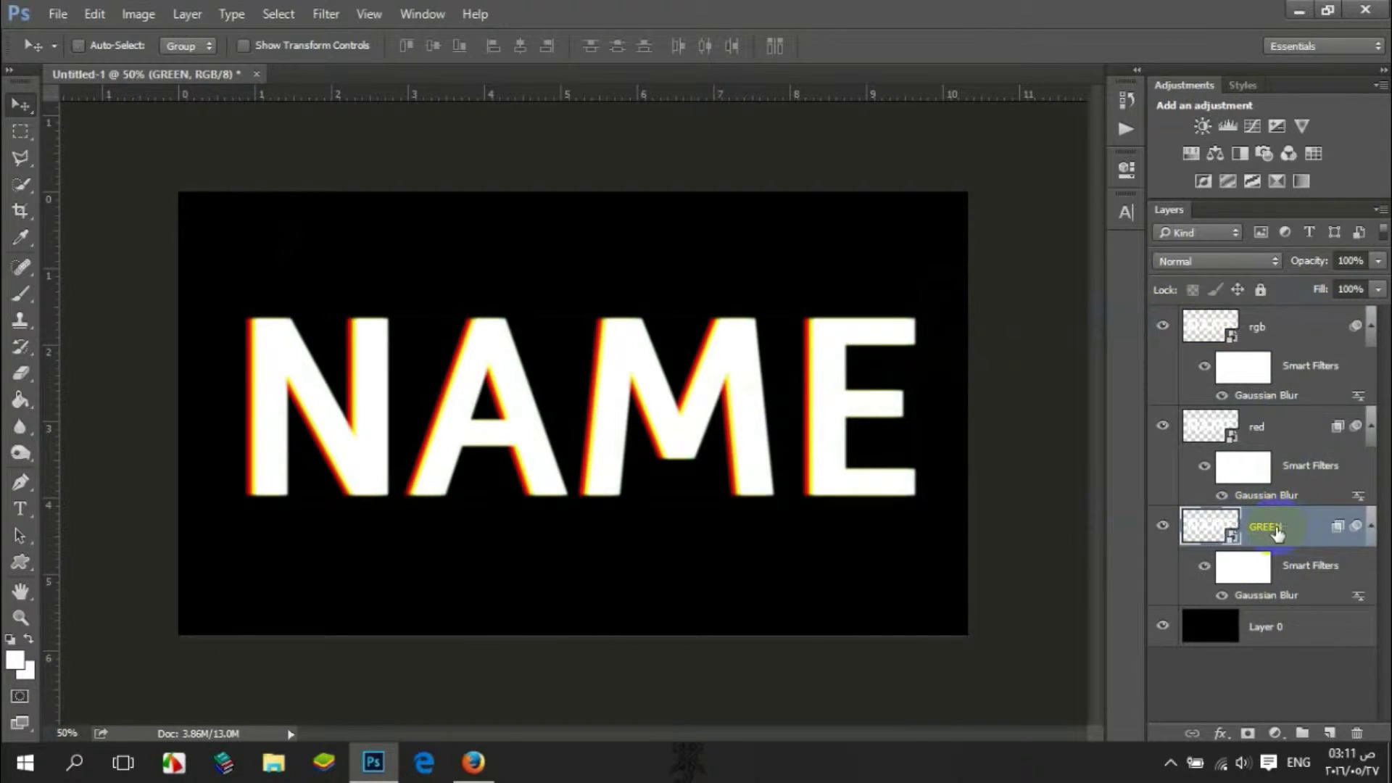
pyautogui.moveTo(1276, 533); pyautogui.dragTo(1329, 733)
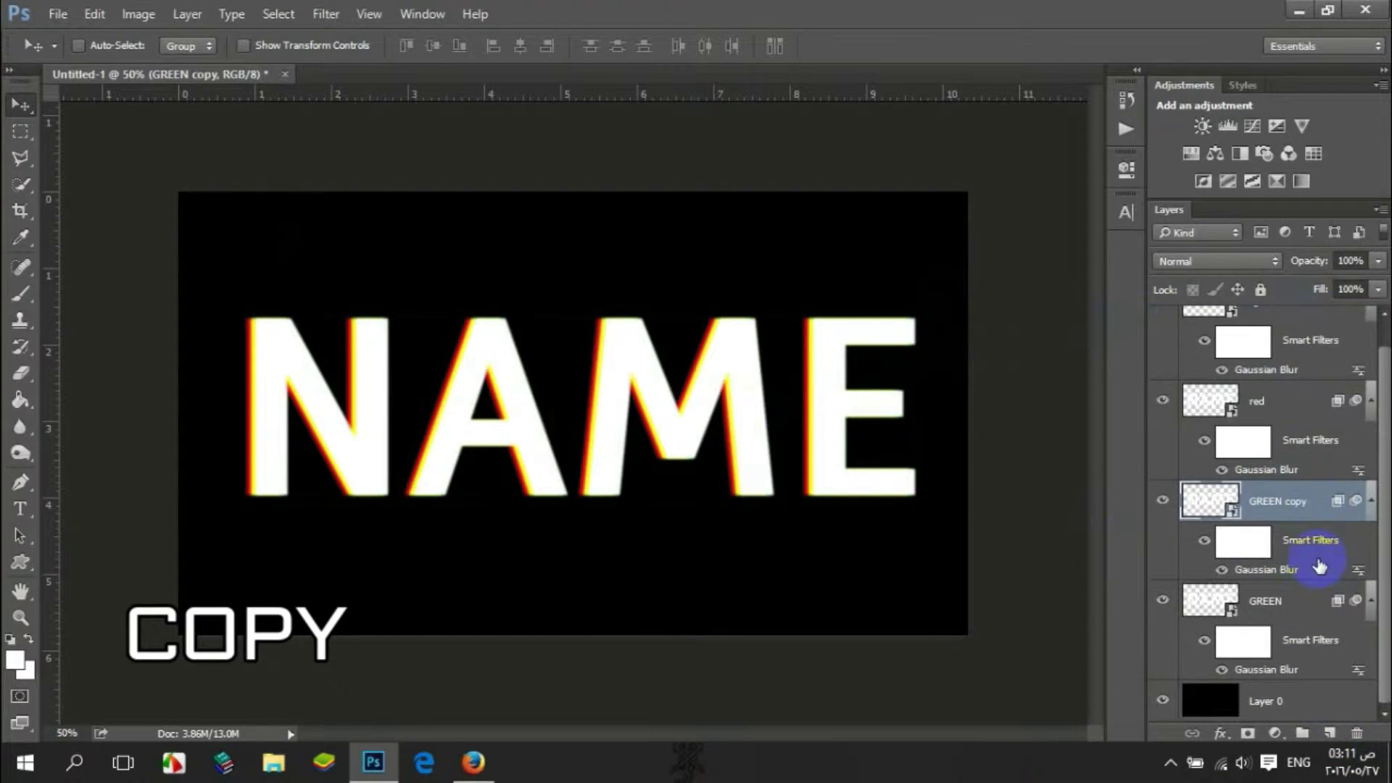
pyautogui.moveTo(1252, 269); pyautogui.dragTo(1227, 320)
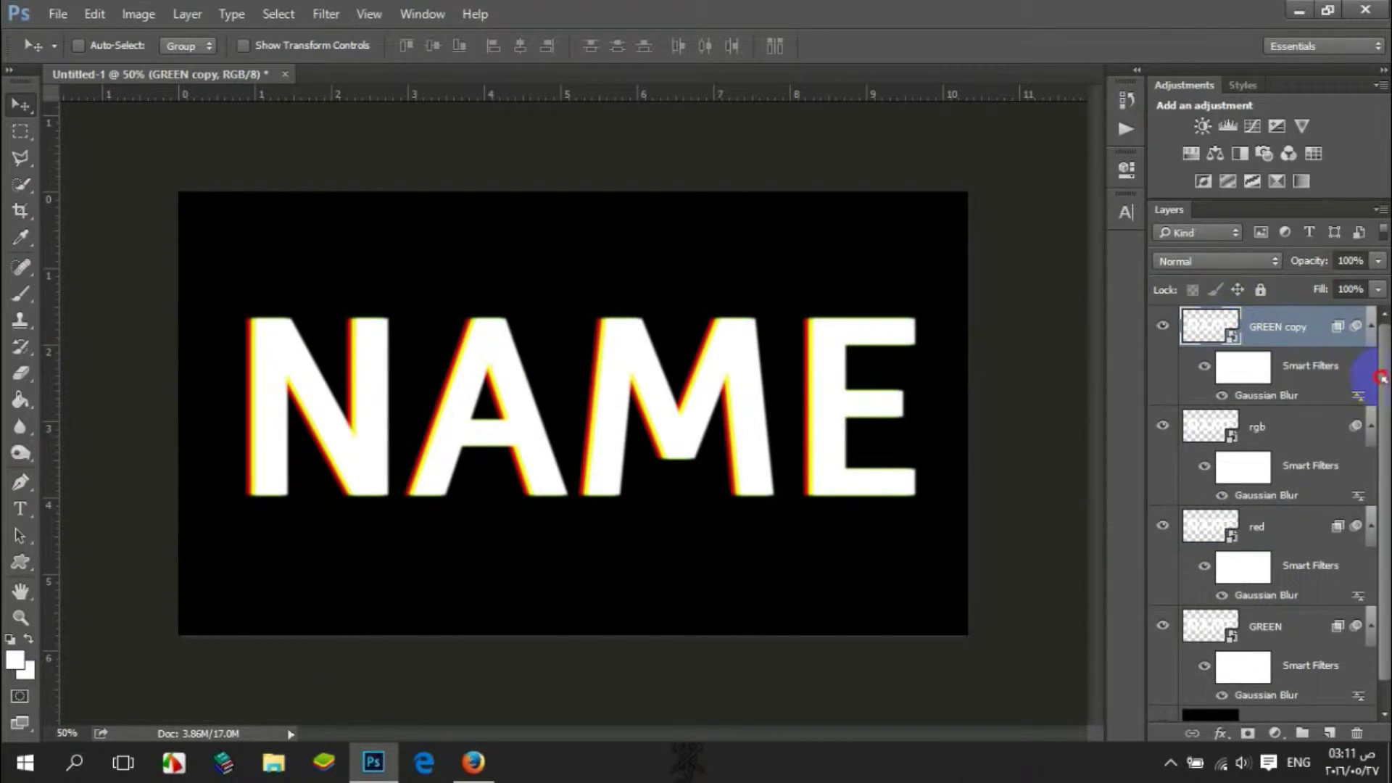
# Group the rgb, red and GREEN layers into a folder and name it text.
pyautogui.moveTo(1380, 377); pyautogui.dragTo(1382, 401)
pyautogui.click(1246, 404)
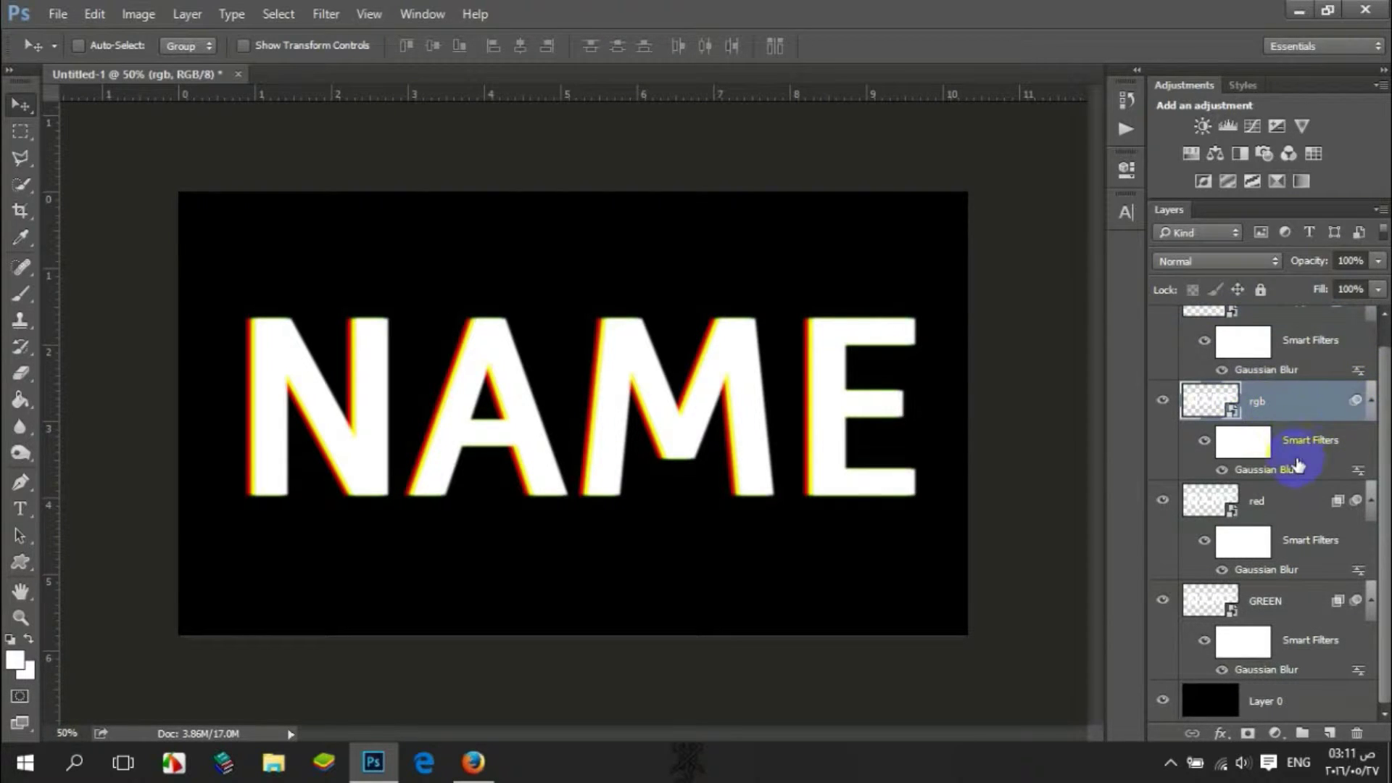
pyautogui.click(1276, 503)
pyautogui.click(1289, 602)
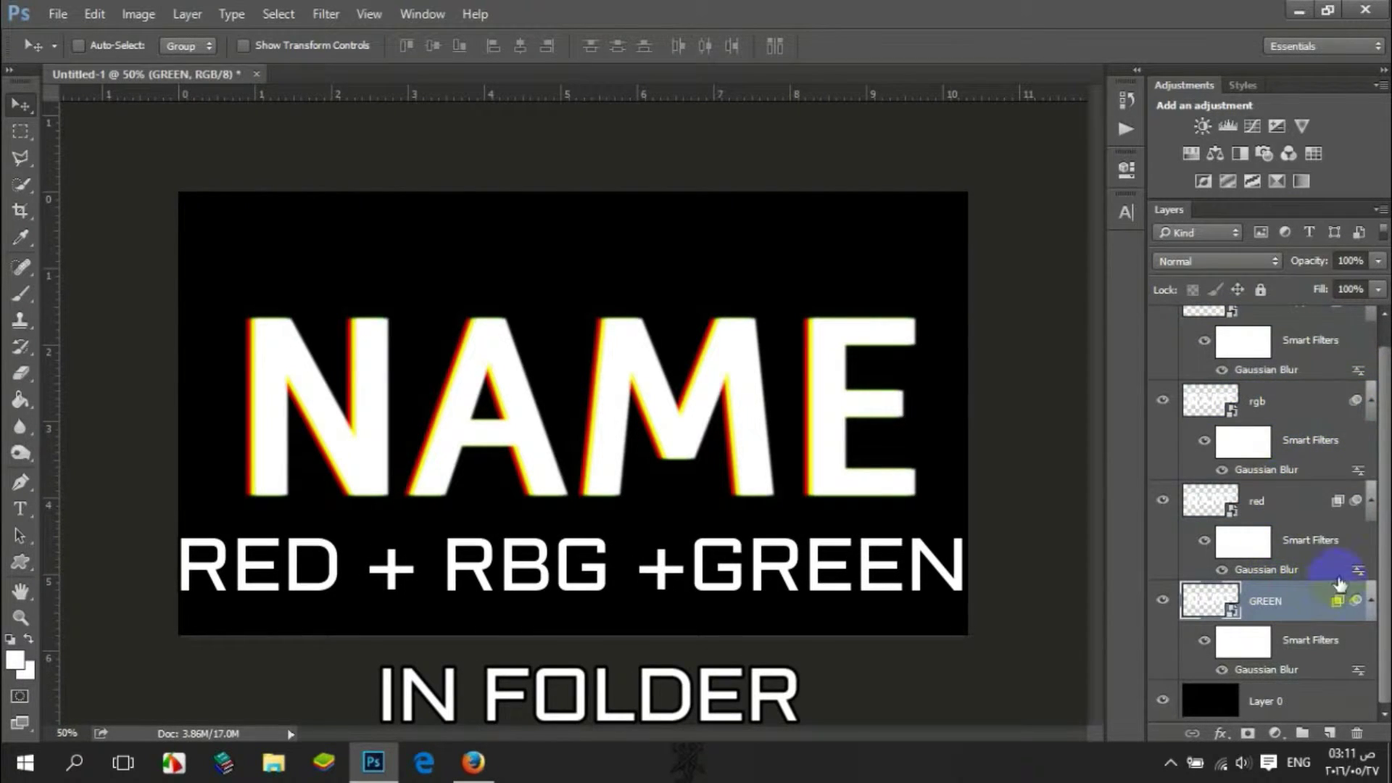
pyautogui.click(1266, 417)
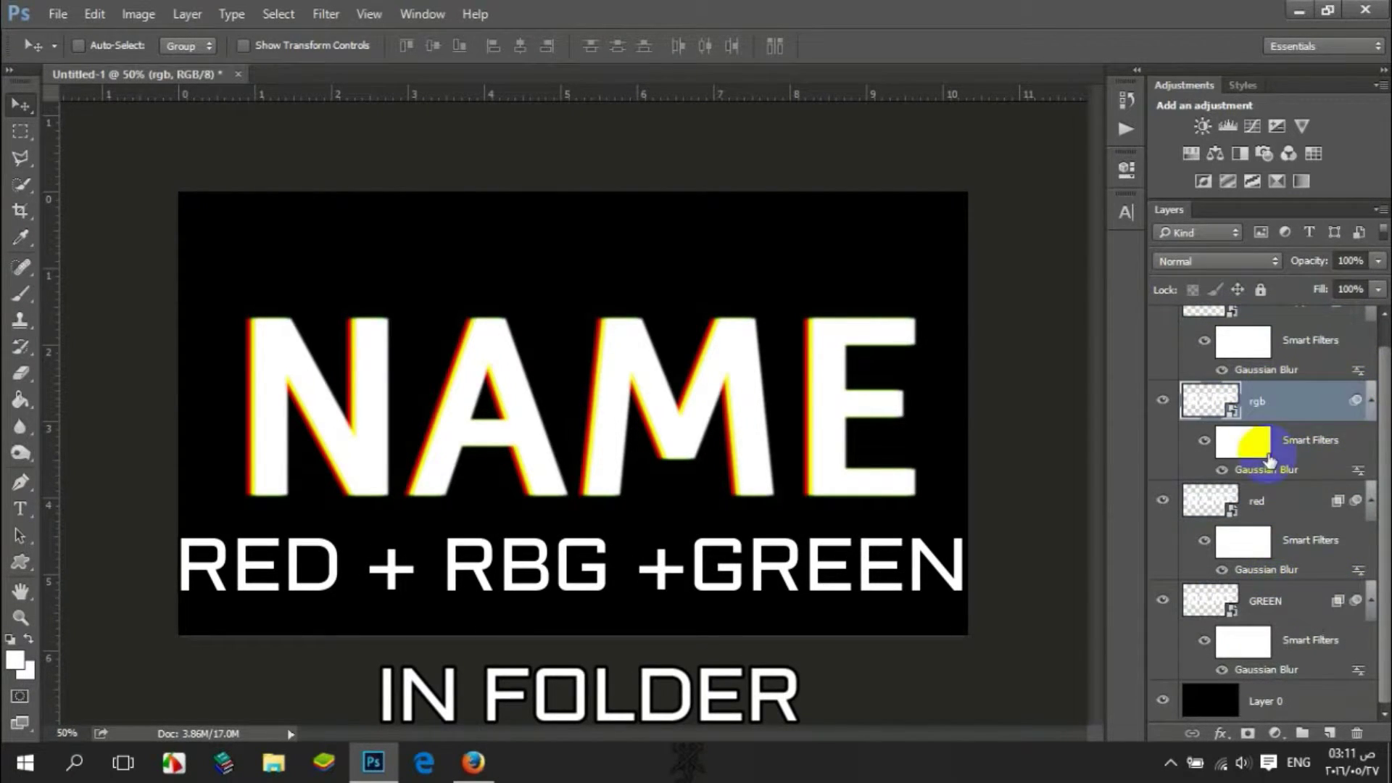
pyautogui.keyDown('shift'); pyautogui.click(1274, 596); pyautogui.keyUp('shift')
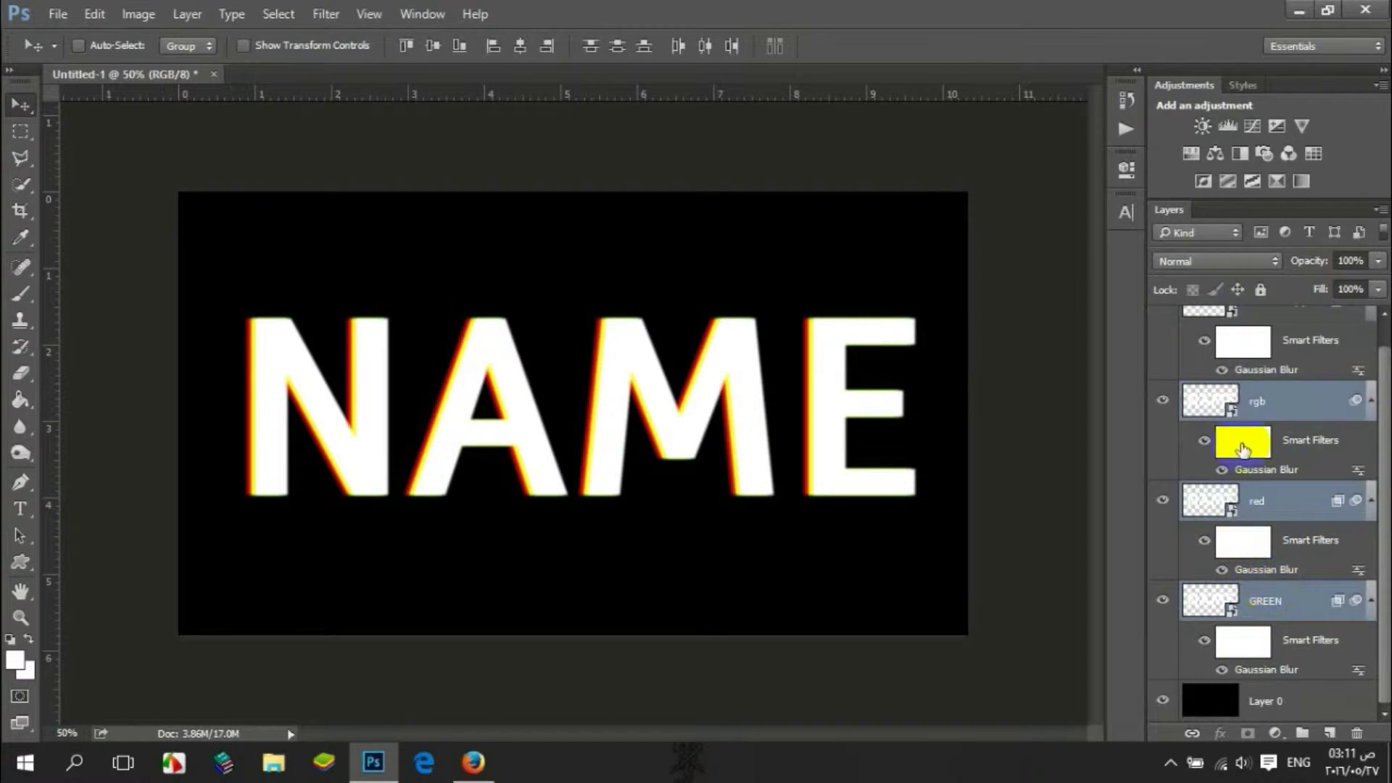
pyautogui.click(1303, 734)
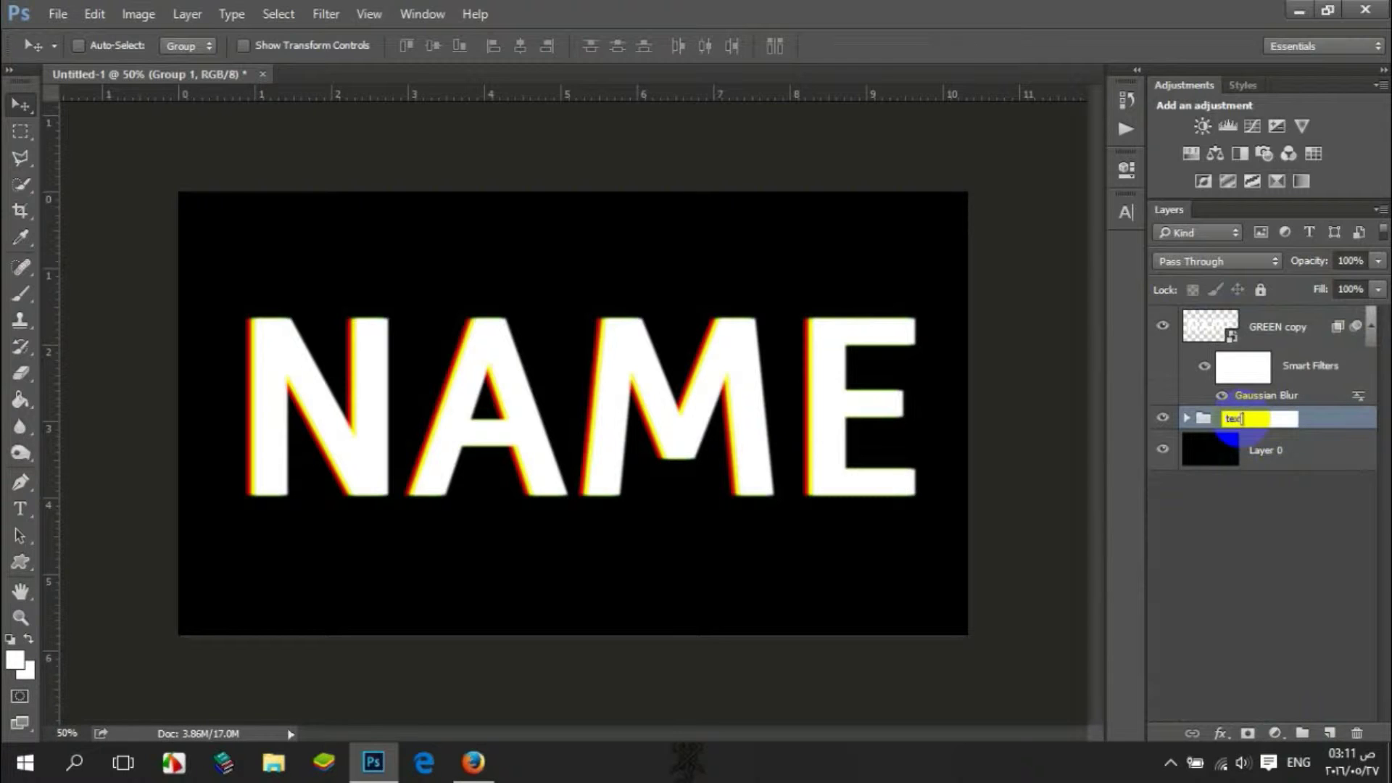
pyautogui.write('t')
pyautogui.press('Return')
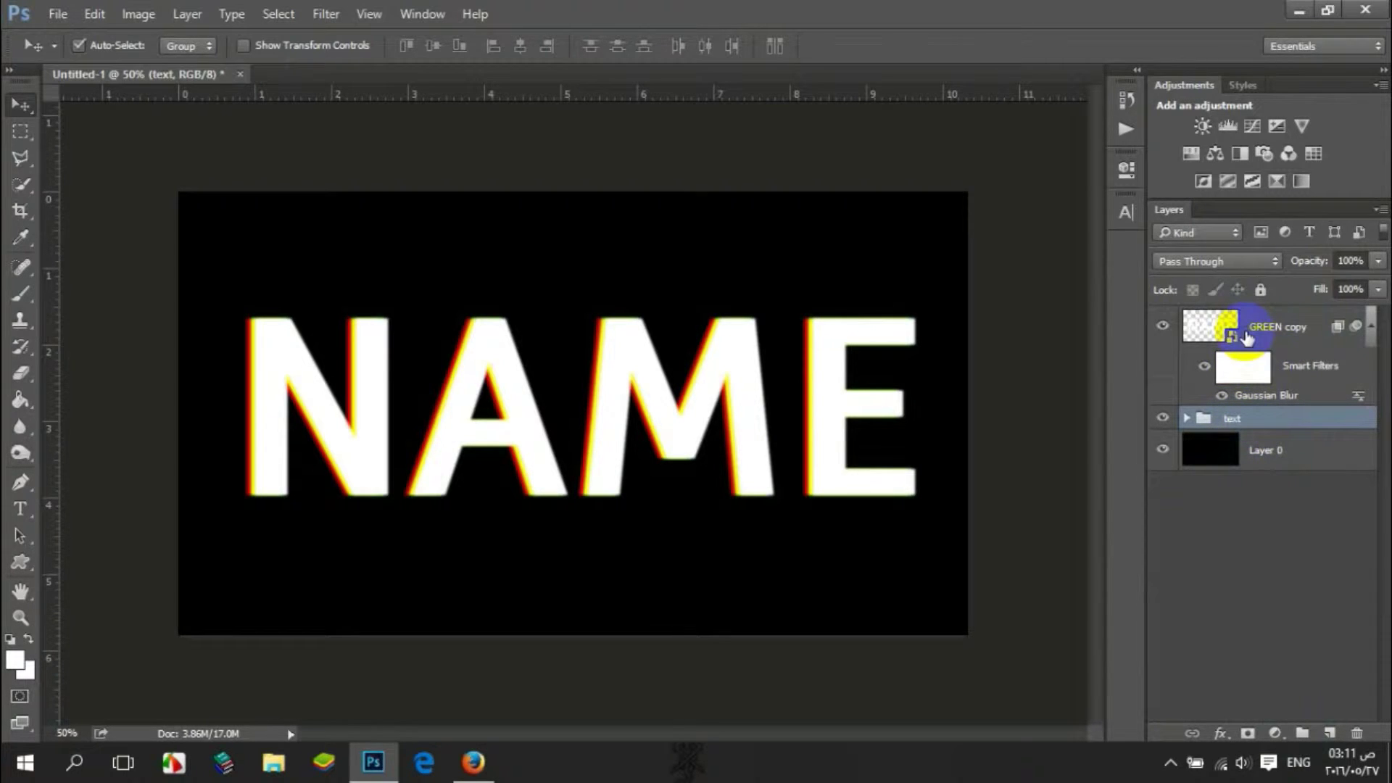
# Apply a Gaussian Blur with a 10-pixel radius to the GREEN copy layer.
pyautogui.click(1247, 337)
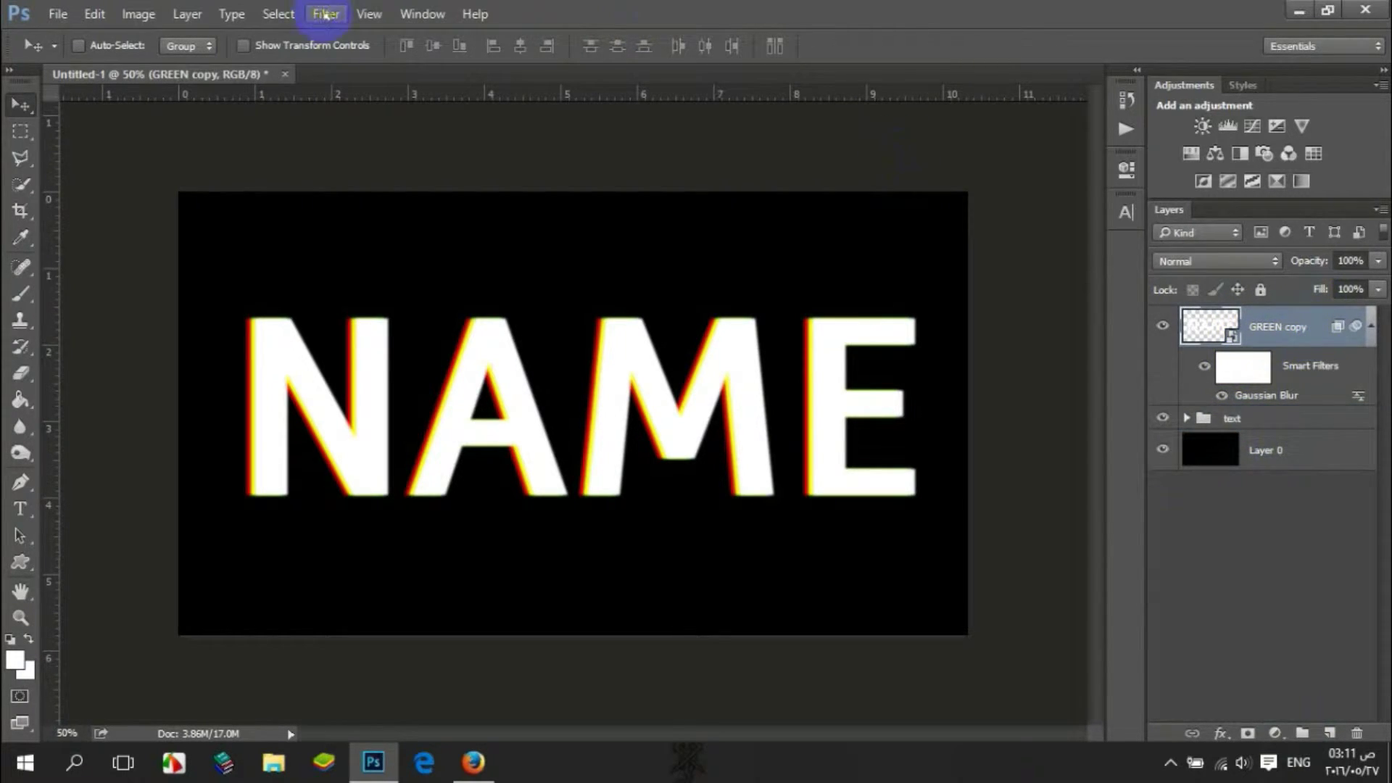
pyautogui.click(278, 14)
pyautogui.moveTo(326, 13)
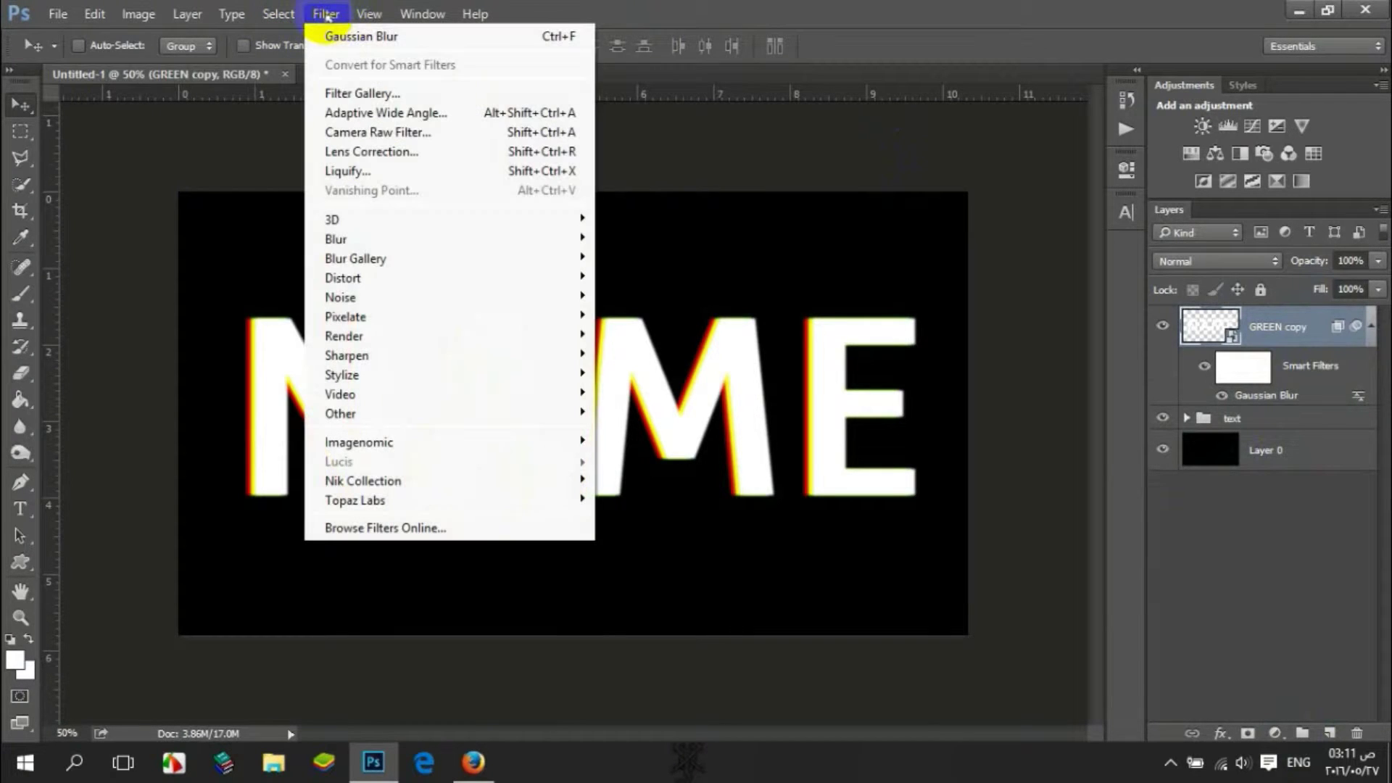
pyautogui.click(404, 240)
pyautogui.click(659, 316)
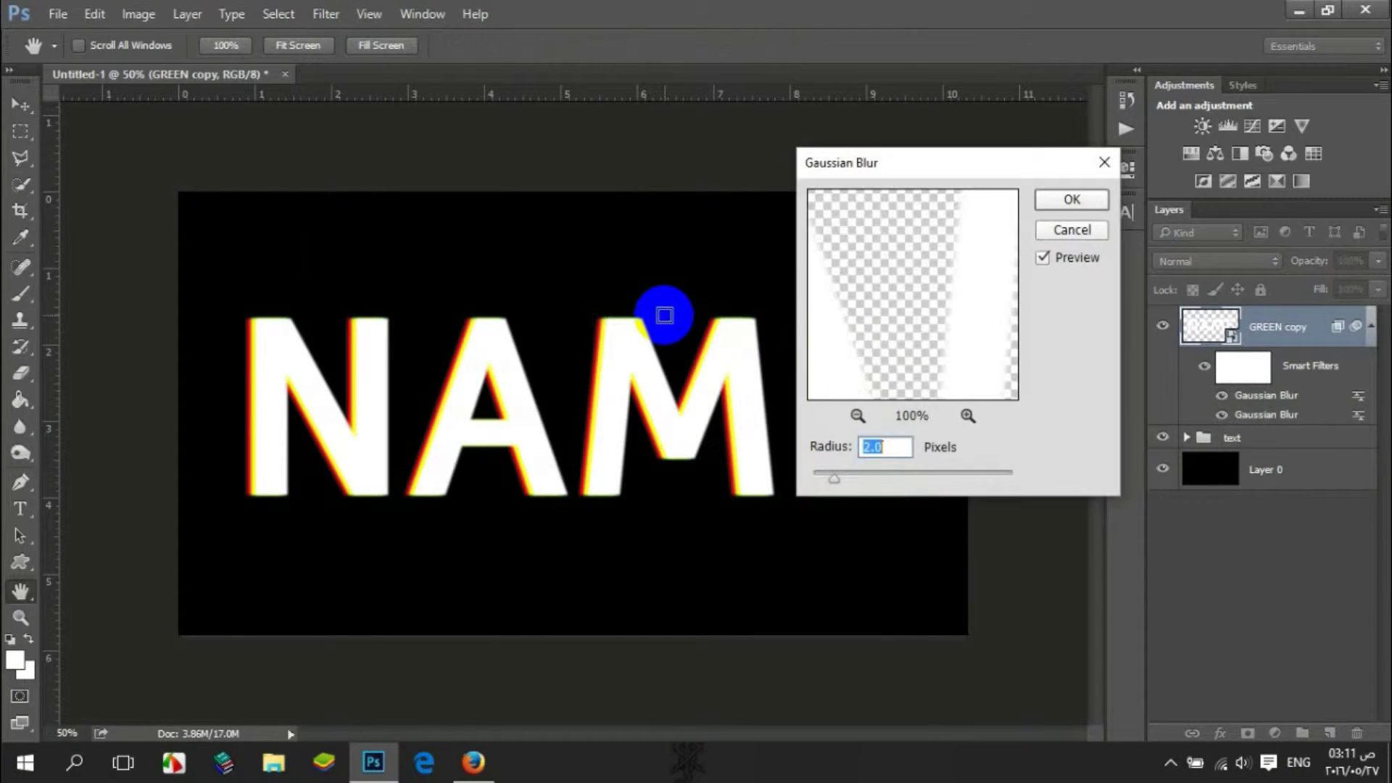
pyautogui.write('10')
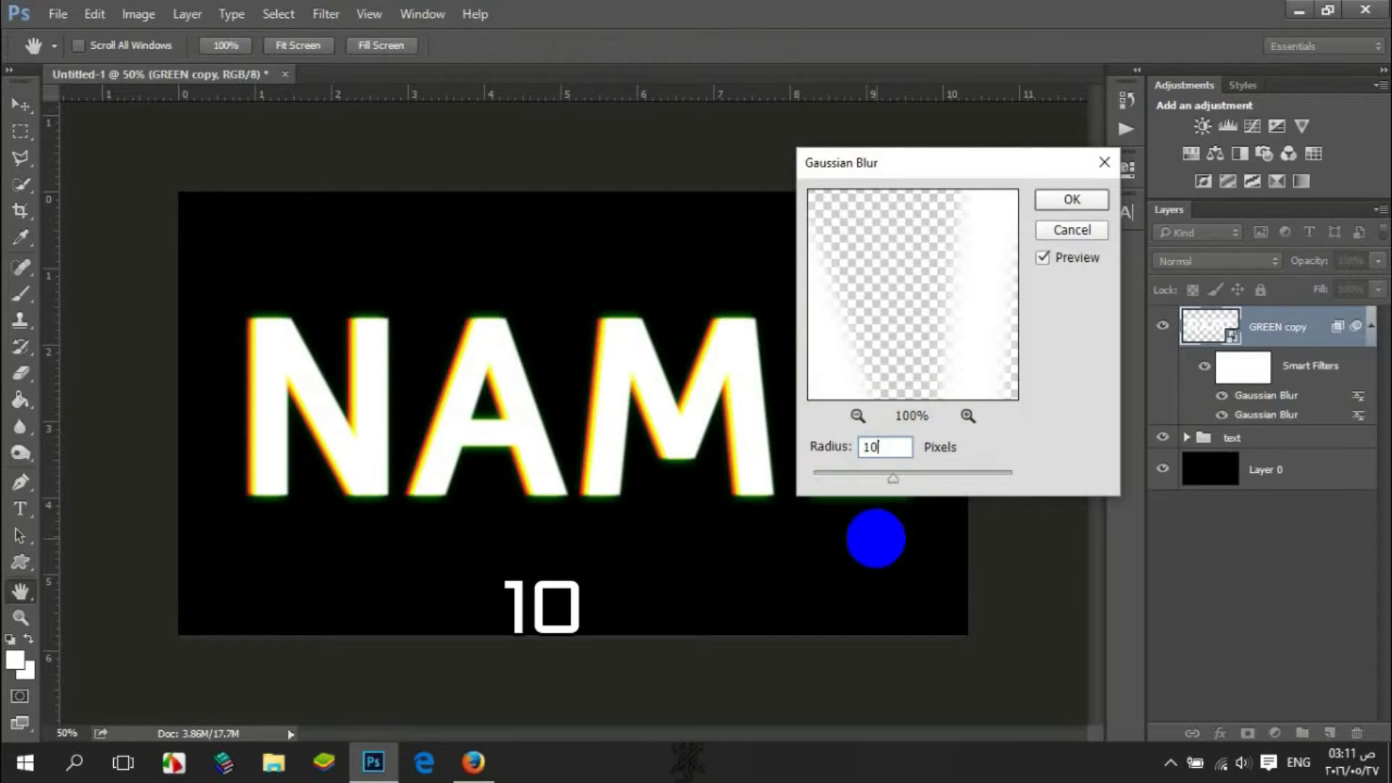
pyautogui.click(1056, 203)
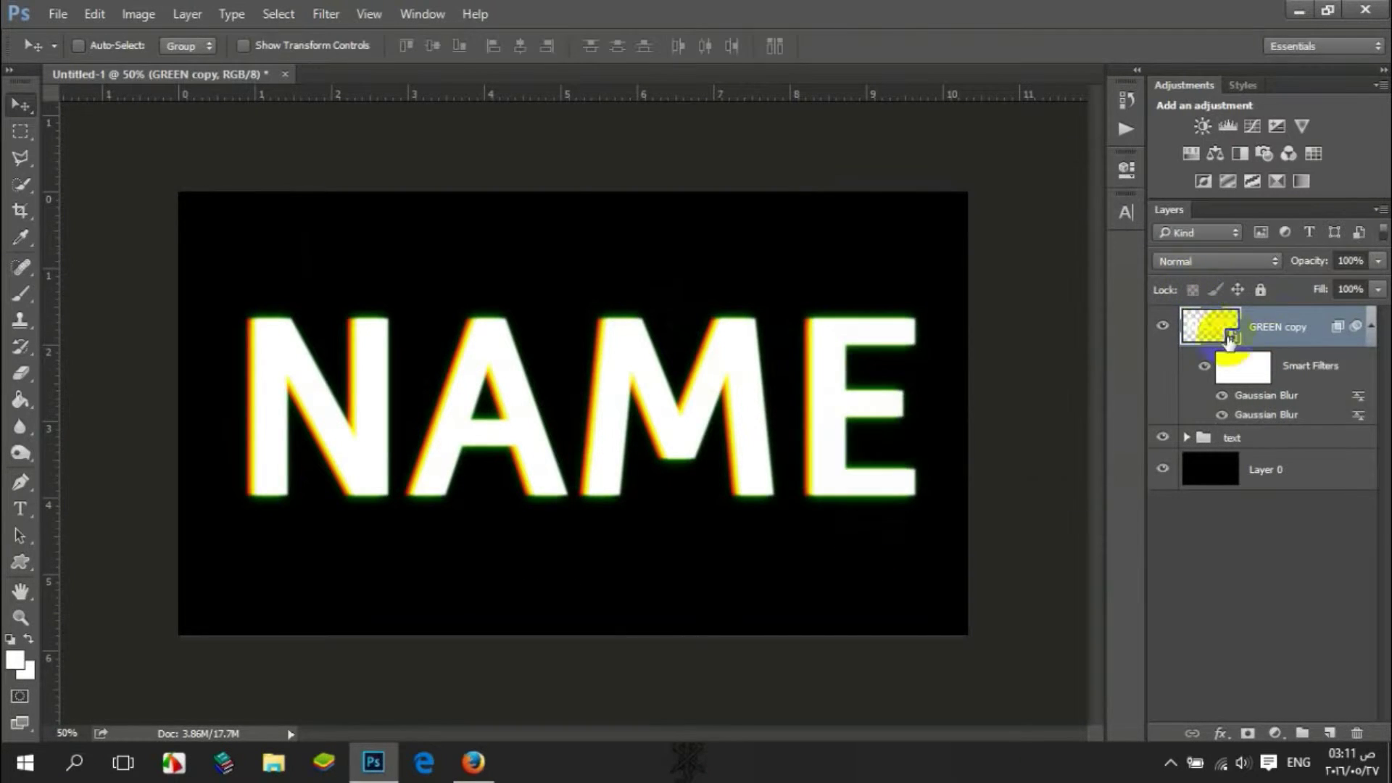
# Duplicate the GREEN copy layer and apply a 30-pixel Gaussian Blur to the duplicate.
pyautogui.moveTo(1329, 503); pyautogui.dragTo(1330, 733)
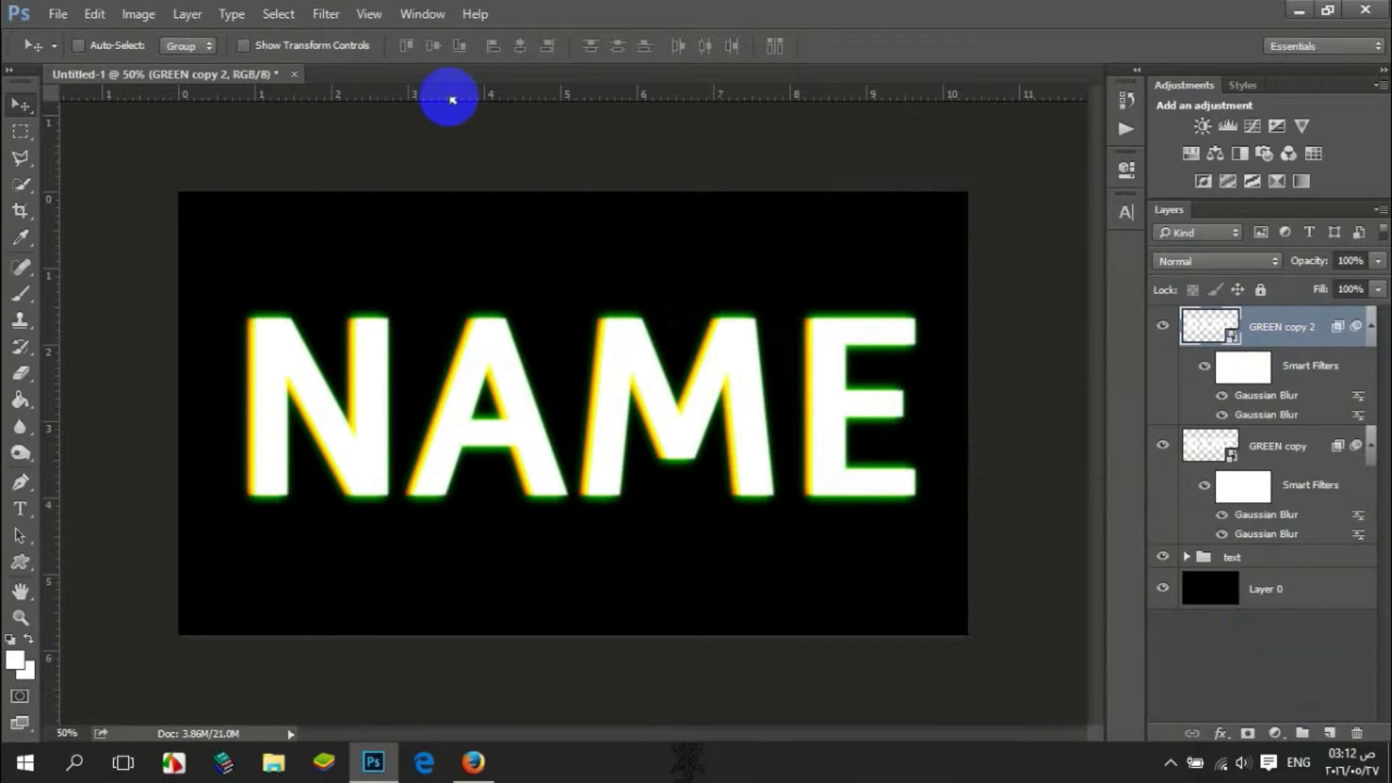
pyautogui.click(328, 14)
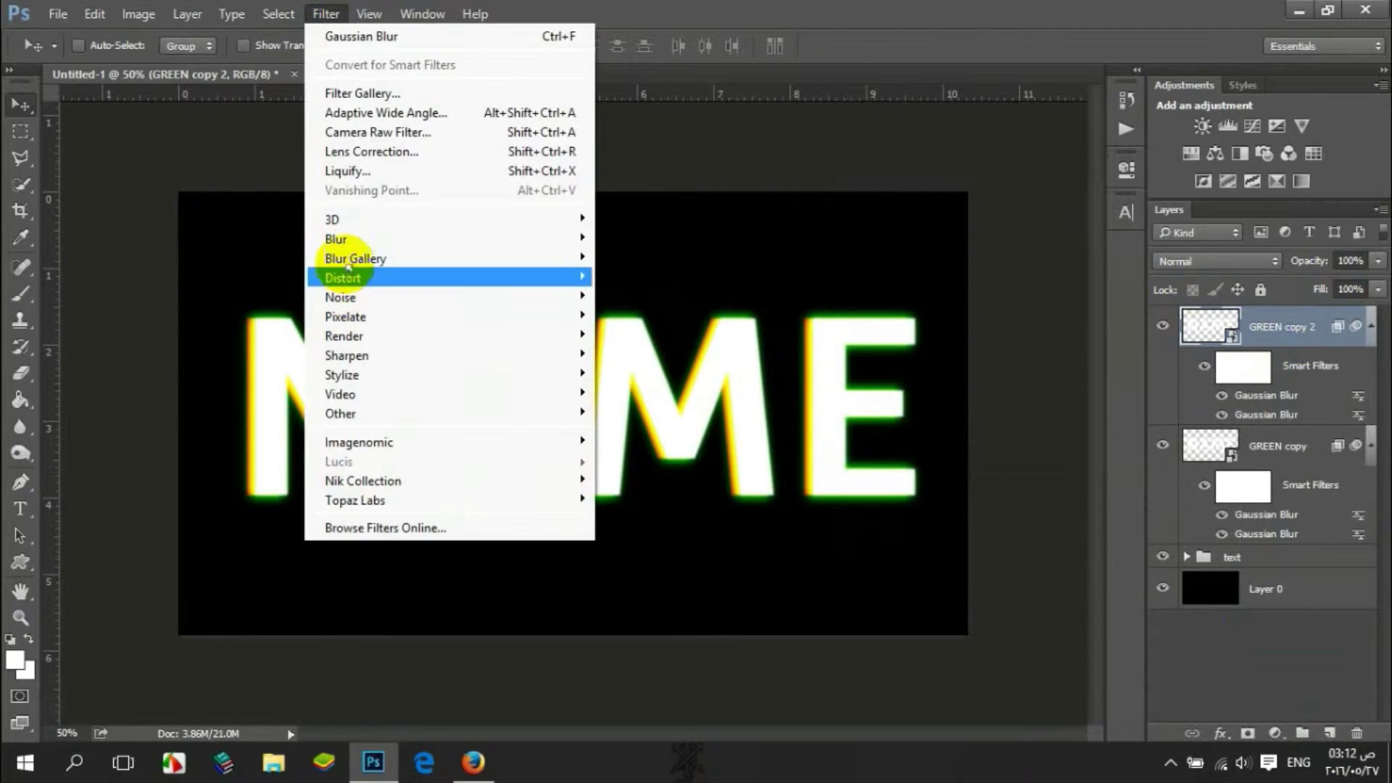
pyautogui.moveTo(362, 259)
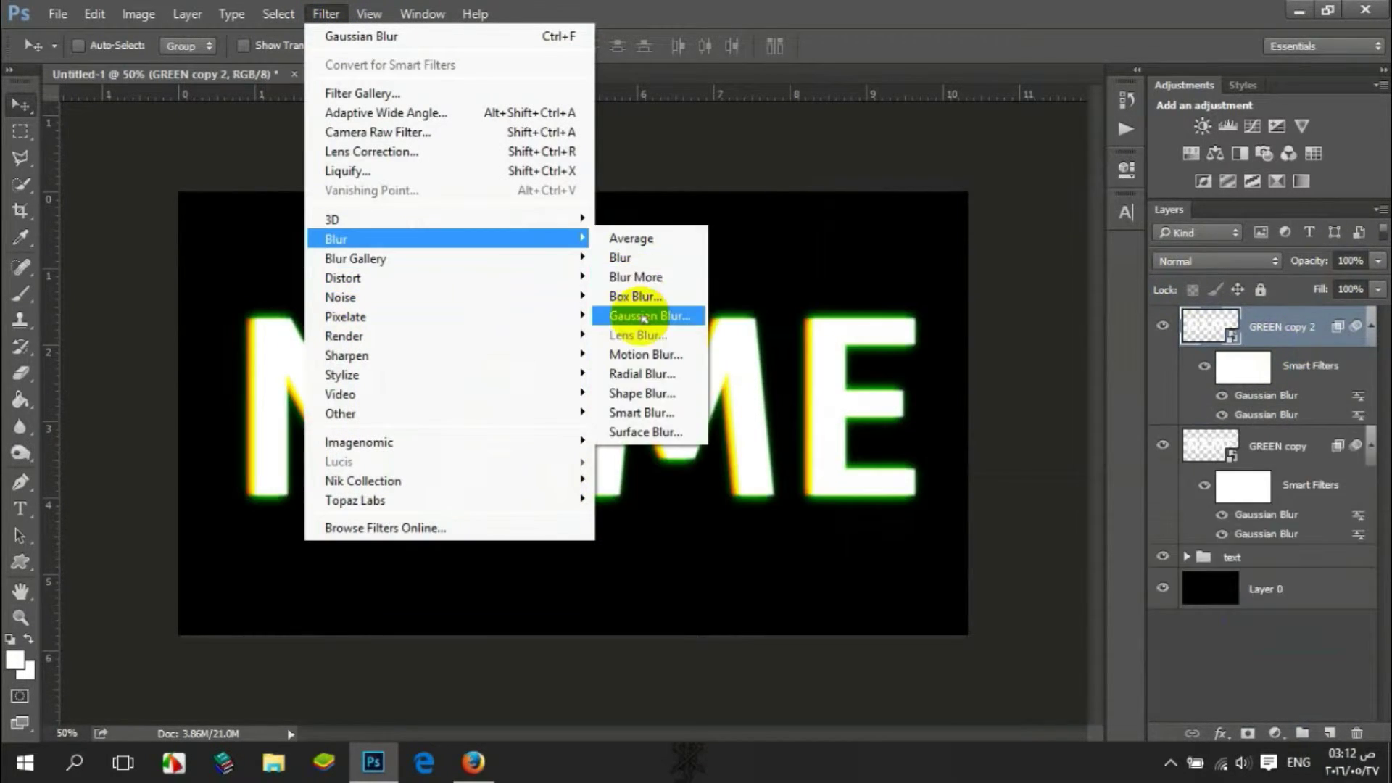
pyautogui.click(641, 317)
pyautogui.write('30')
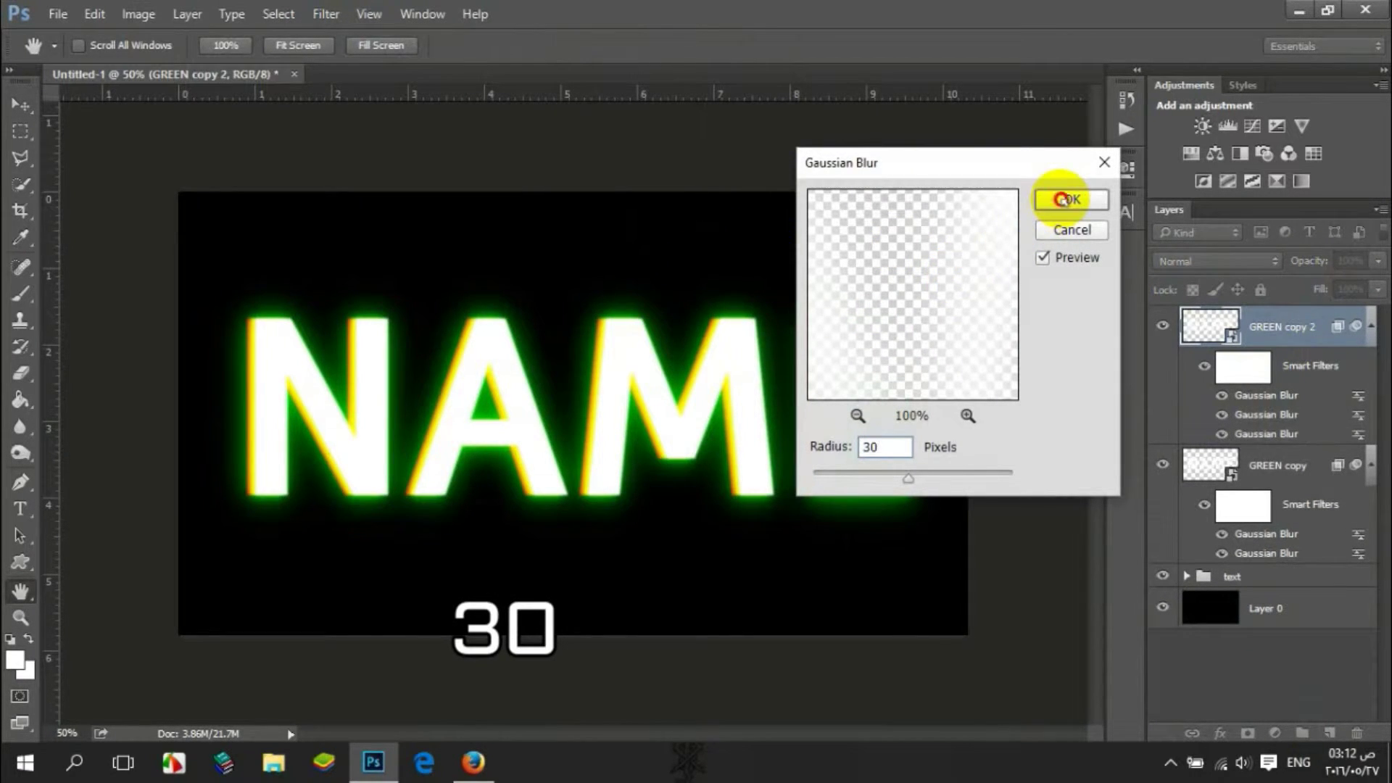
pyautogui.click(1062, 199)
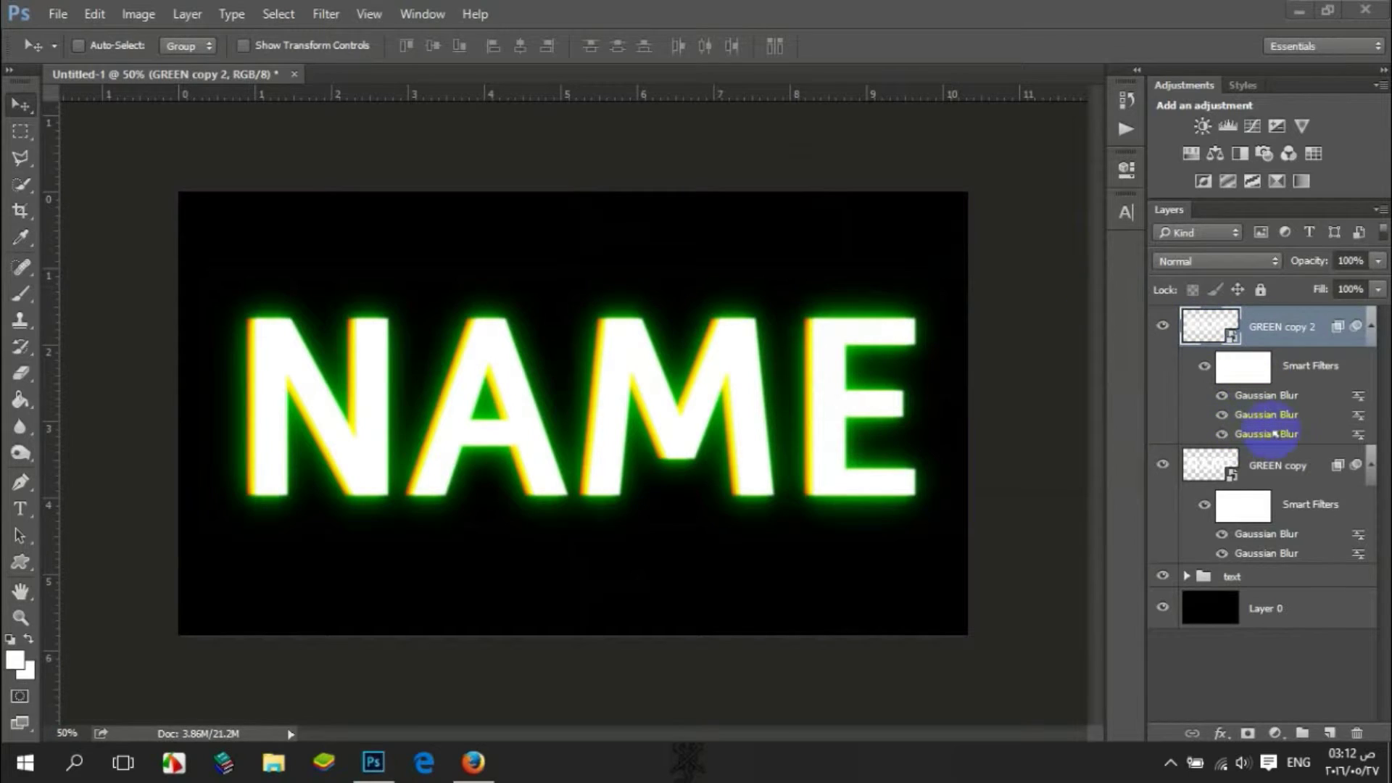
# Group the GREEN copy and GREEN copy 2 layers and name the group glows.
pyautogui.press('ctrl')
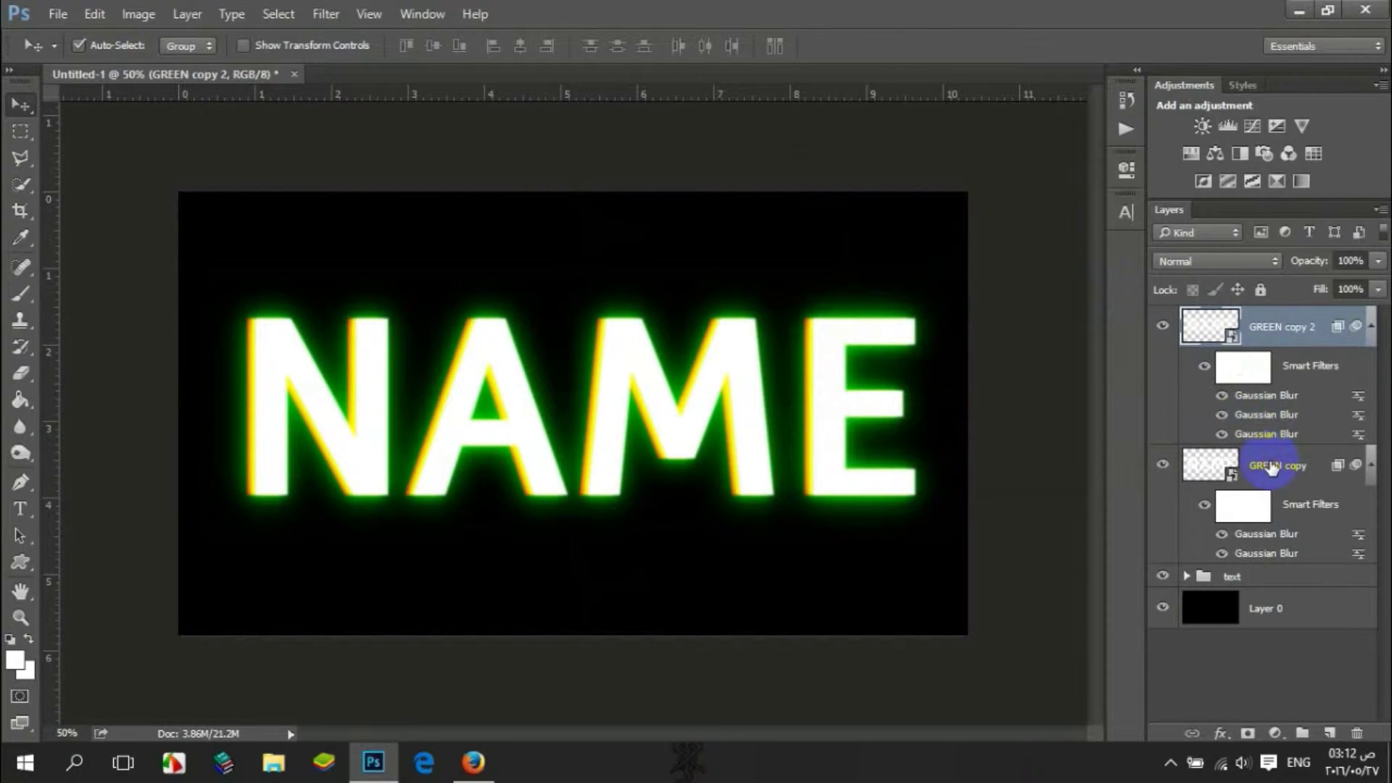
pyautogui.keyDown('ctrl'); pyautogui.click(1272, 468); pyautogui.keyUp('ctrl')
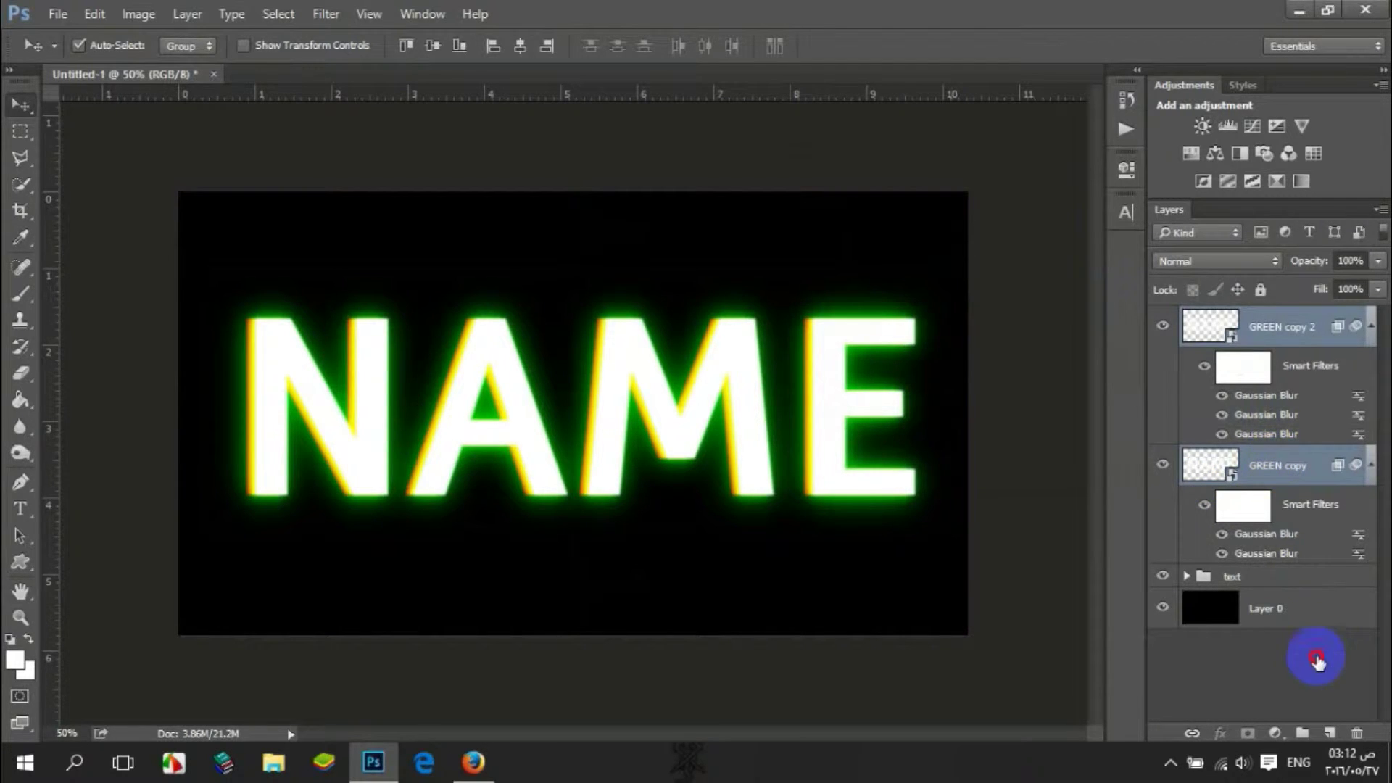
pyautogui.hotkey('ctrl', 'g')
pyautogui.click(1247, 325)
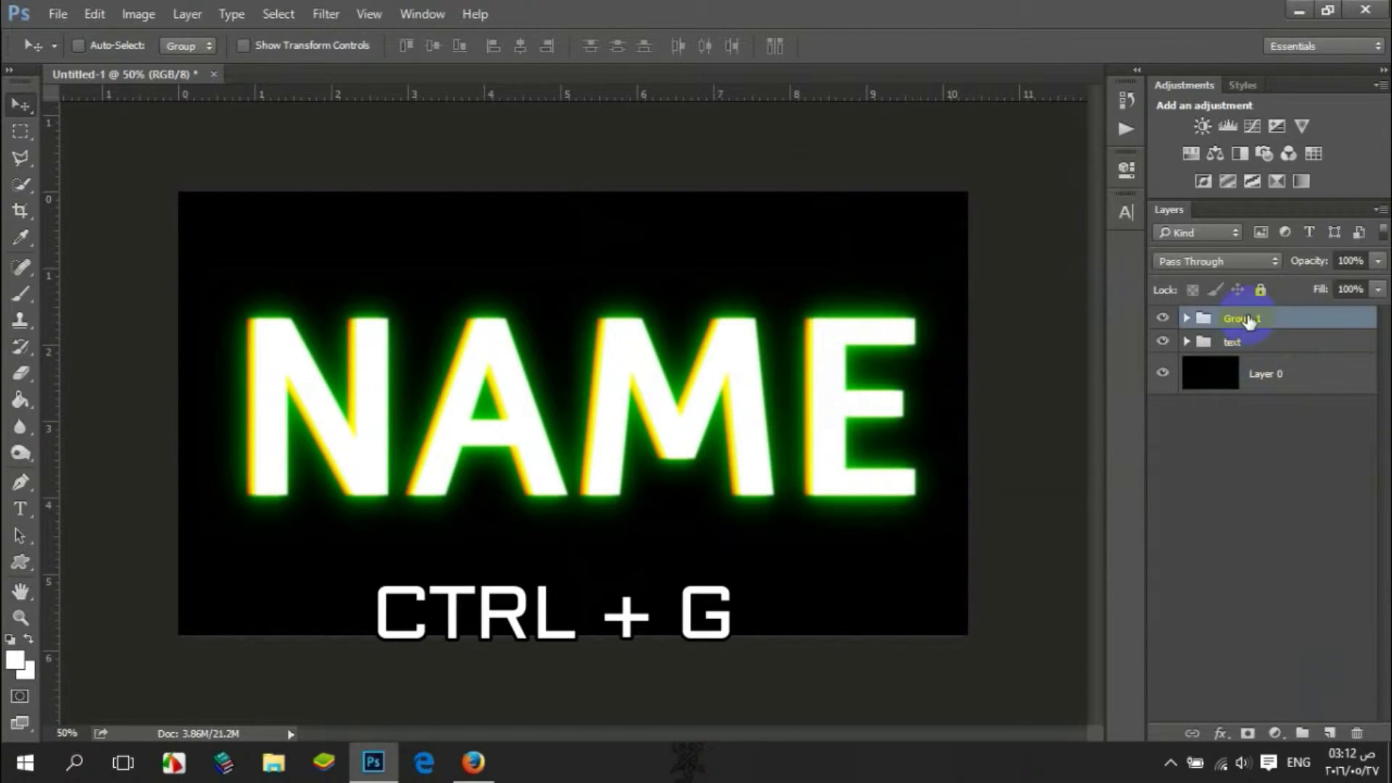
pyautogui.doubleClick(1242, 318)
pyautogui.write('glows')
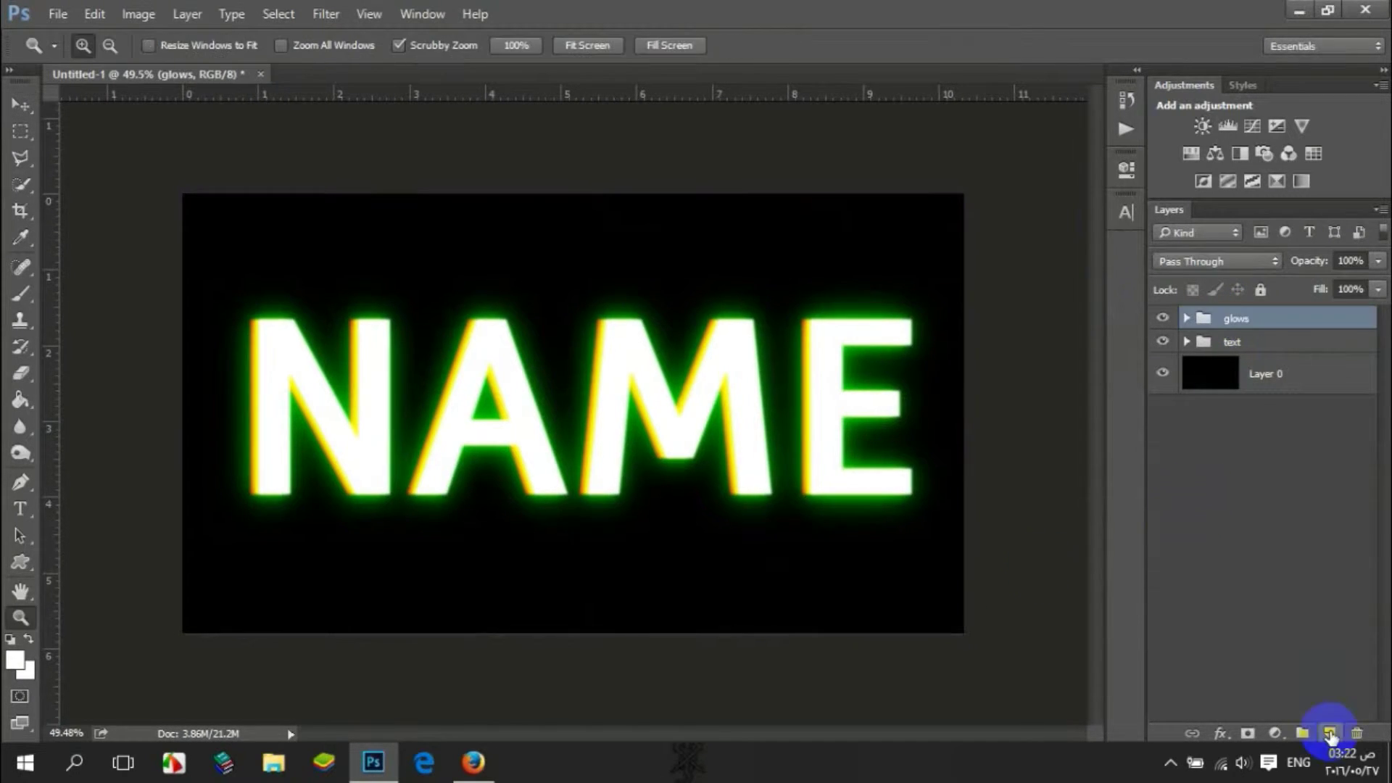
# Add a white-filled layer above the glows group and give it a horizontal-line Pattern Overlay at 202% scale.
pyautogui.click(1330, 733)
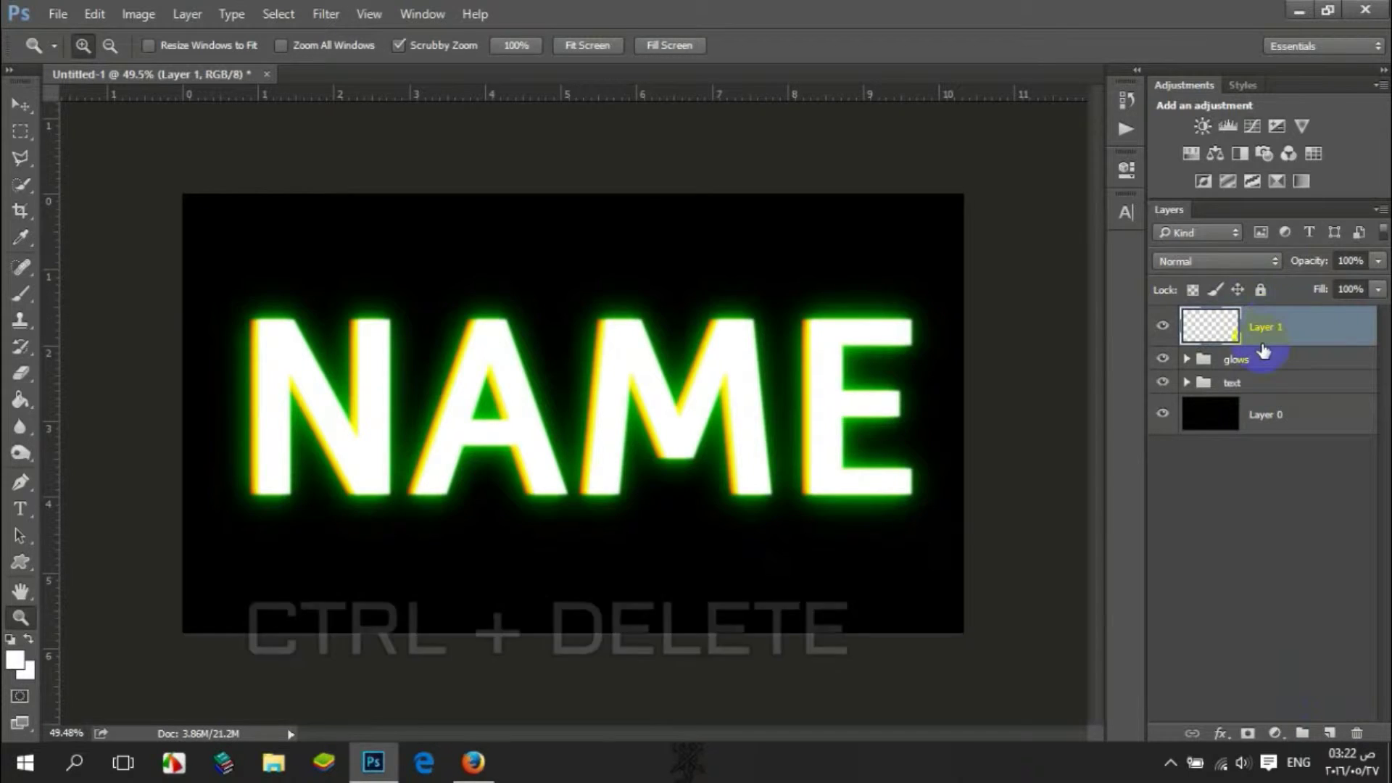
pyautogui.hotkey('ctrl', 'Delete')
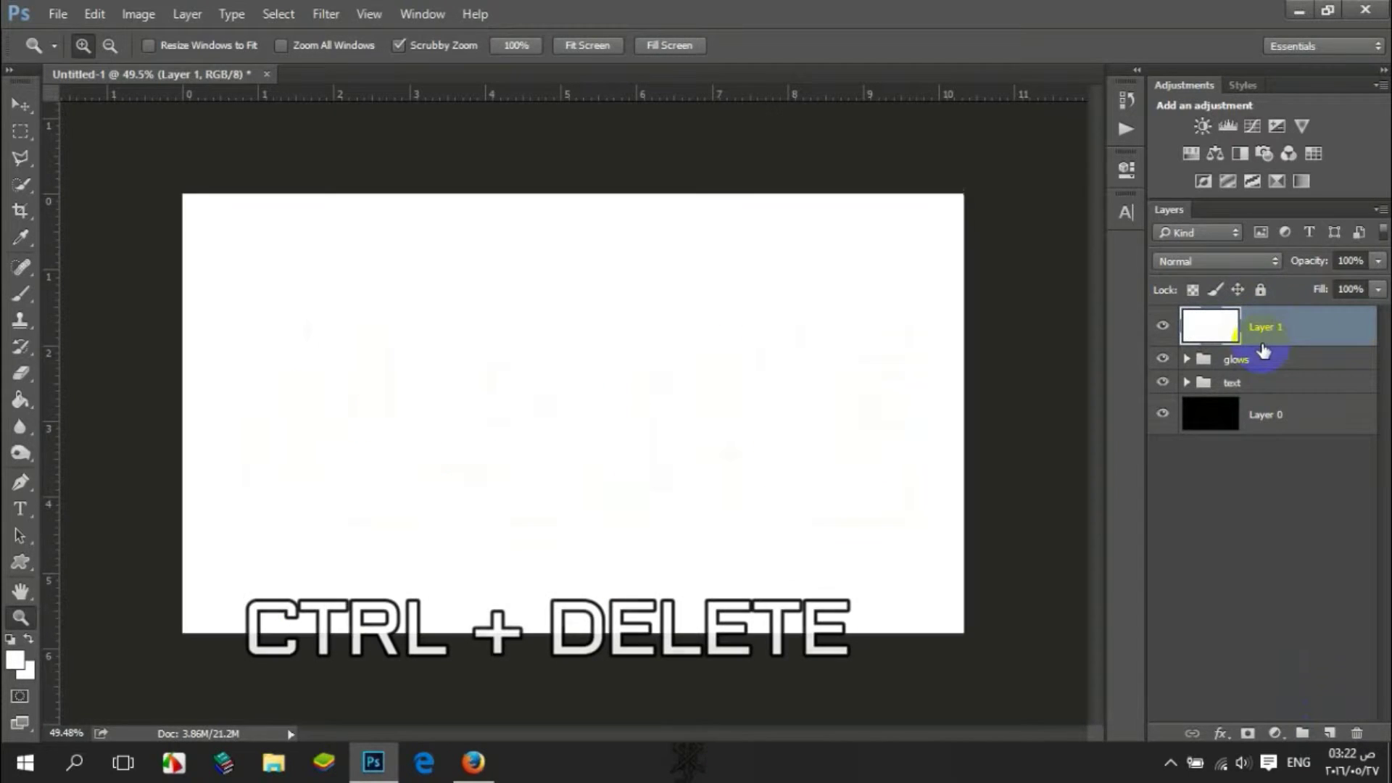
pyautogui.doubleClick(1330, 328)
pyautogui.click(629, 406)
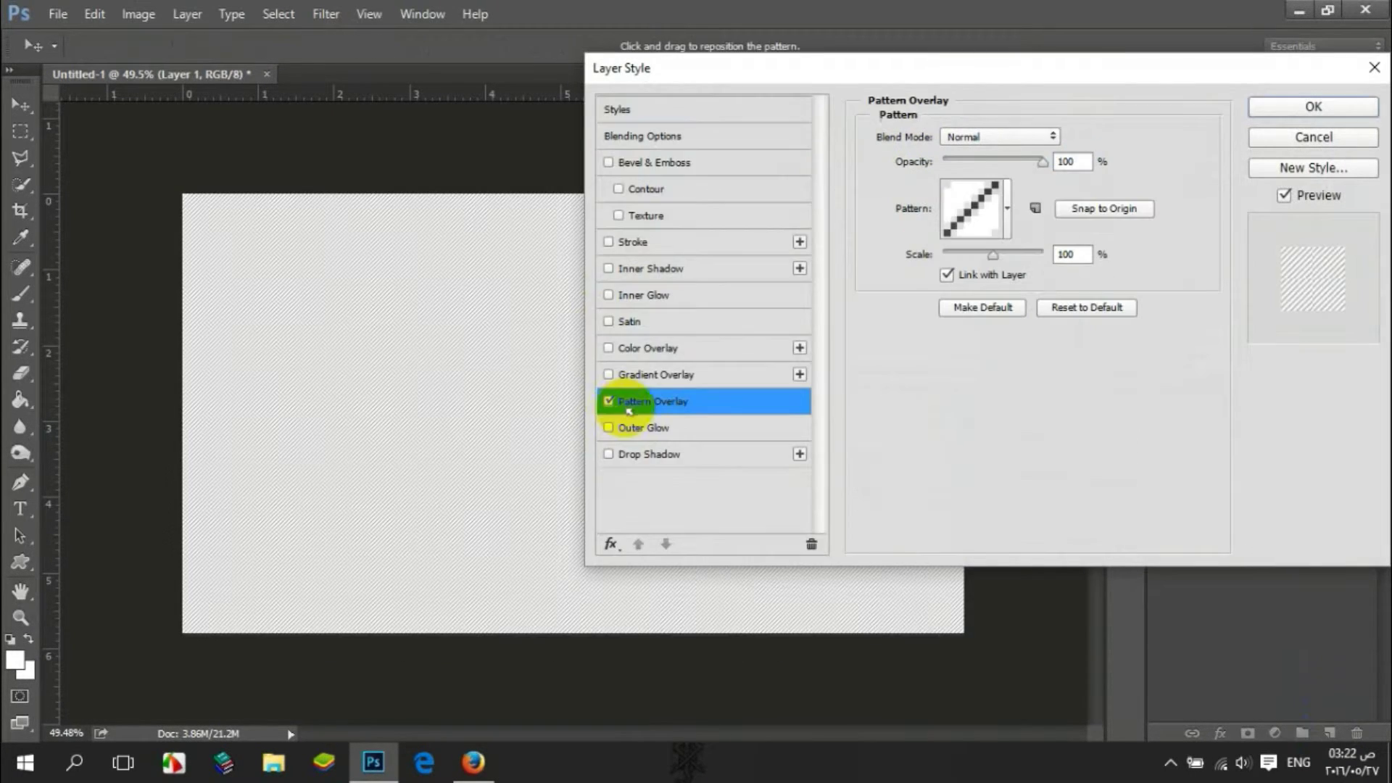
pyautogui.click(1004, 211)
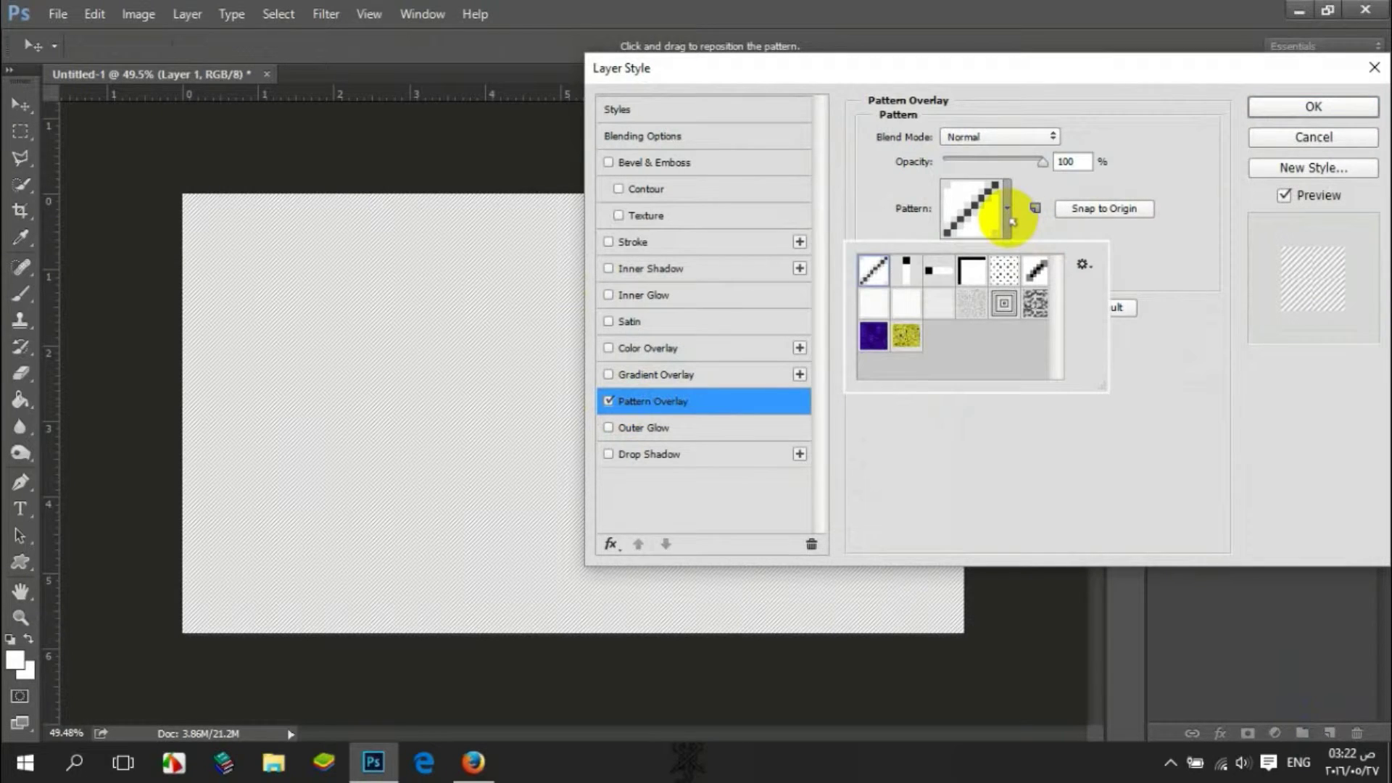
pyautogui.click(902, 273)
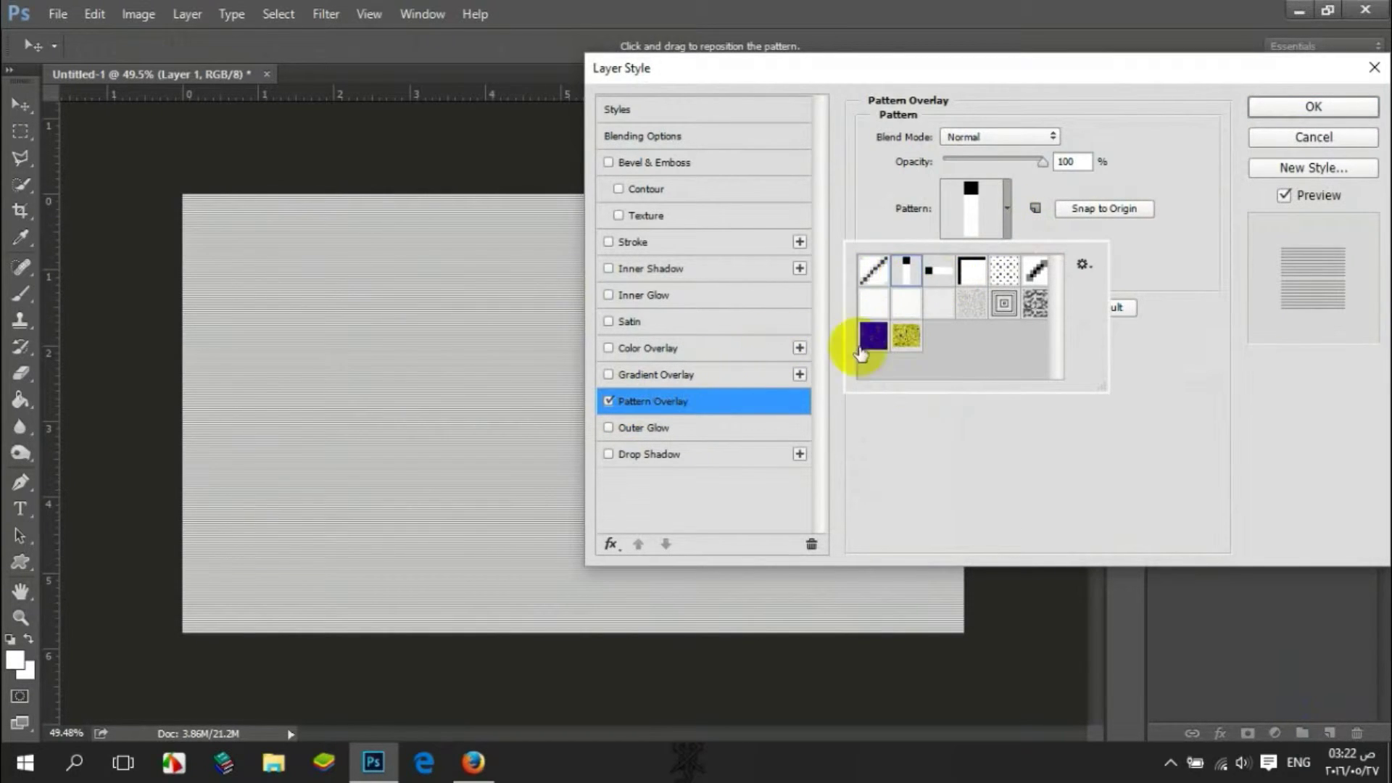
pyautogui.click(959, 407)
pyautogui.moveTo(992, 254); pyautogui.dragTo(1007, 257)
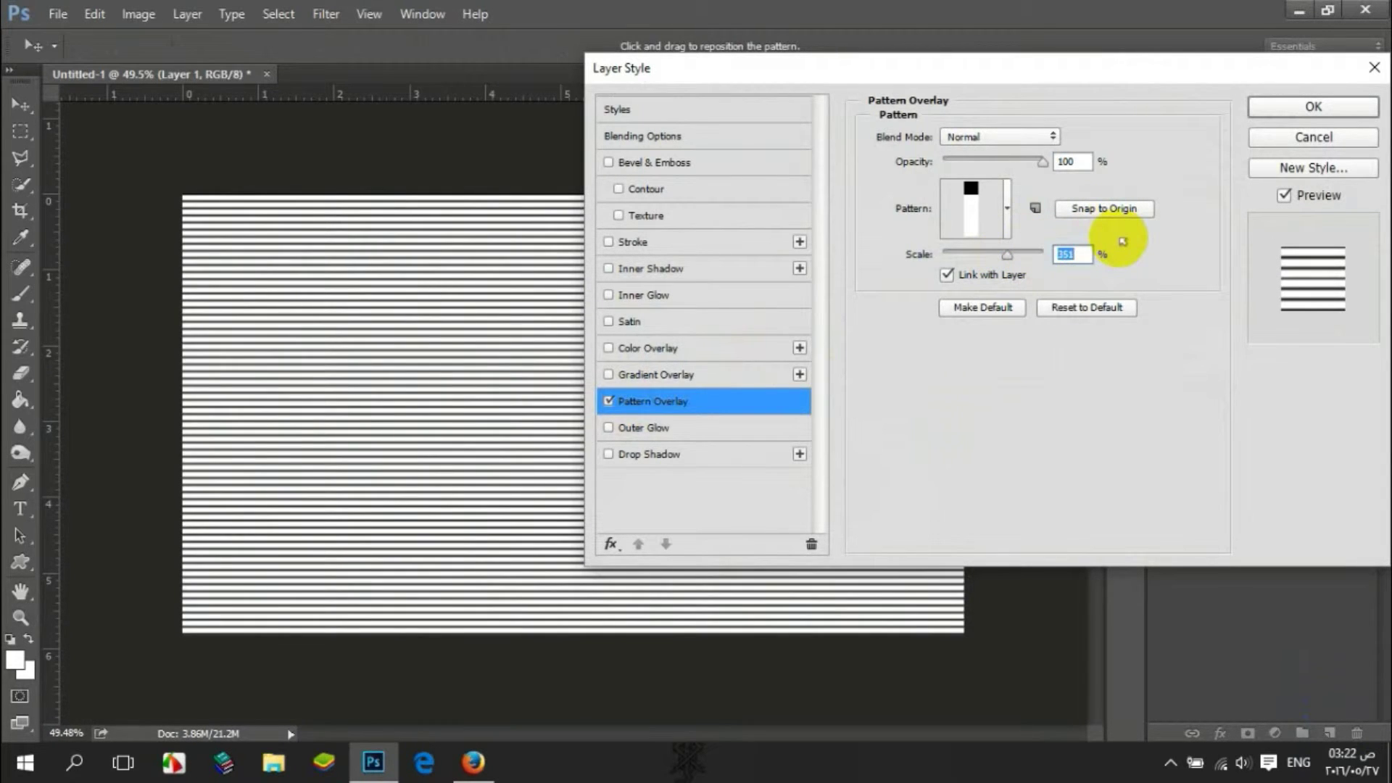
pyautogui.write('202')
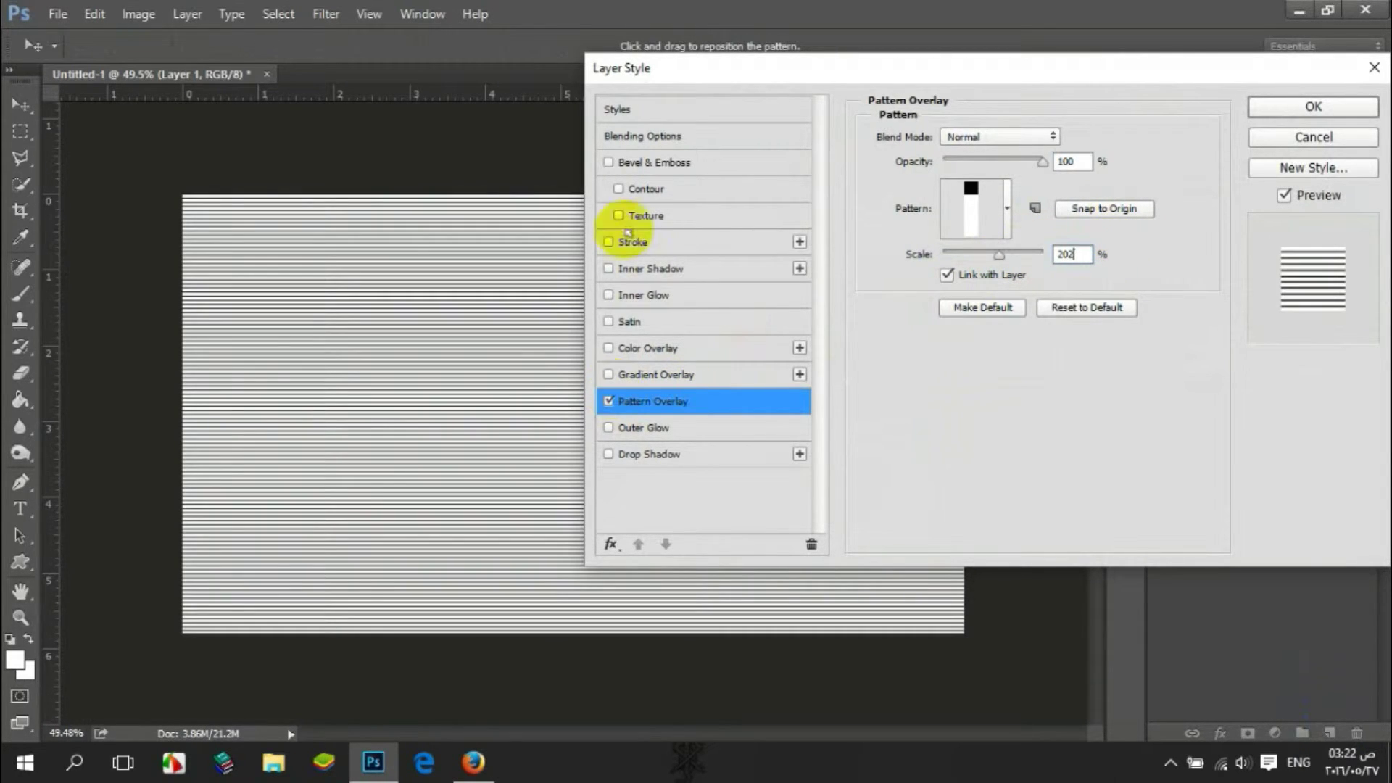
pyautogui.click(1297, 111)
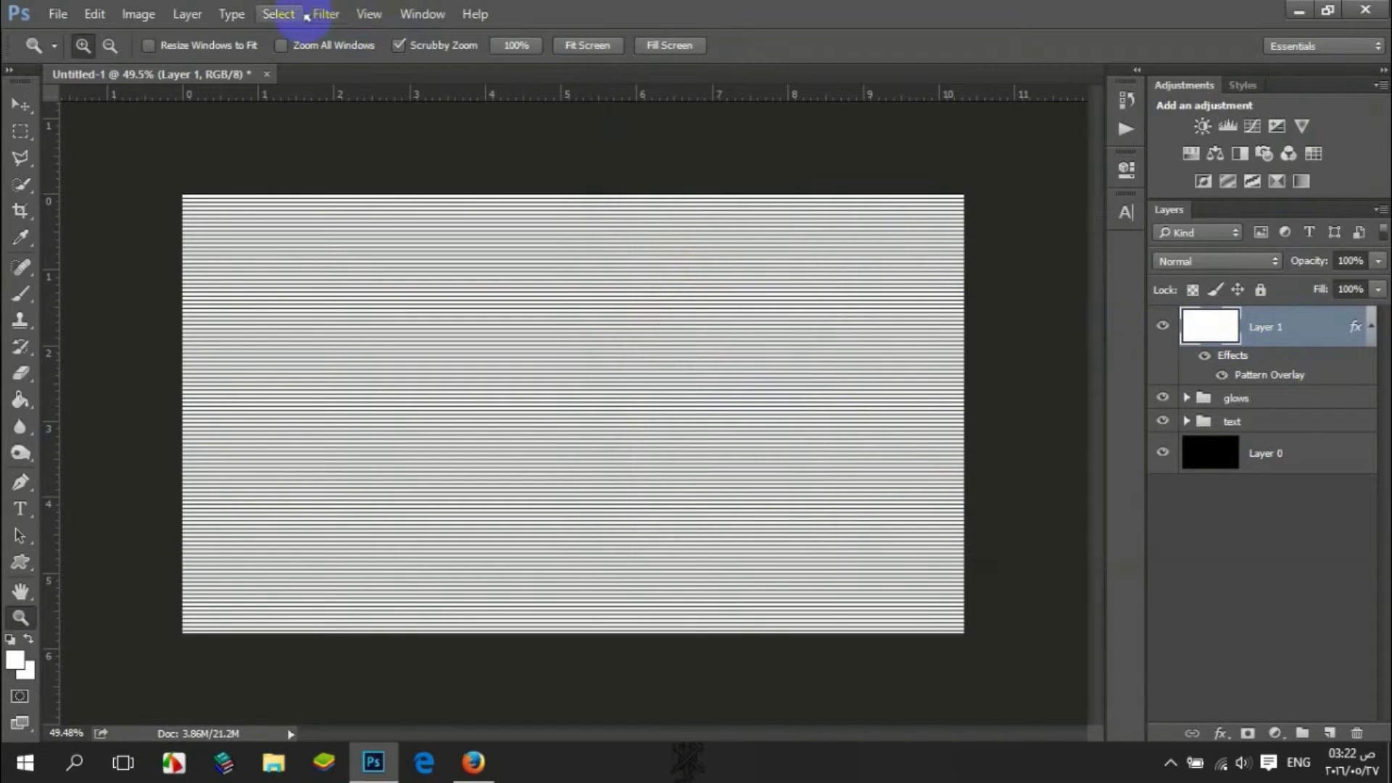
# Scale the striped layer to 50% height with Free Transform and move it onto the lower half of the canvas.
pyautogui.click(264, 221)
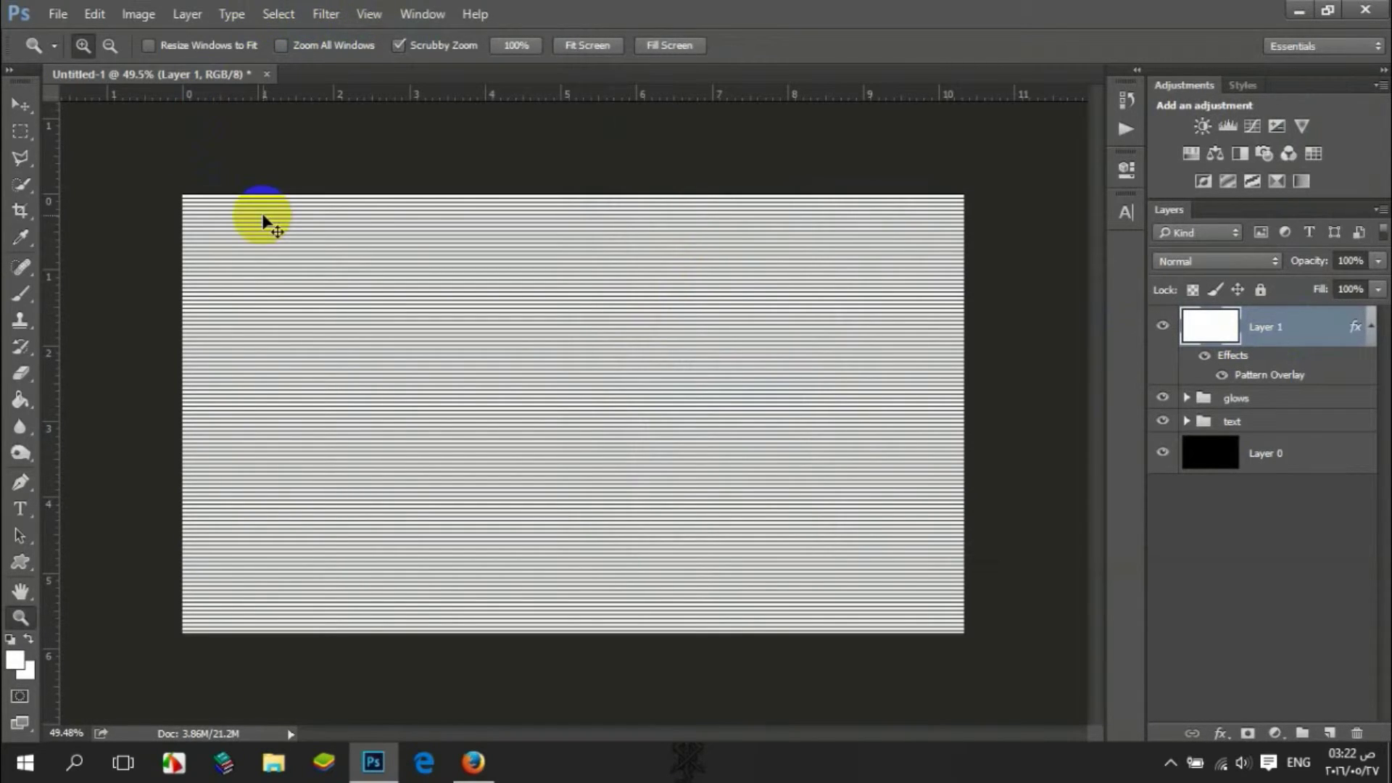
pyautogui.hotkey('ctrl', 't')
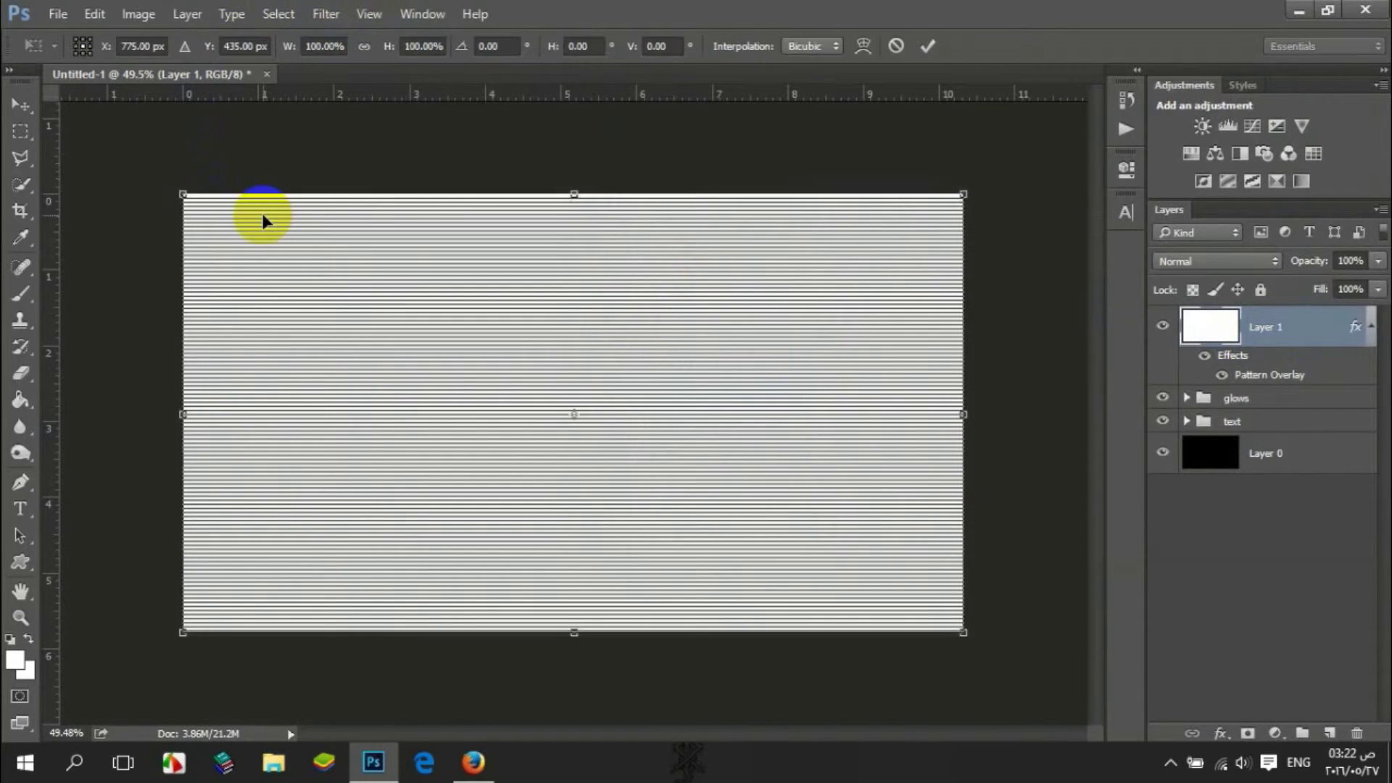
pyautogui.click(438, 47)
pyautogui.write('50')
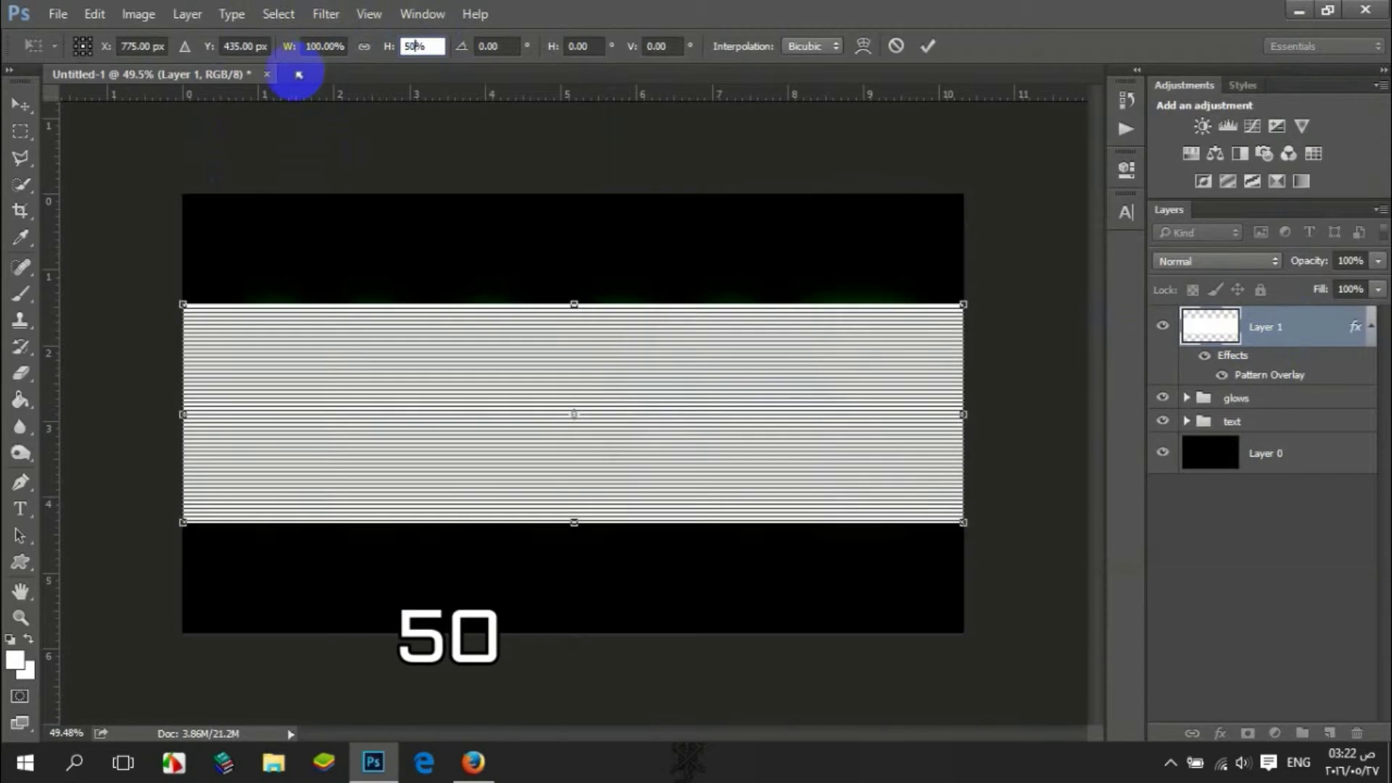
pyautogui.moveTo(370, 324); pyautogui.dragTo(395, 465)
pyautogui.press('Return')
pyautogui.press('z')
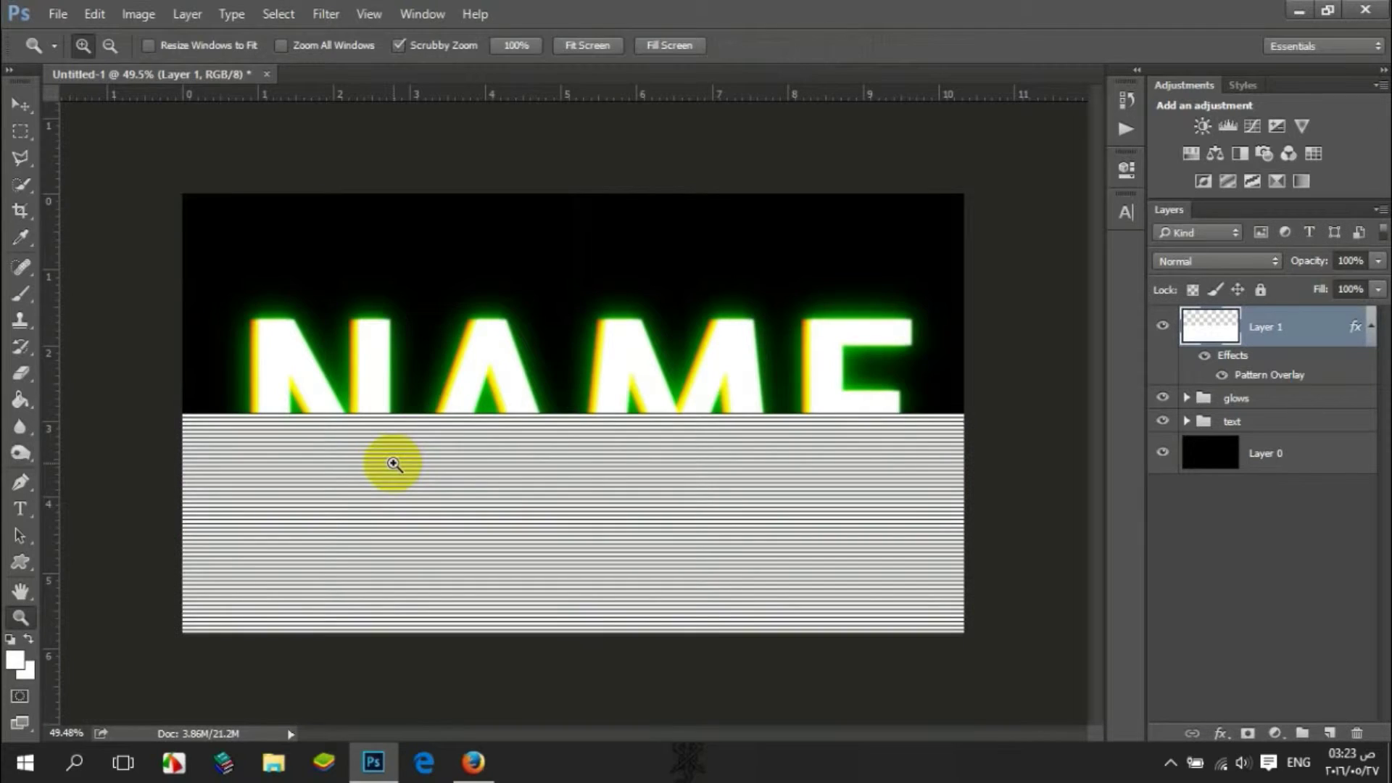
# Turn on snapping and duplicate the striped layer.
pyautogui.click(369, 15)
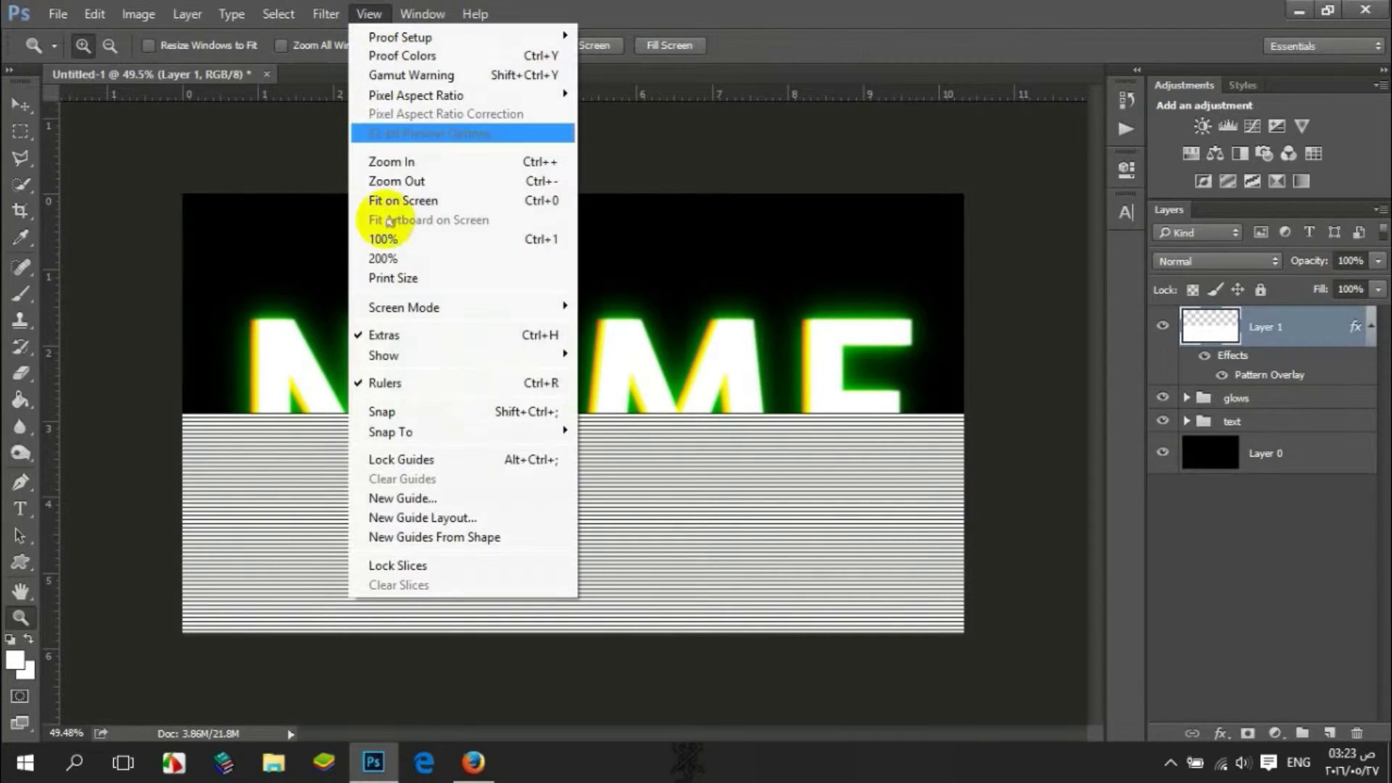
pyautogui.click(377, 405)
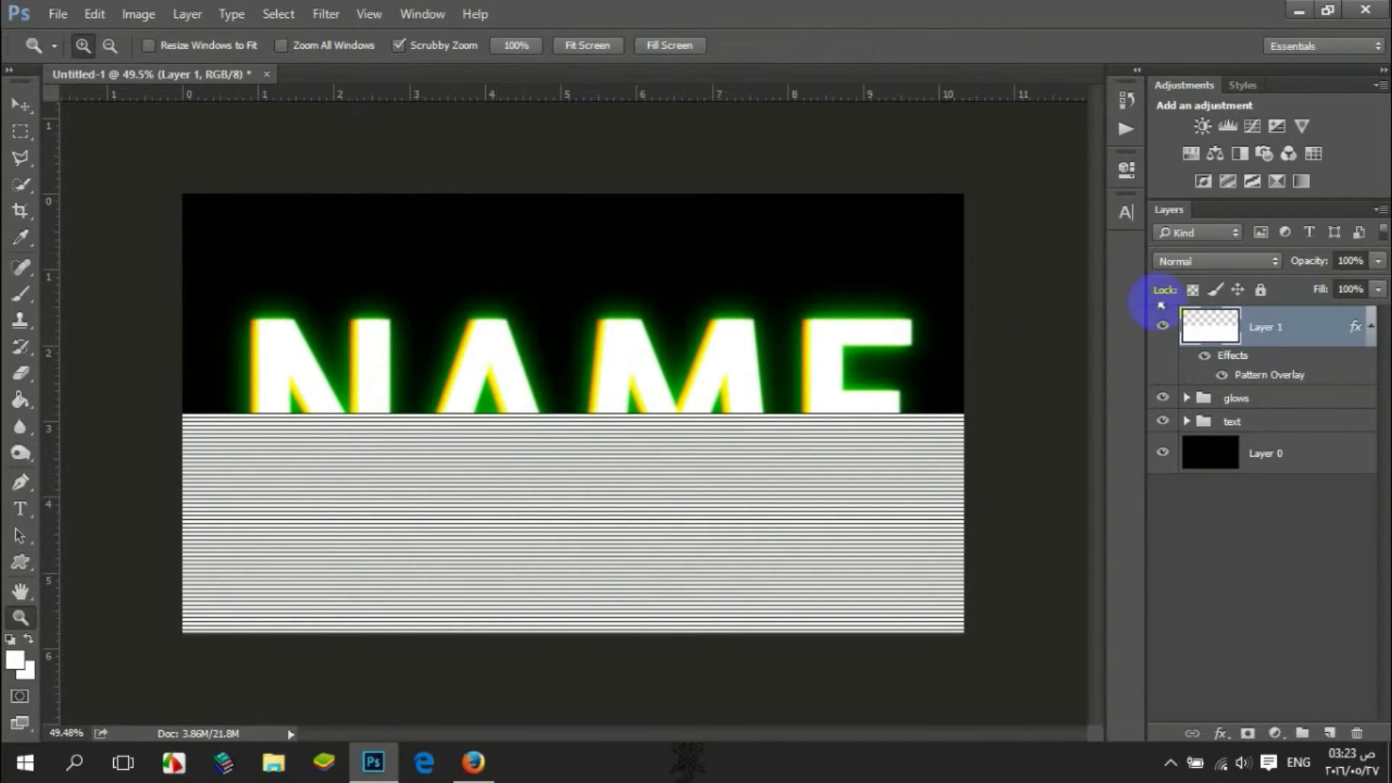
pyautogui.hotkey('ctrl', 'j')
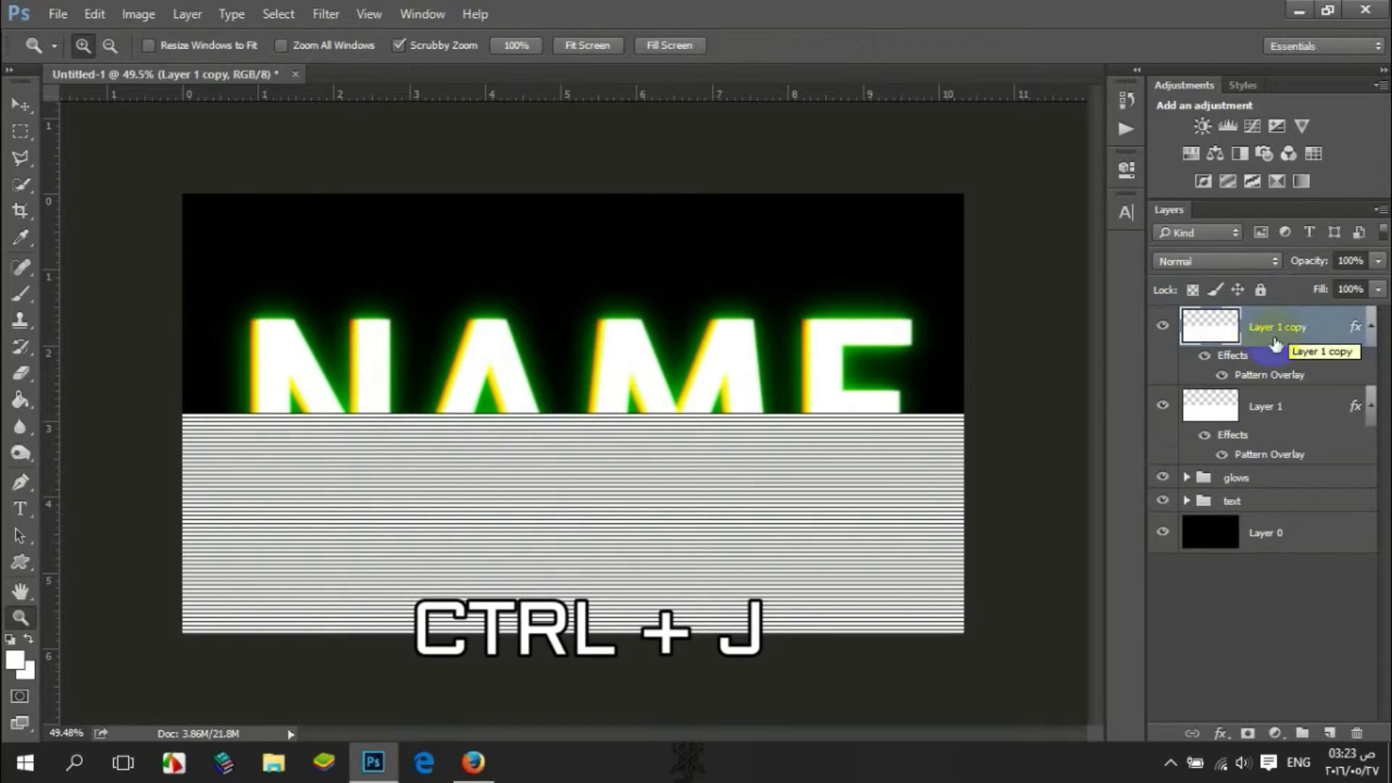
# Move the duplicated striped layer onto the upper half of the canvas and merge it with the striped layer below.
pyautogui.click(20, 105)
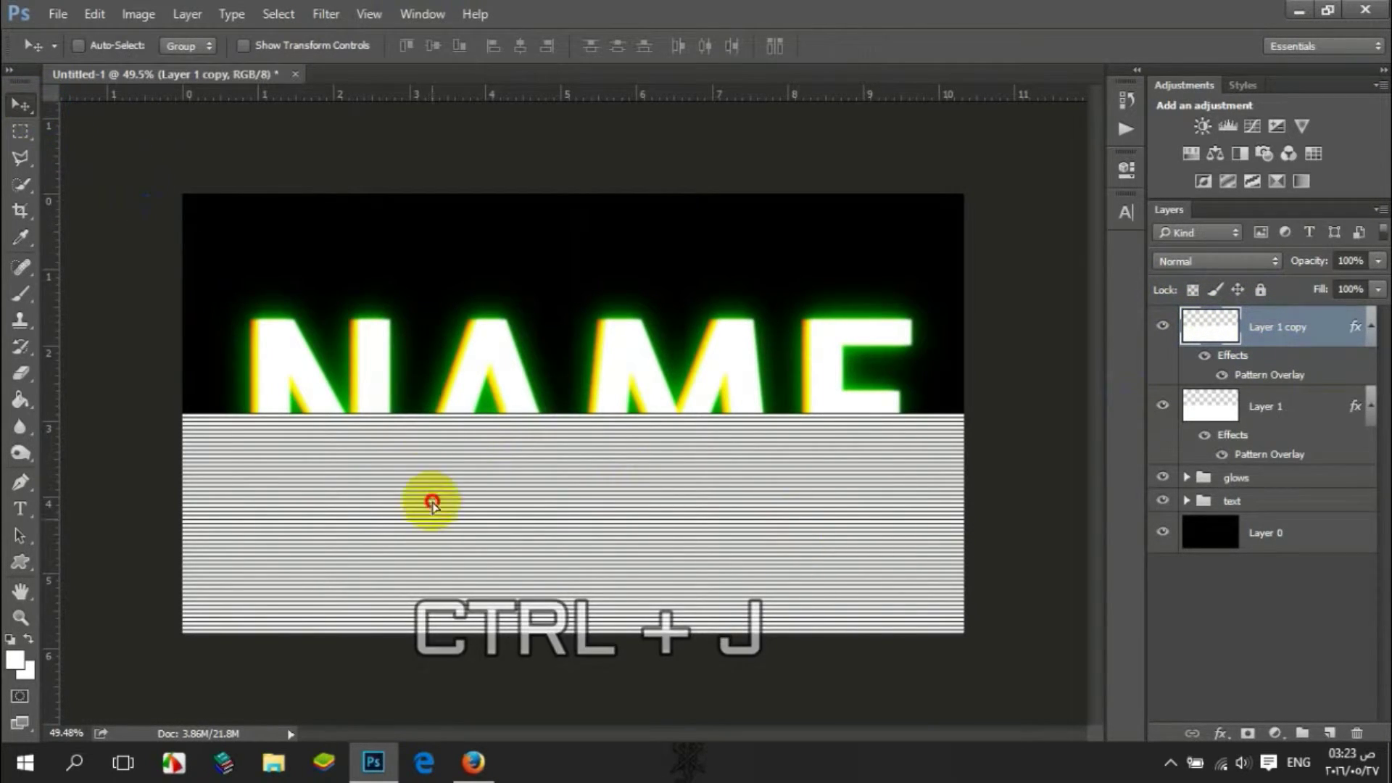
pyautogui.moveTo(429, 497); pyautogui.dragTo(427, 306)
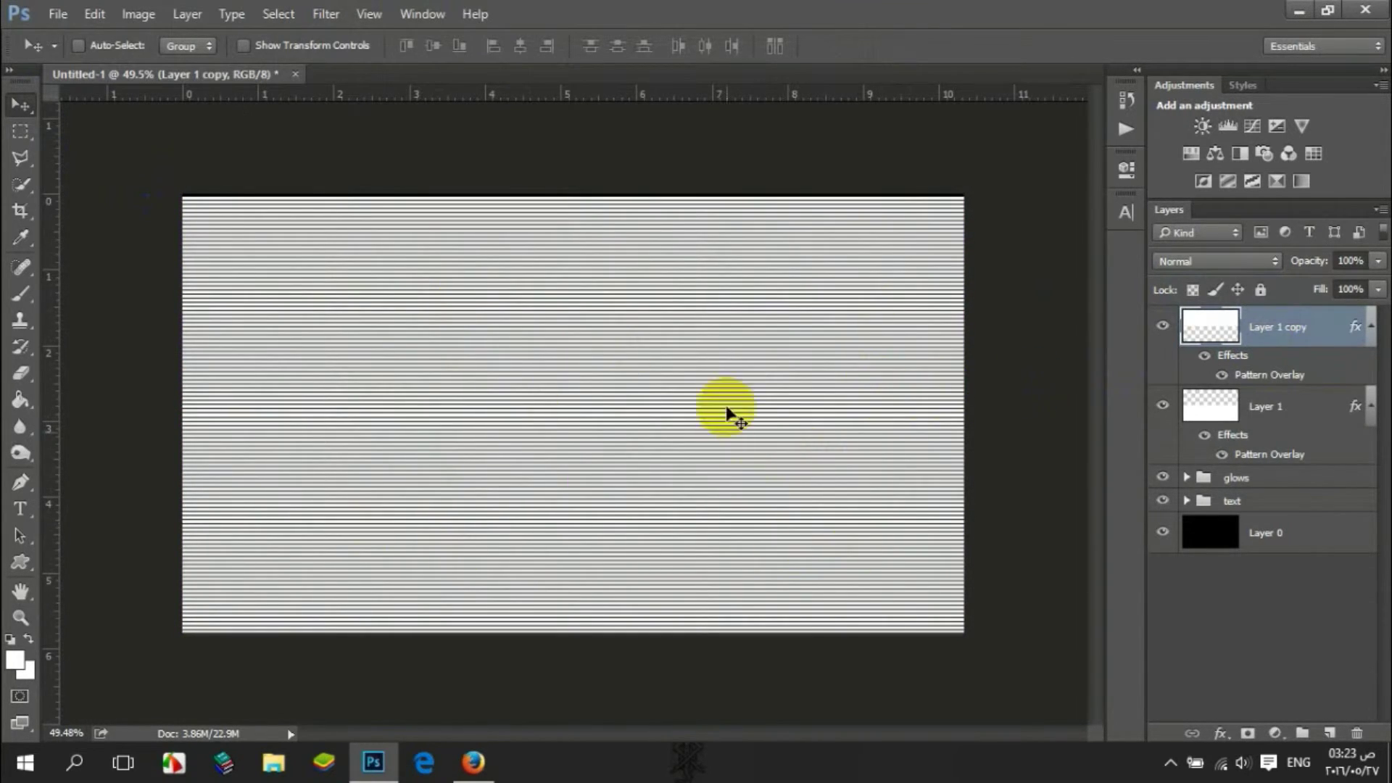
pyautogui.press('ctrl')
pyautogui.hotkey('ctrl', 'e')
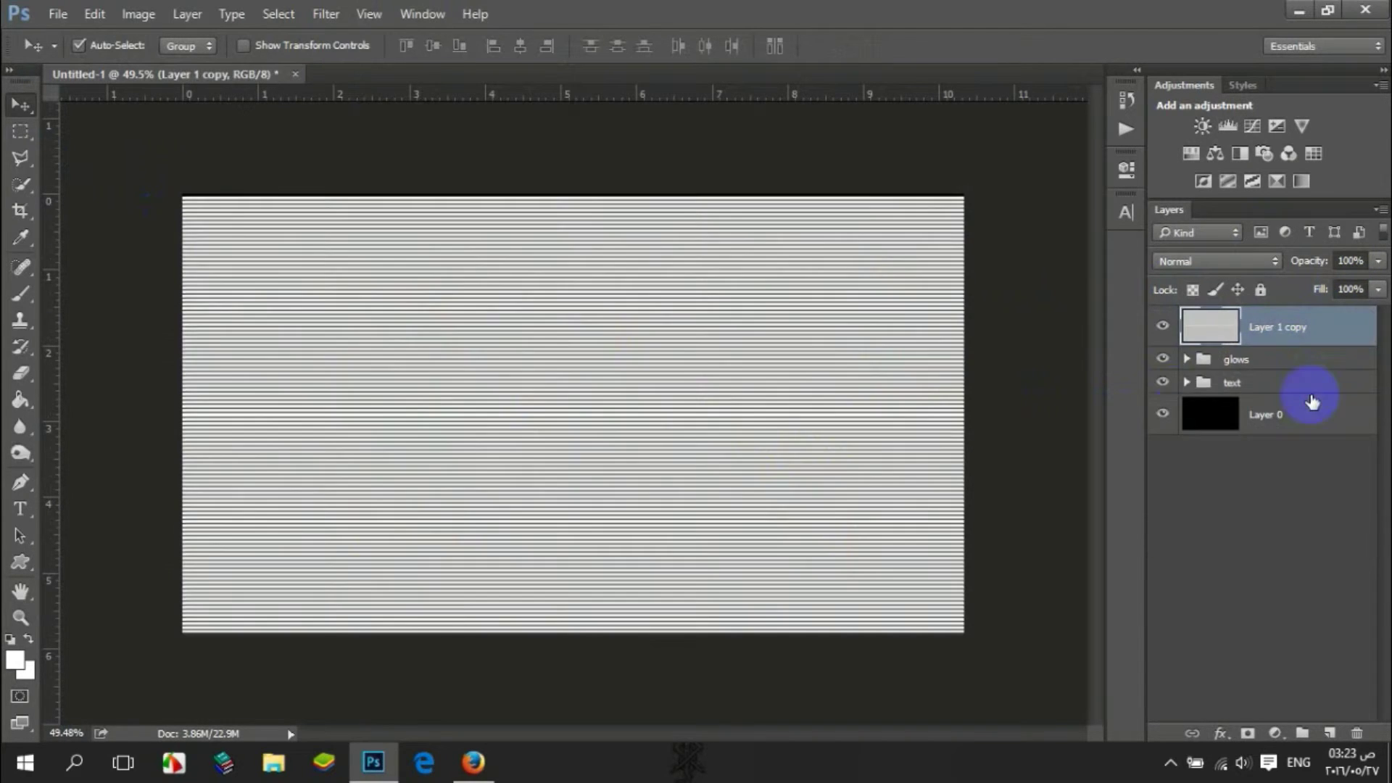
# Set the merged striped layer's blend mode to Soft Light and shift the layer slightly downward.
pyautogui.click(1160, 261)
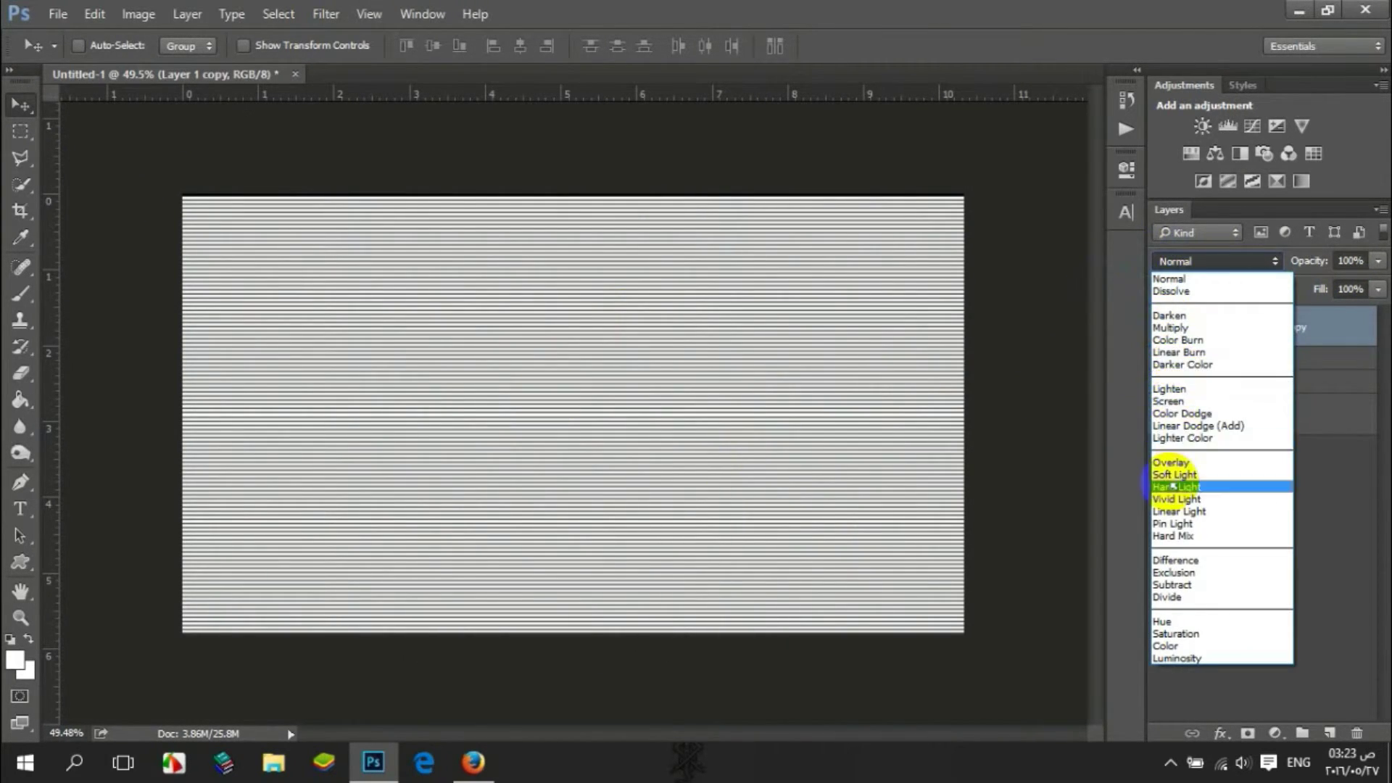
pyautogui.click(1175, 475)
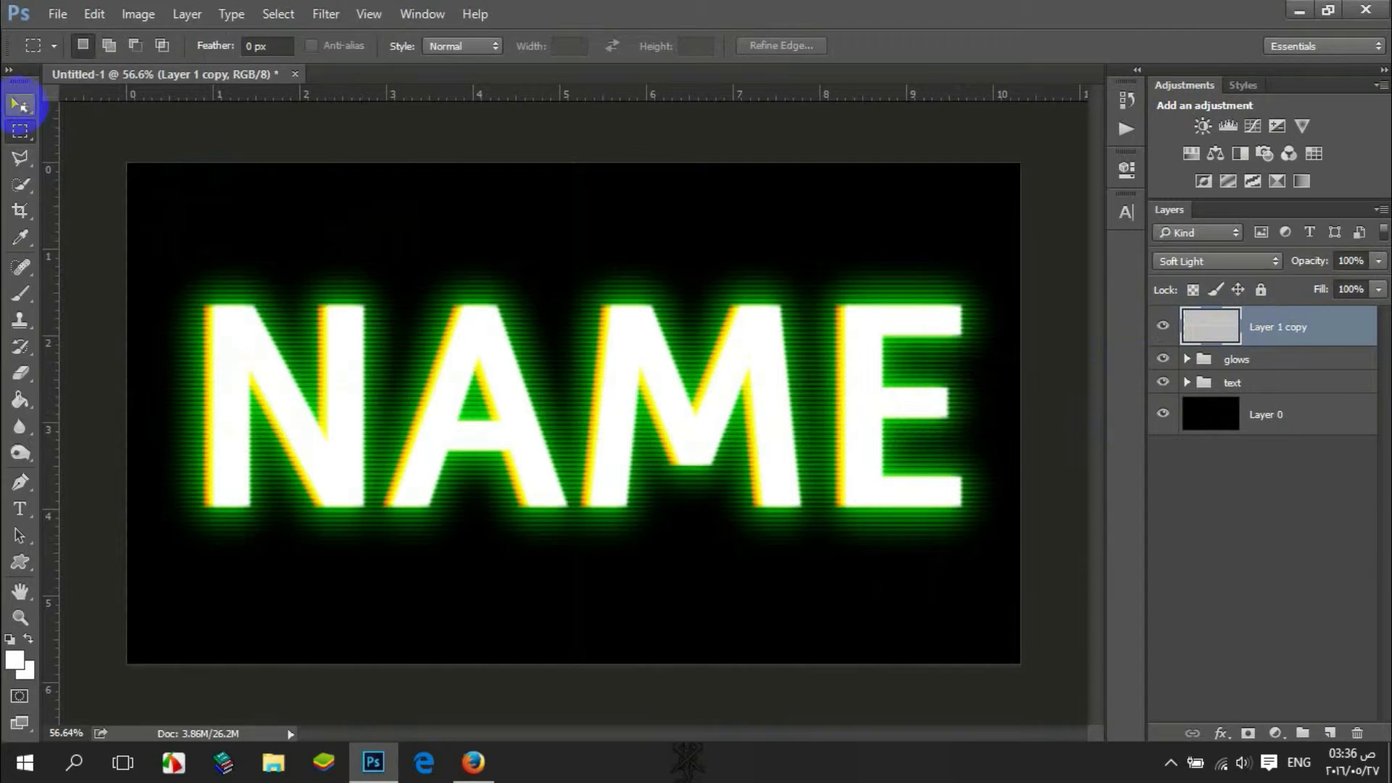
pyautogui.click(20, 105)
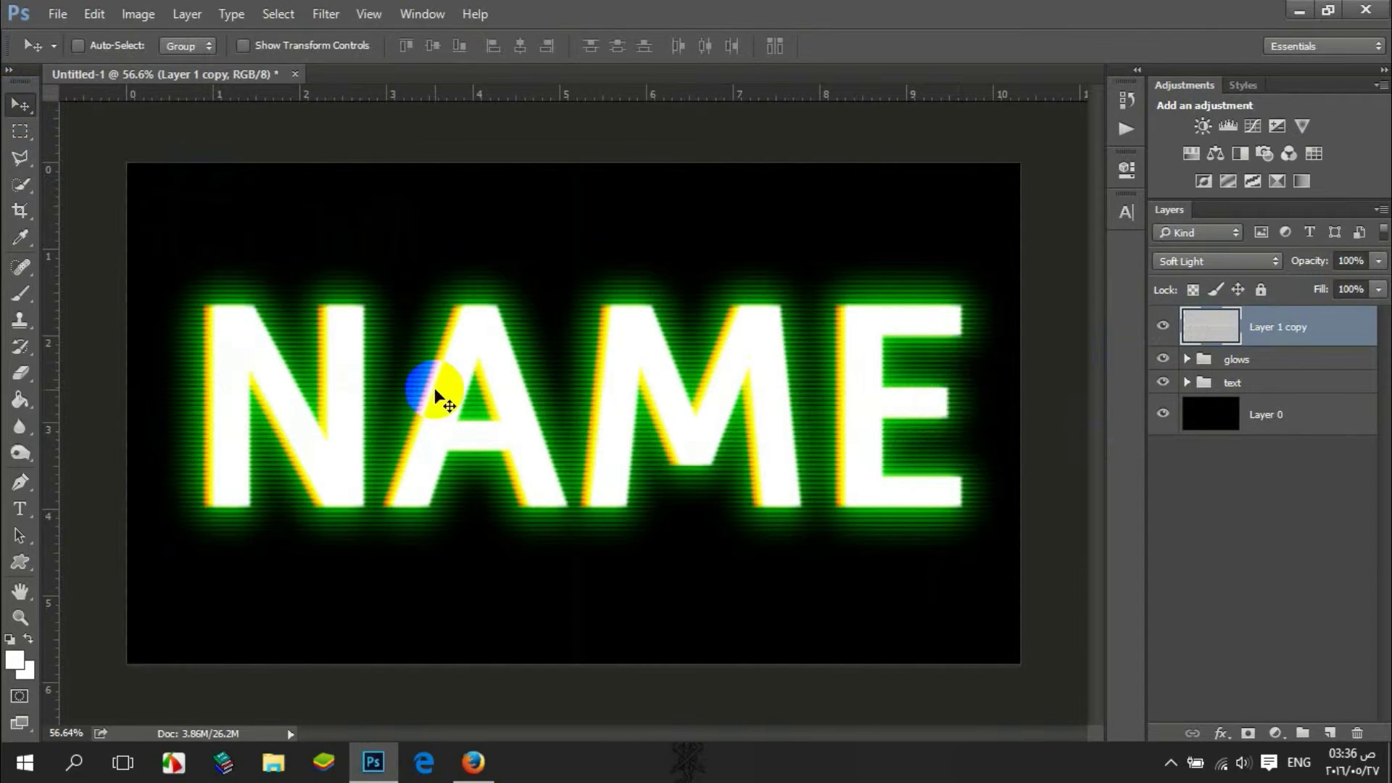
pyautogui.moveTo(435, 389); pyautogui.dragTo(449, 431)
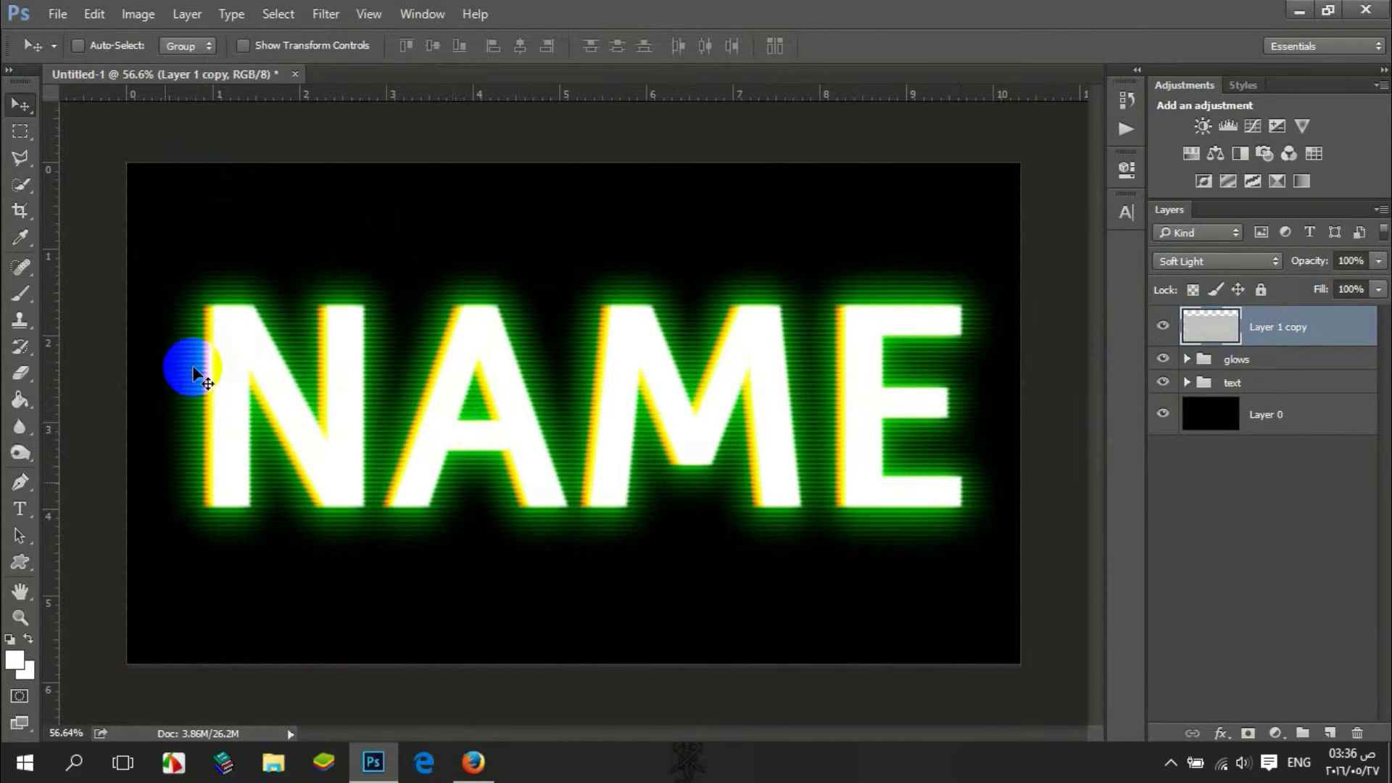
# Duplicate the merged striped layer and set the duplicate to Subtract blending at 25% opacity.
pyautogui.keyDown('ctrl'); pyautogui.click(1312, 327); pyautogui.keyUp('ctrl')
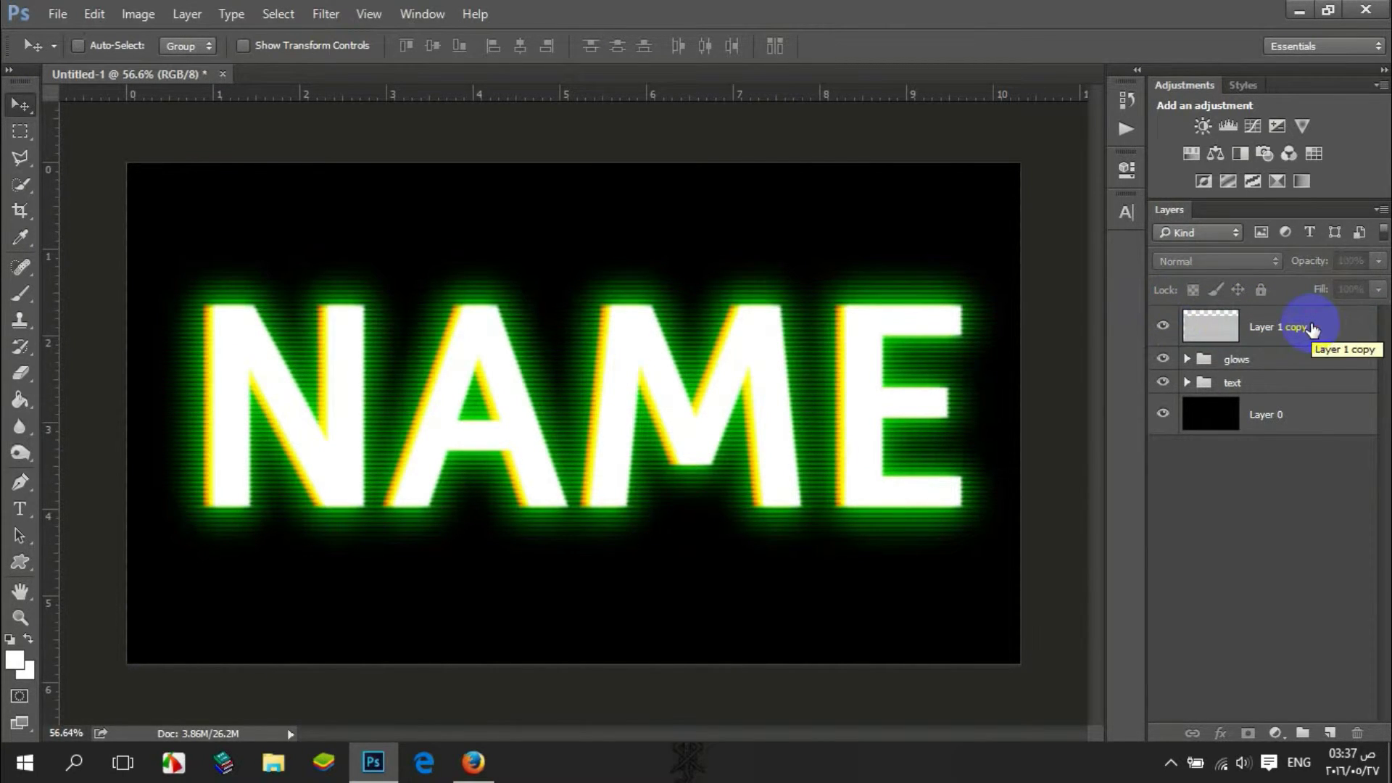
pyautogui.click(1313, 332)
pyautogui.hotkey('ctrl', 'j')
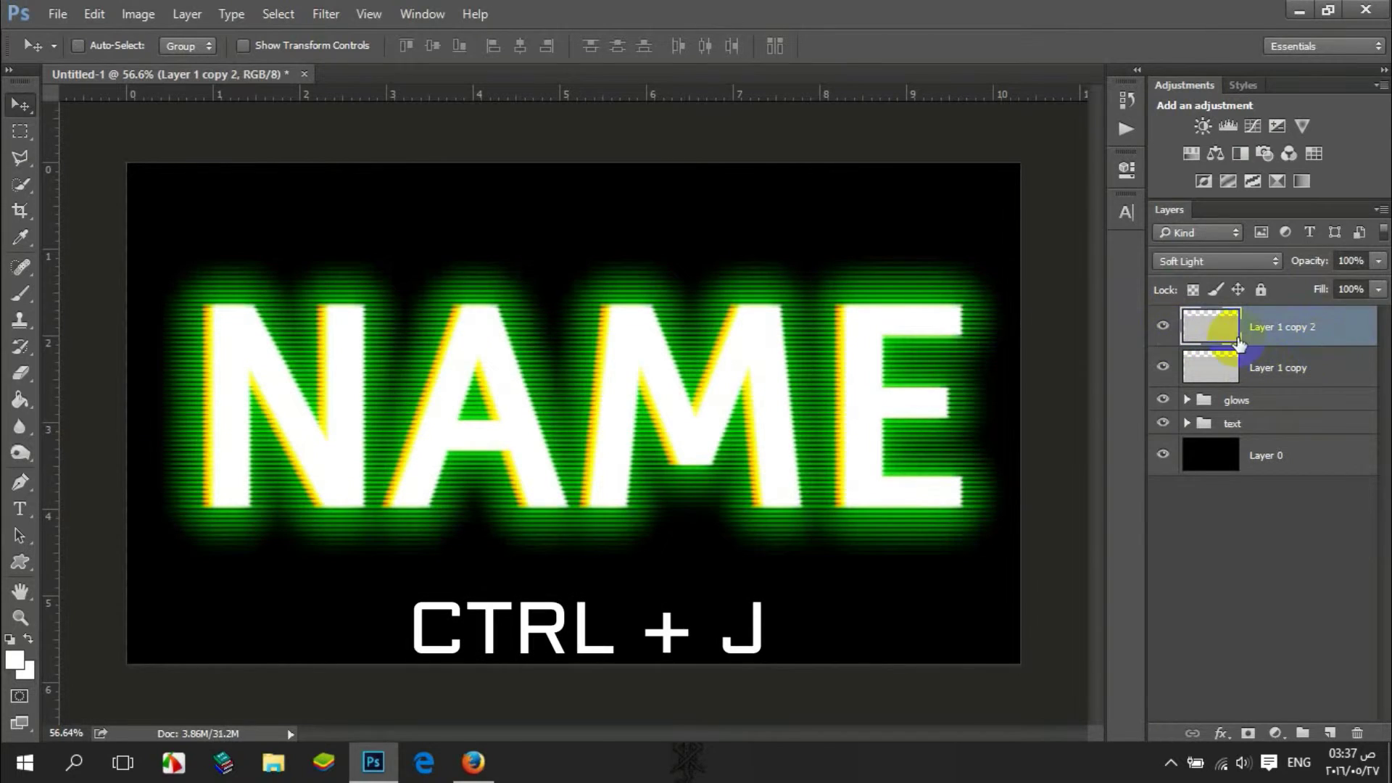
pyautogui.click(1241, 263)
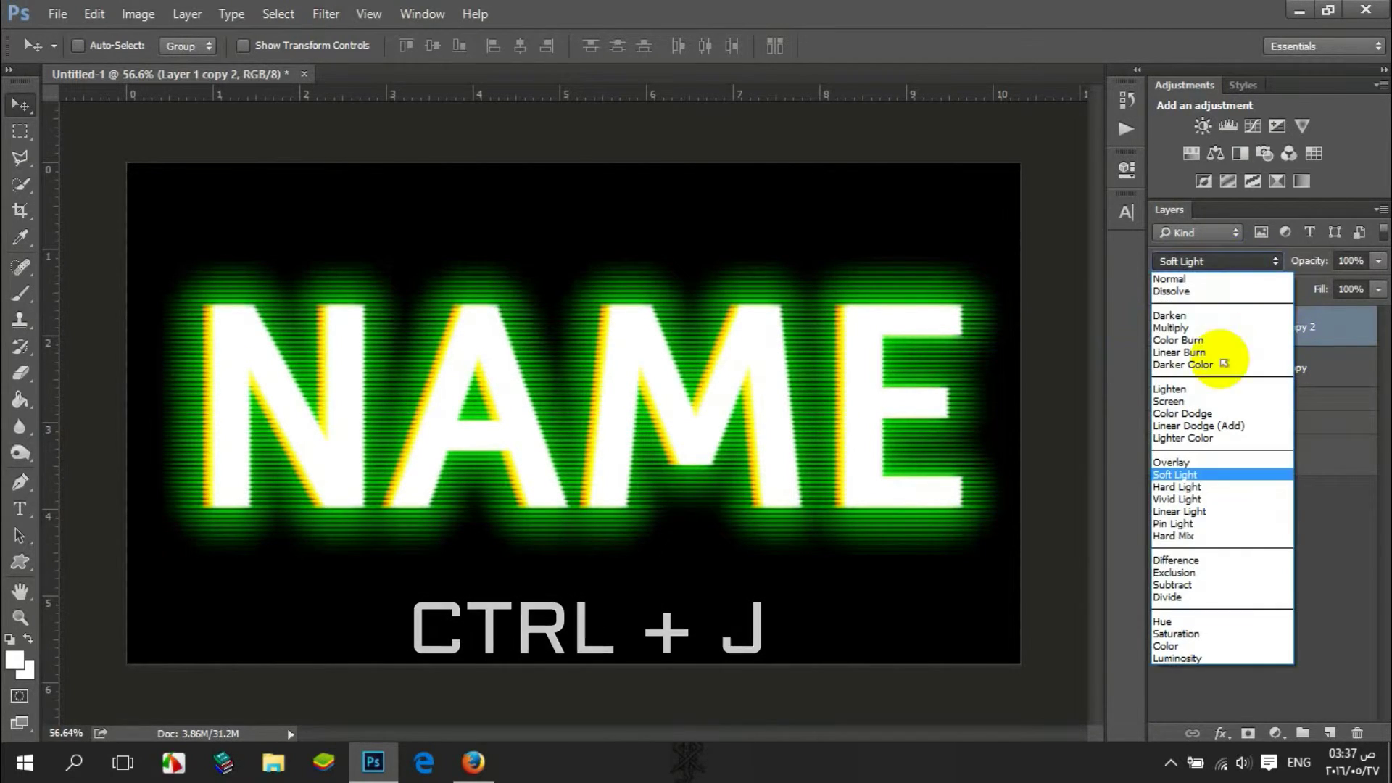
pyautogui.click(1186, 589)
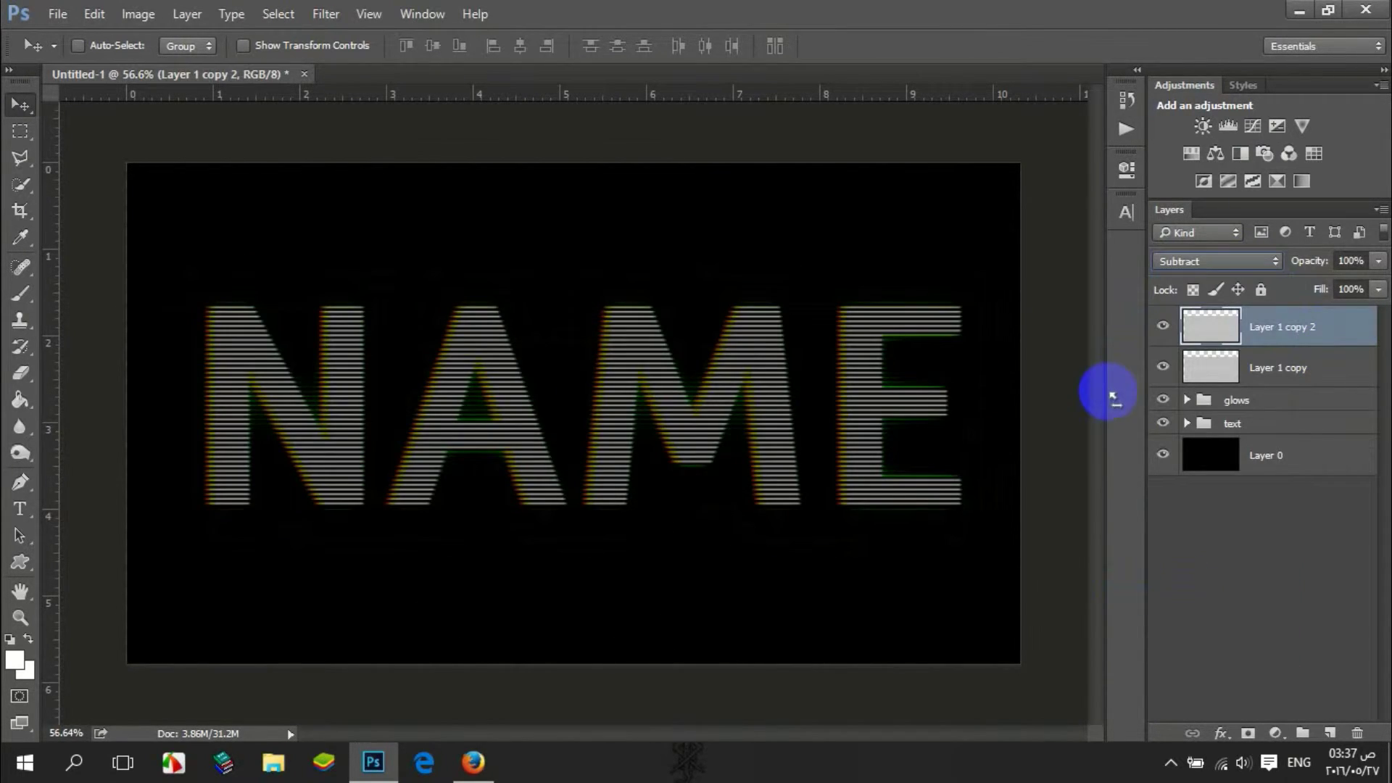
pyautogui.click(1353, 261)
pyautogui.write('25')
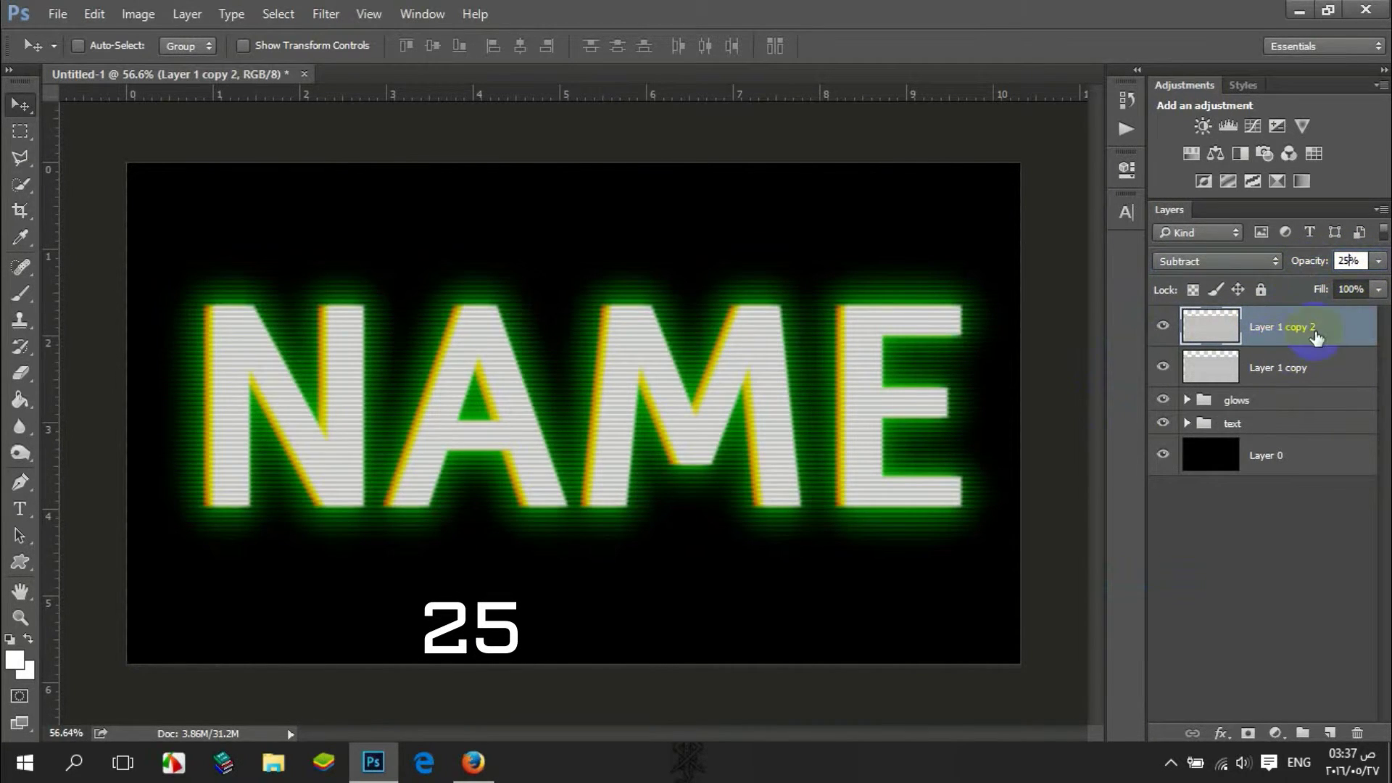
# Show the channels and load the Alpha 1 channel as a selection while keeping the RGB composite active.
pyautogui.click(419, 9)
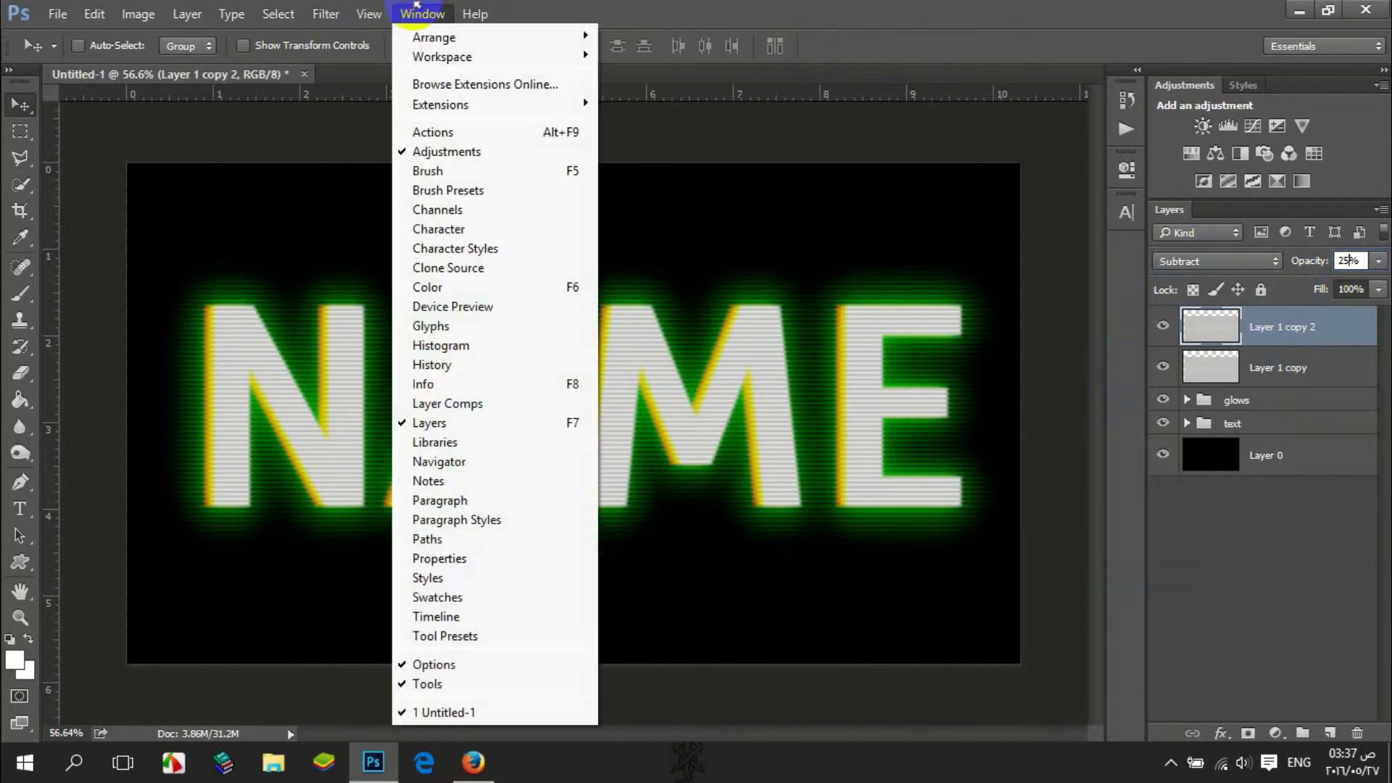
pyautogui.click(446, 211)
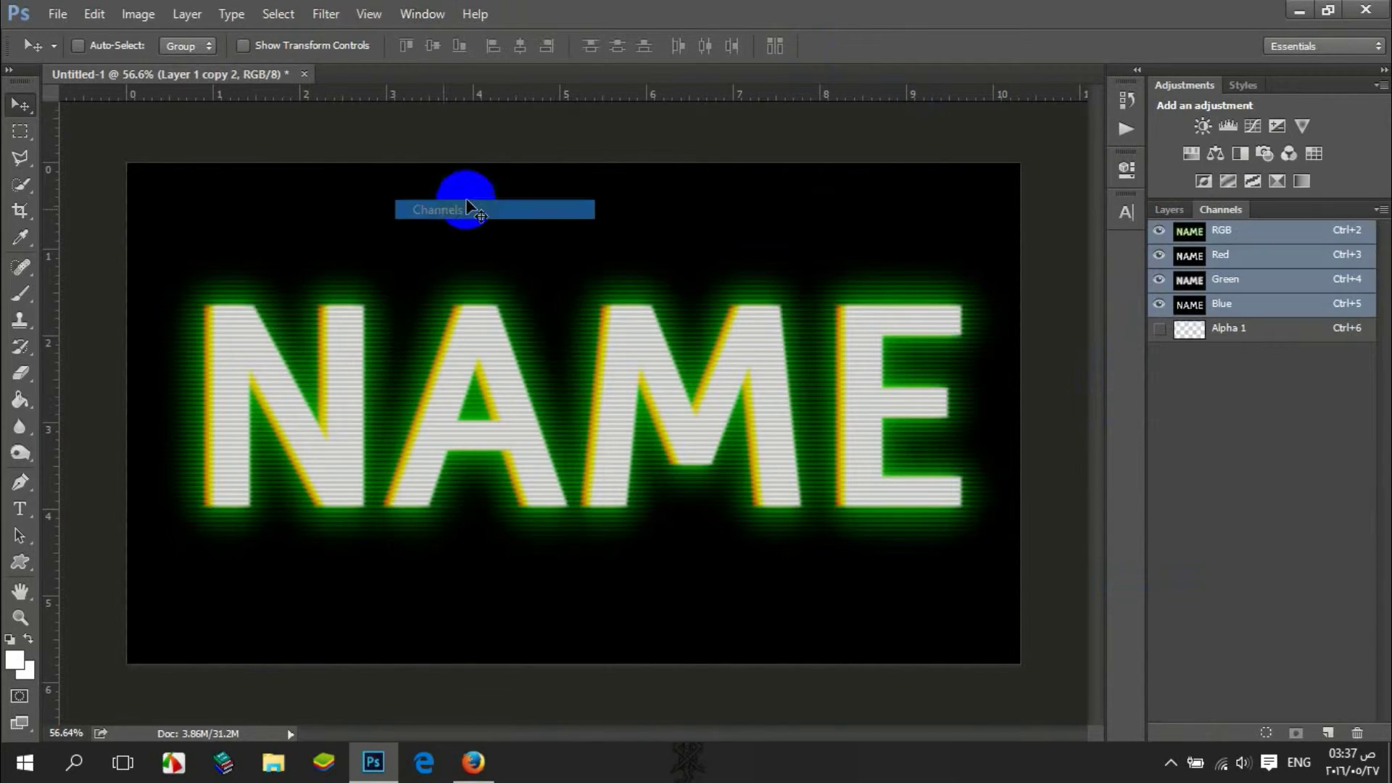
pyautogui.click(1226, 330)
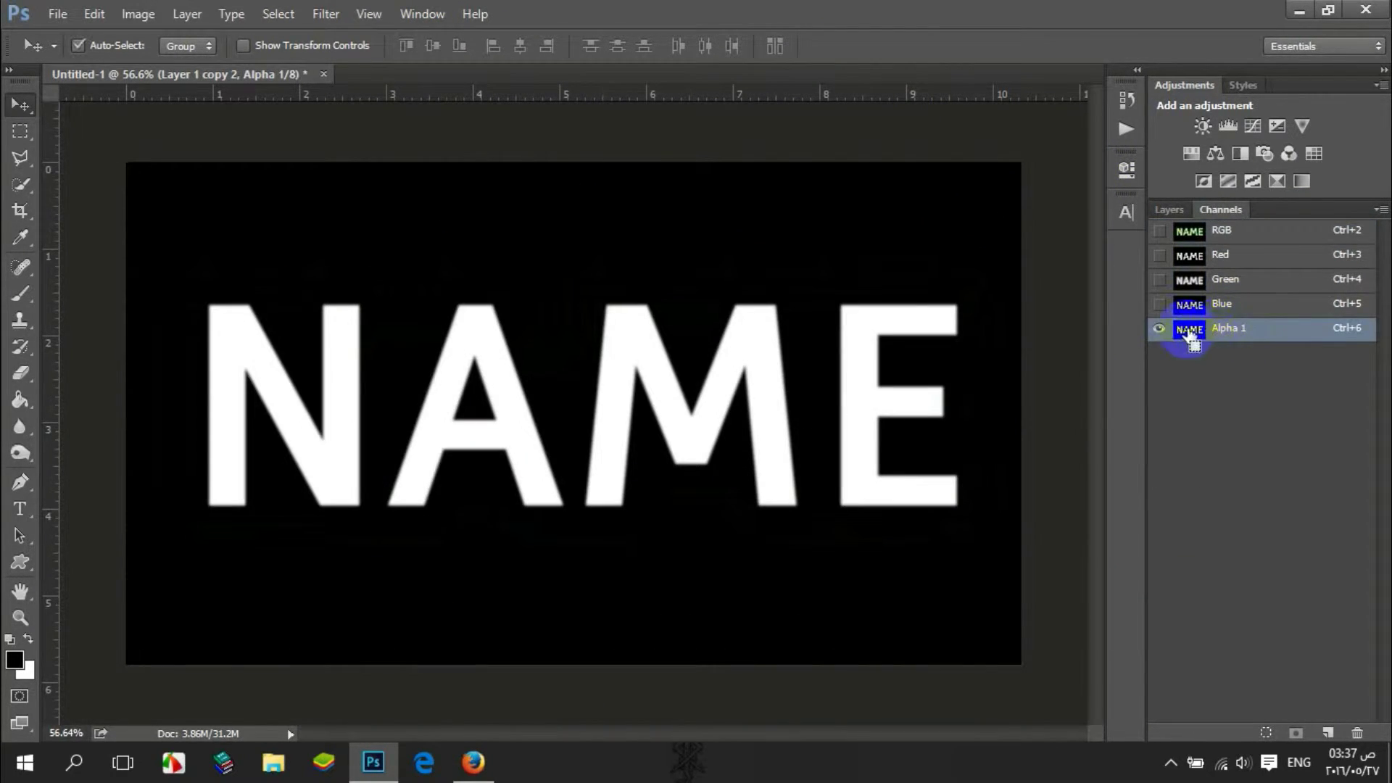
pyautogui.click(1228, 221)
pyautogui.click(1235, 232)
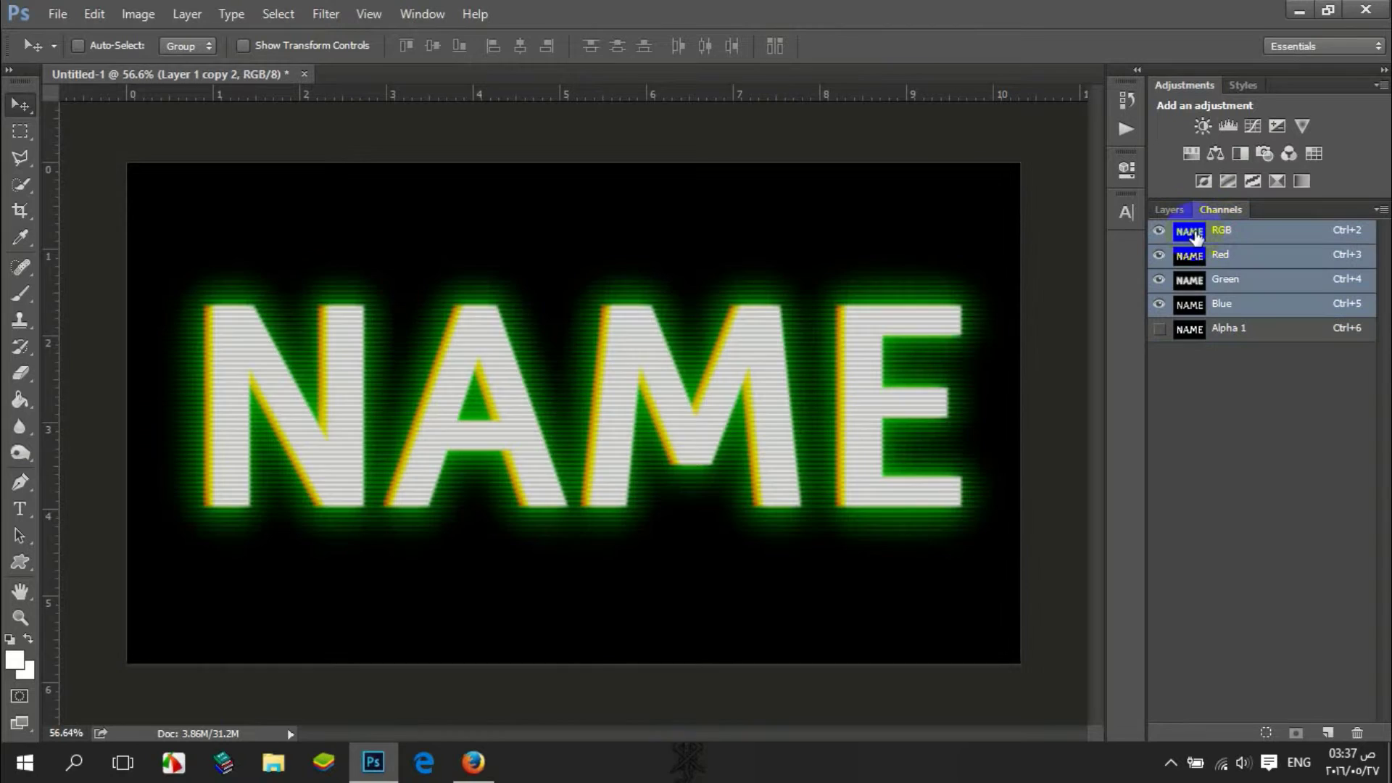
pyautogui.keyDown('ctrl'); pyautogui.click(1191, 335); pyautogui.keyUp('ctrl')
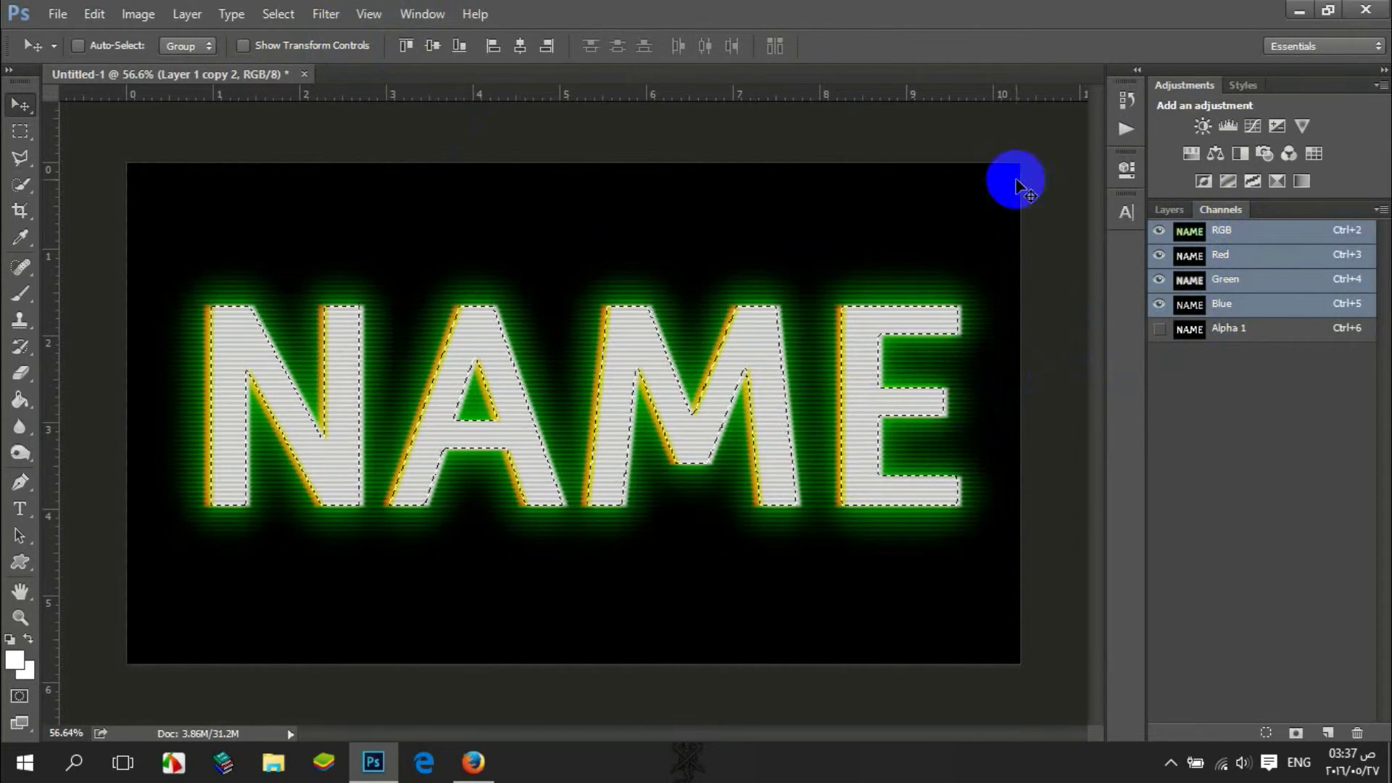
# Add a layer mask to the Subtract stripes layer from the letter selection and compare the image with the layer off and on.
pyautogui.click(1169, 208)
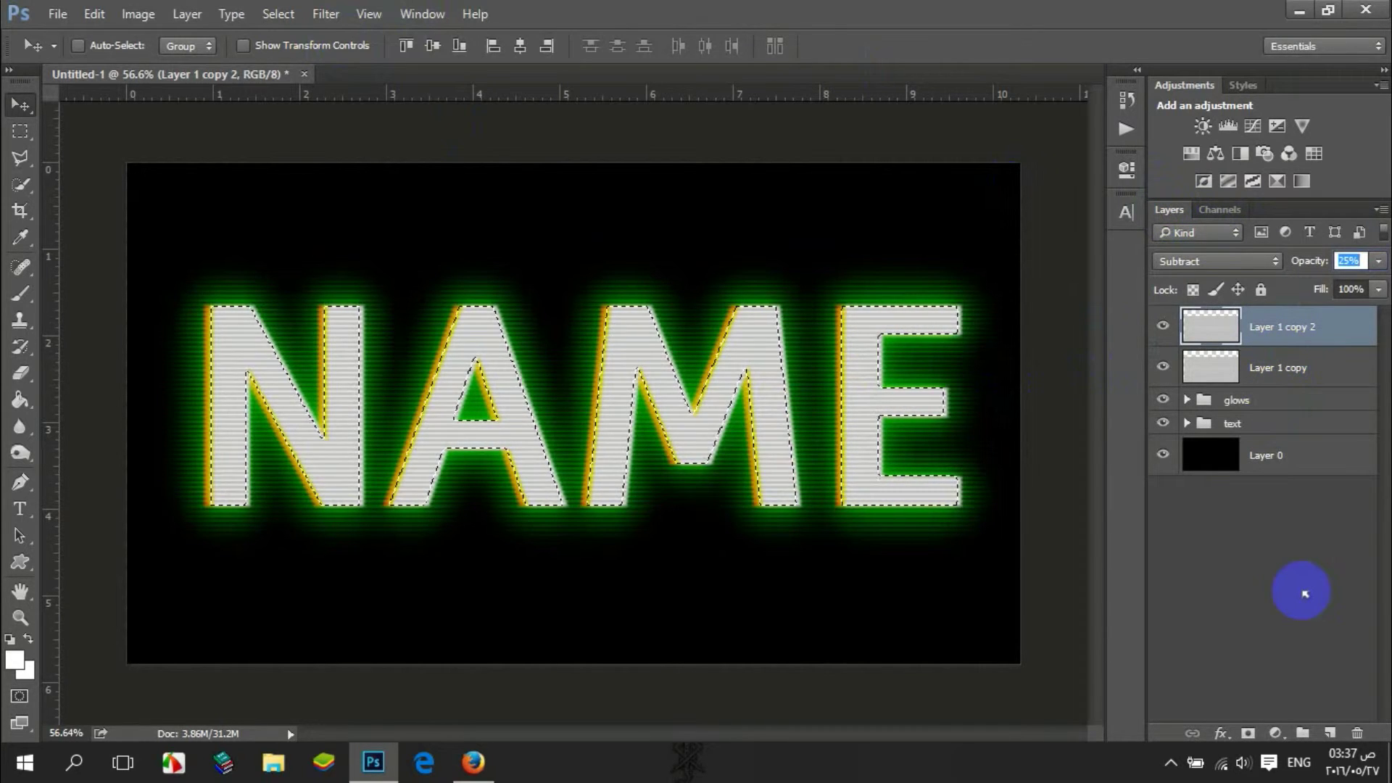
pyautogui.click(1248, 733)
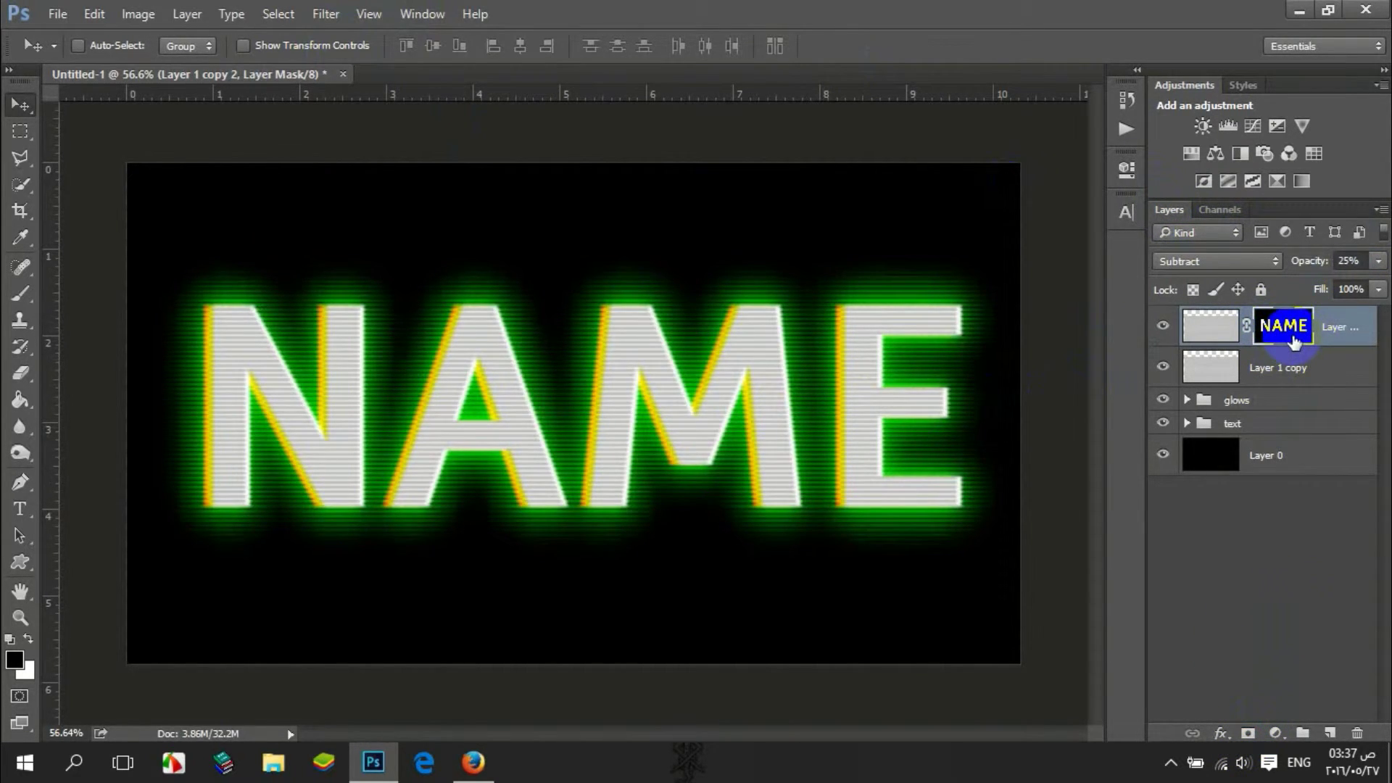
pyautogui.click(1163, 328)
pyautogui.click(1163, 328)
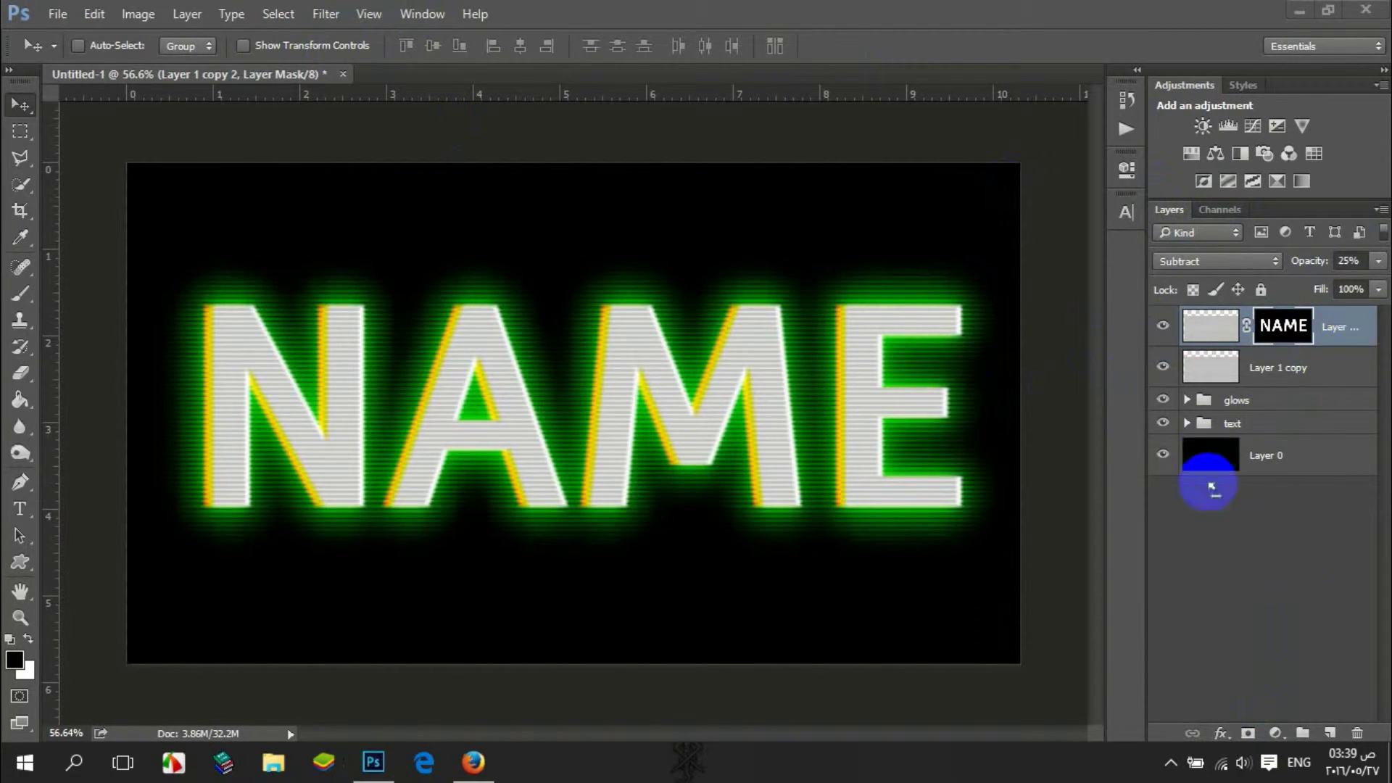
# Group the two striped layers and name the group scanlines.
pyautogui.keyDown('ctrl'); pyautogui.click(1295, 367); pyautogui.keyUp('ctrl')
pyautogui.hotkey('ctrl', 'g')
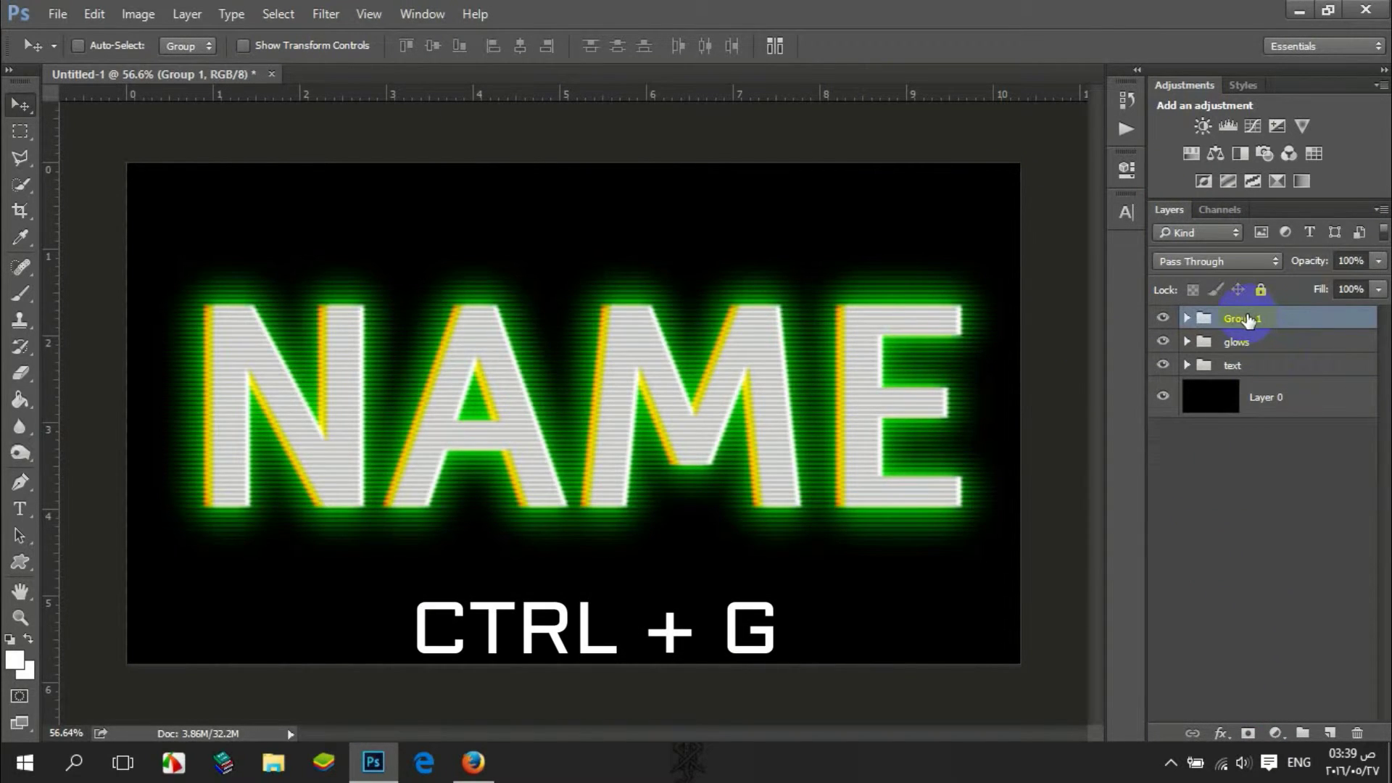
pyautogui.doubleClick(1243, 319)
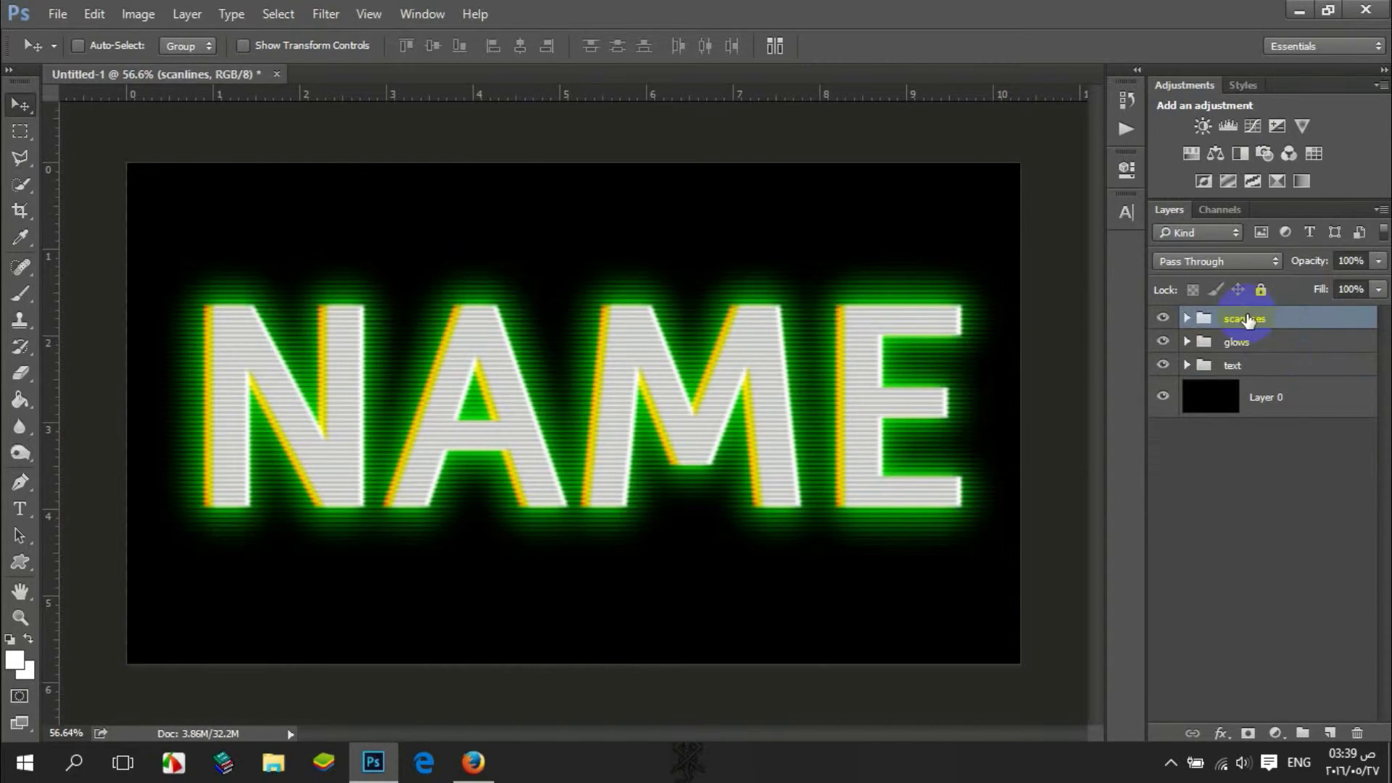
# Add a new empty layer above the scanlines group and set the foreground color to 5aff00.
pyautogui.click(1330, 733)
pyautogui.hotkey('ctrl', '3')
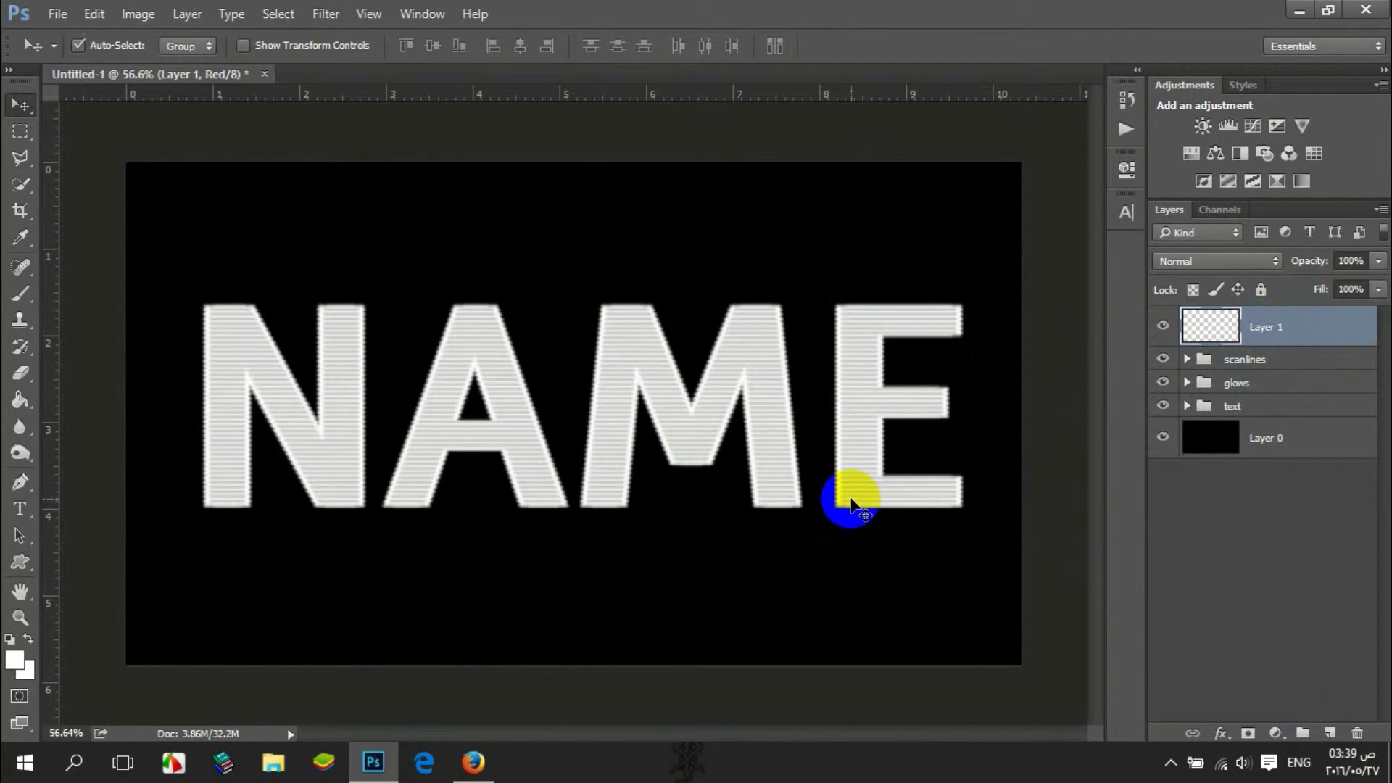
pyautogui.click(27, 637)
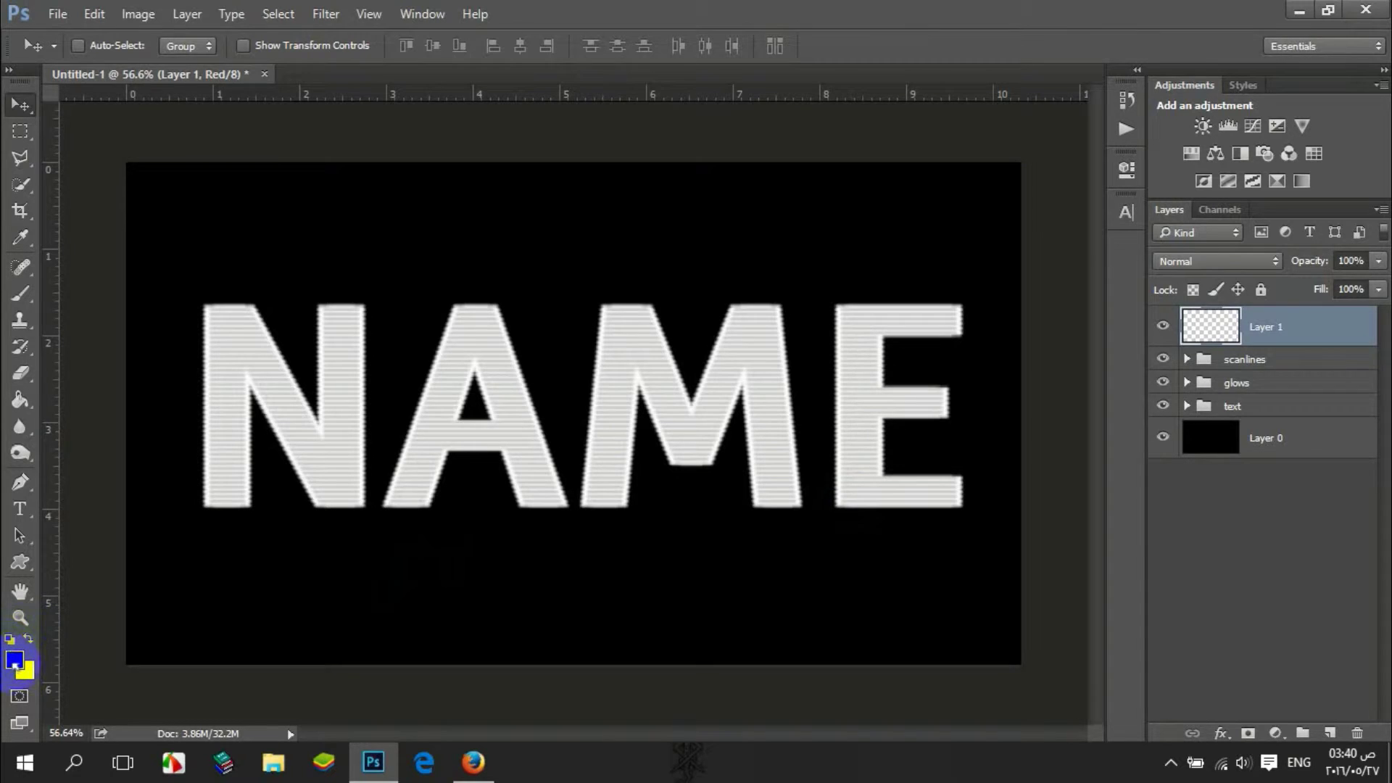
pyautogui.click(15, 659)
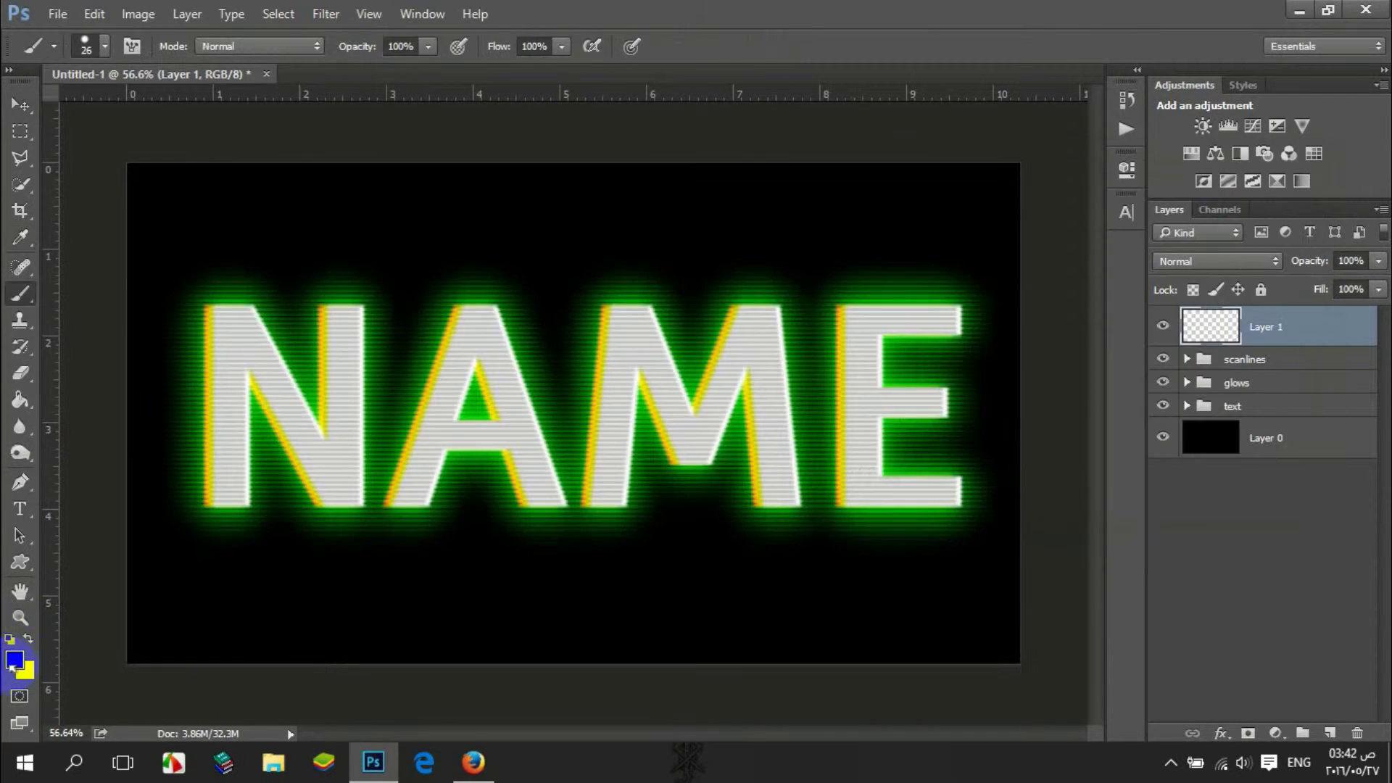
pyautogui.click(16, 659)
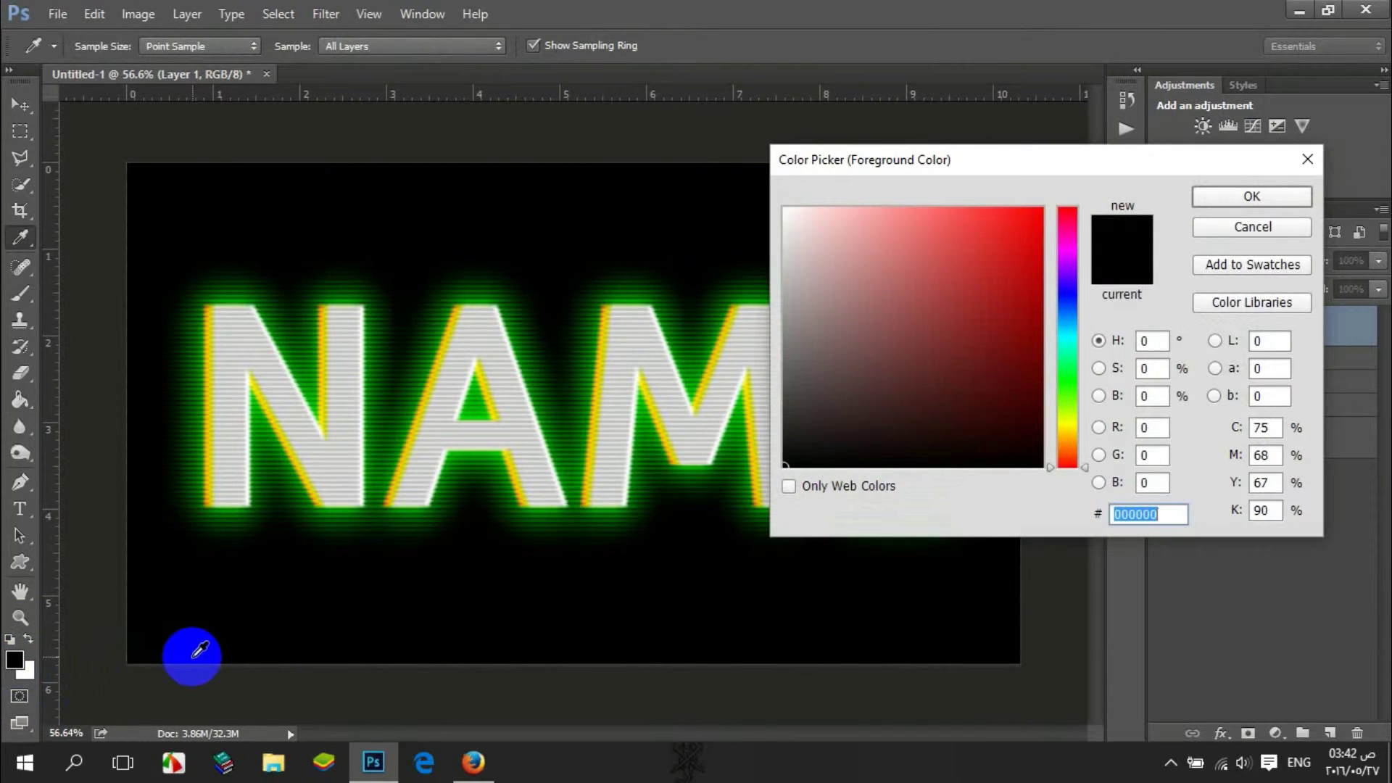
pyautogui.write('5')
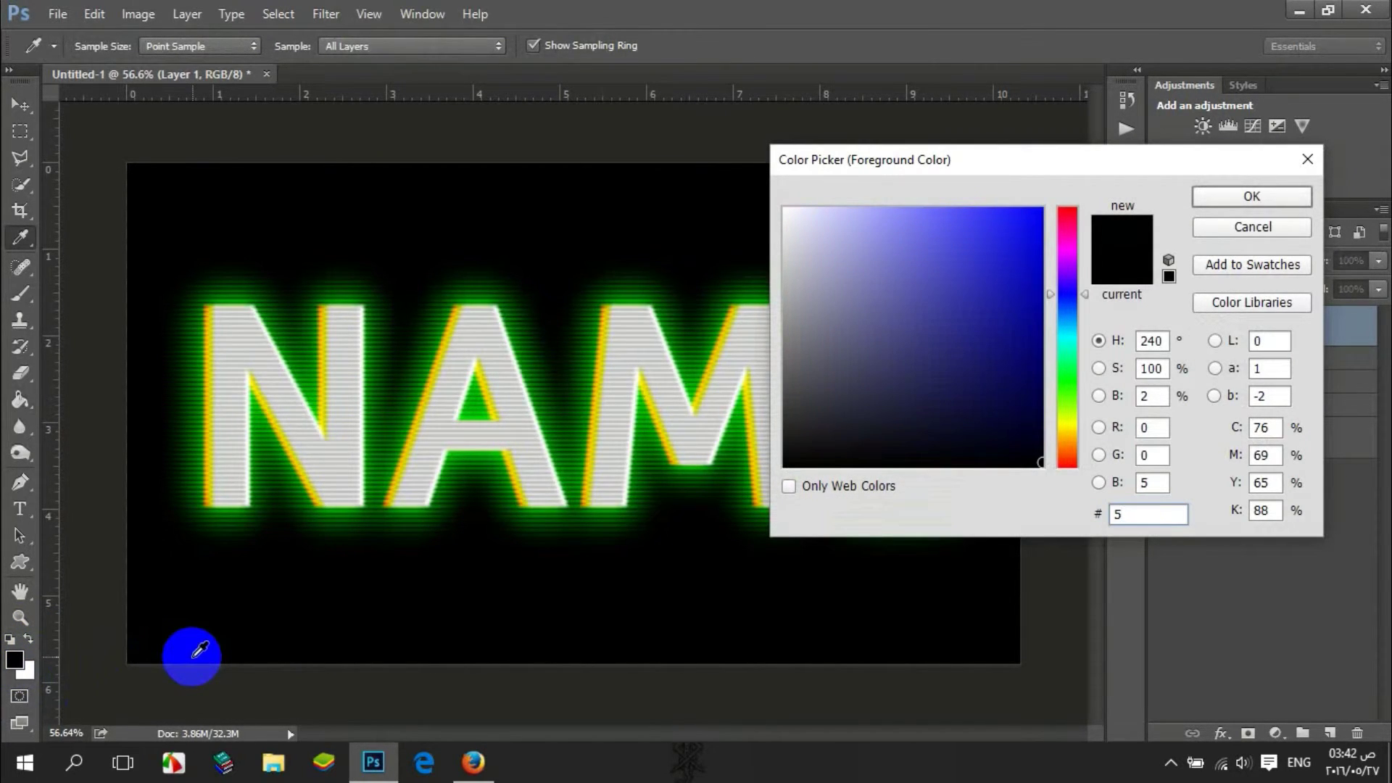
pyautogui.write('aff00')
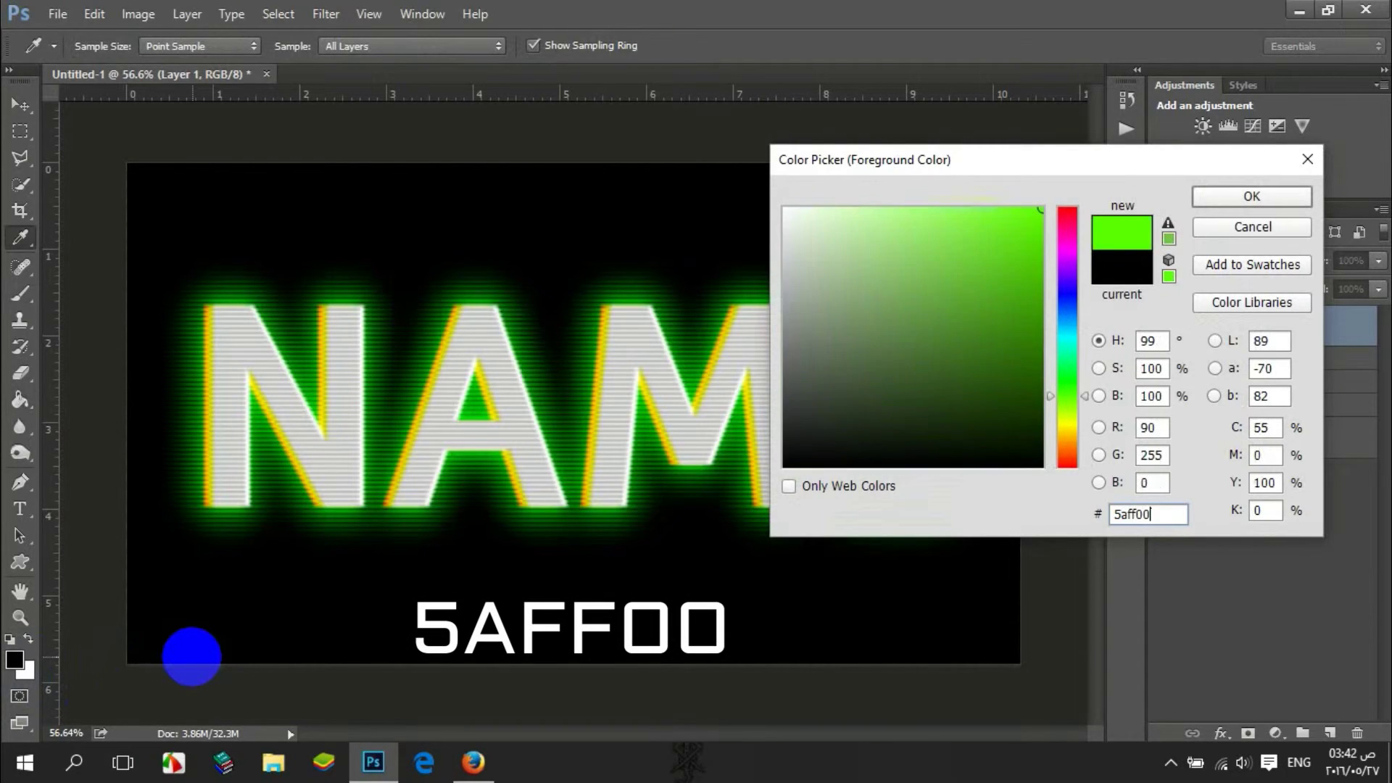
pyautogui.press('Return')
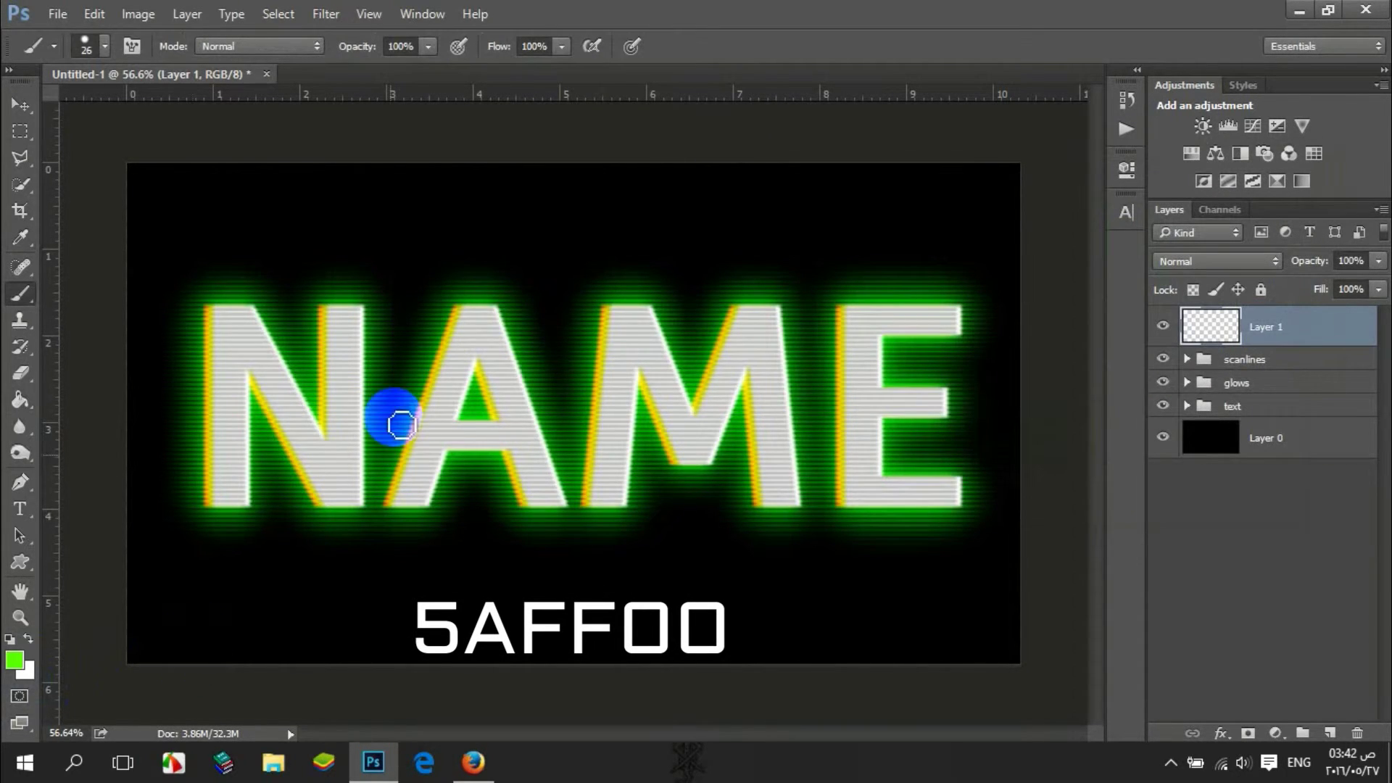
# Fill the new top layer with the foreground green and set it to Multiply blending at 25% opacity.
pyautogui.click(1218, 331)
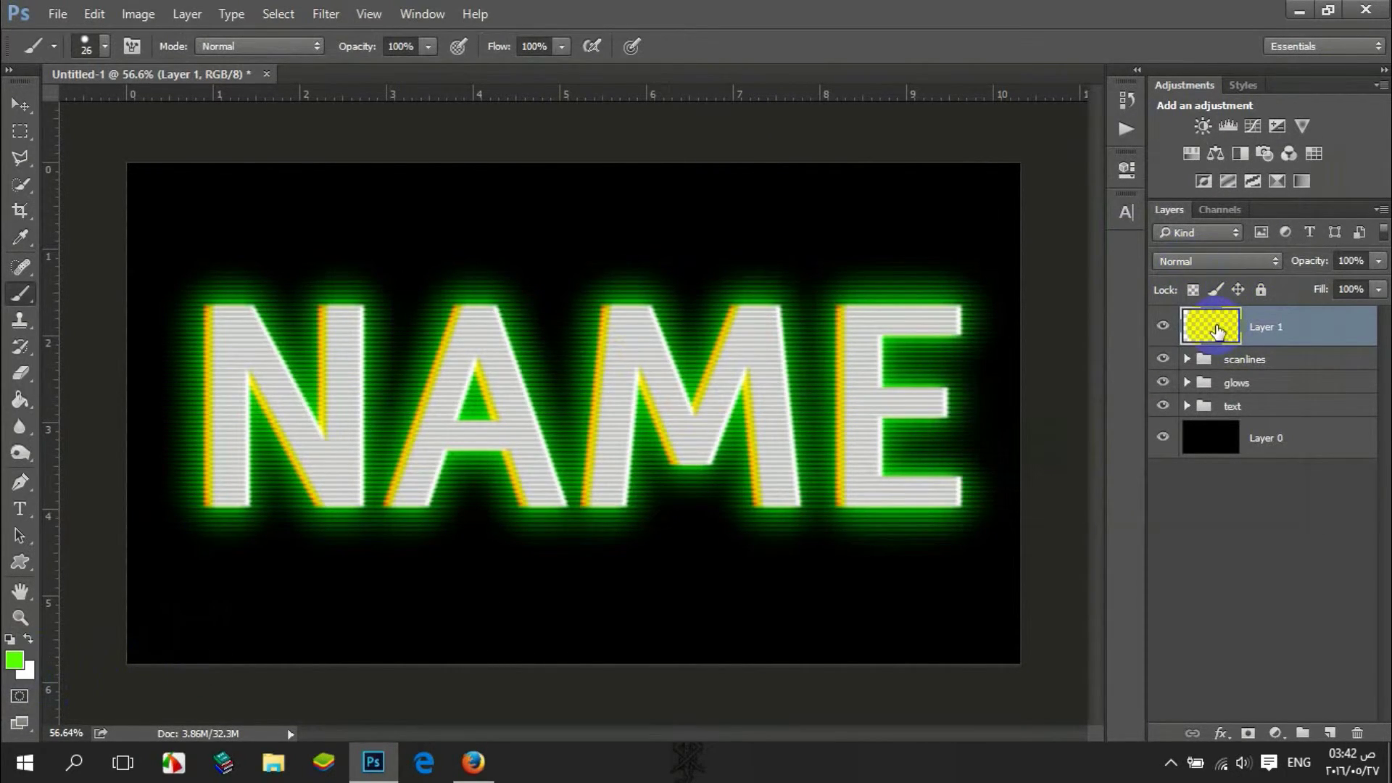
pyautogui.hotkey('alt', 'BackSpace')
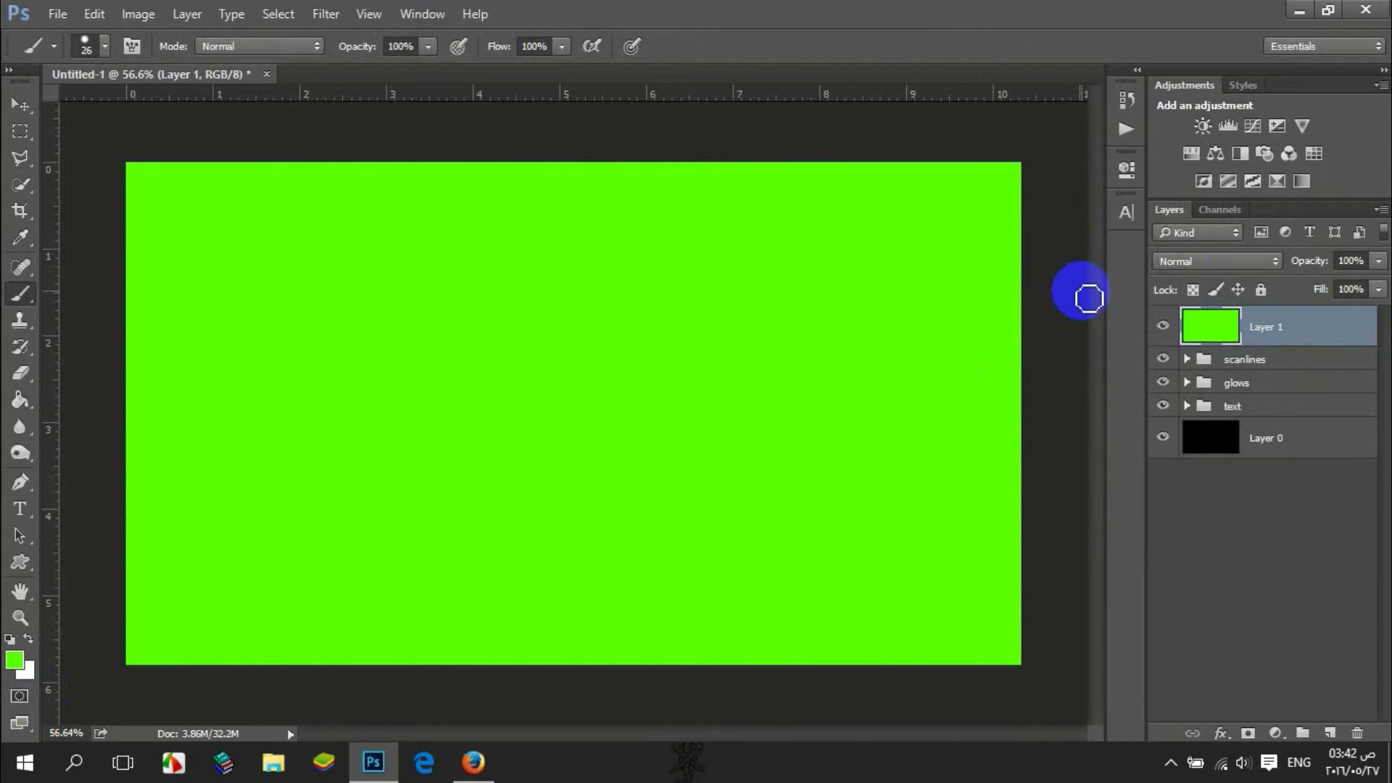
pyautogui.click(1211, 261)
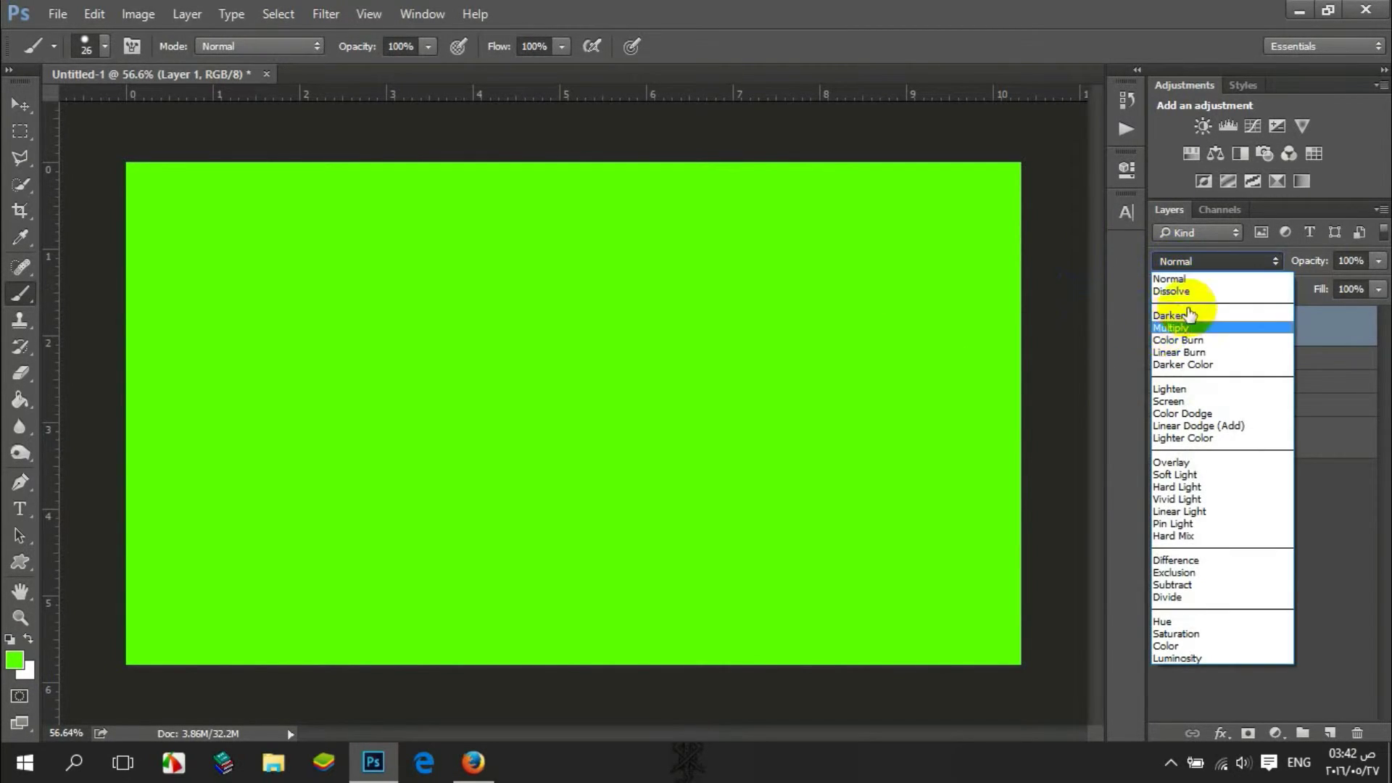
pyautogui.click(1170, 327)
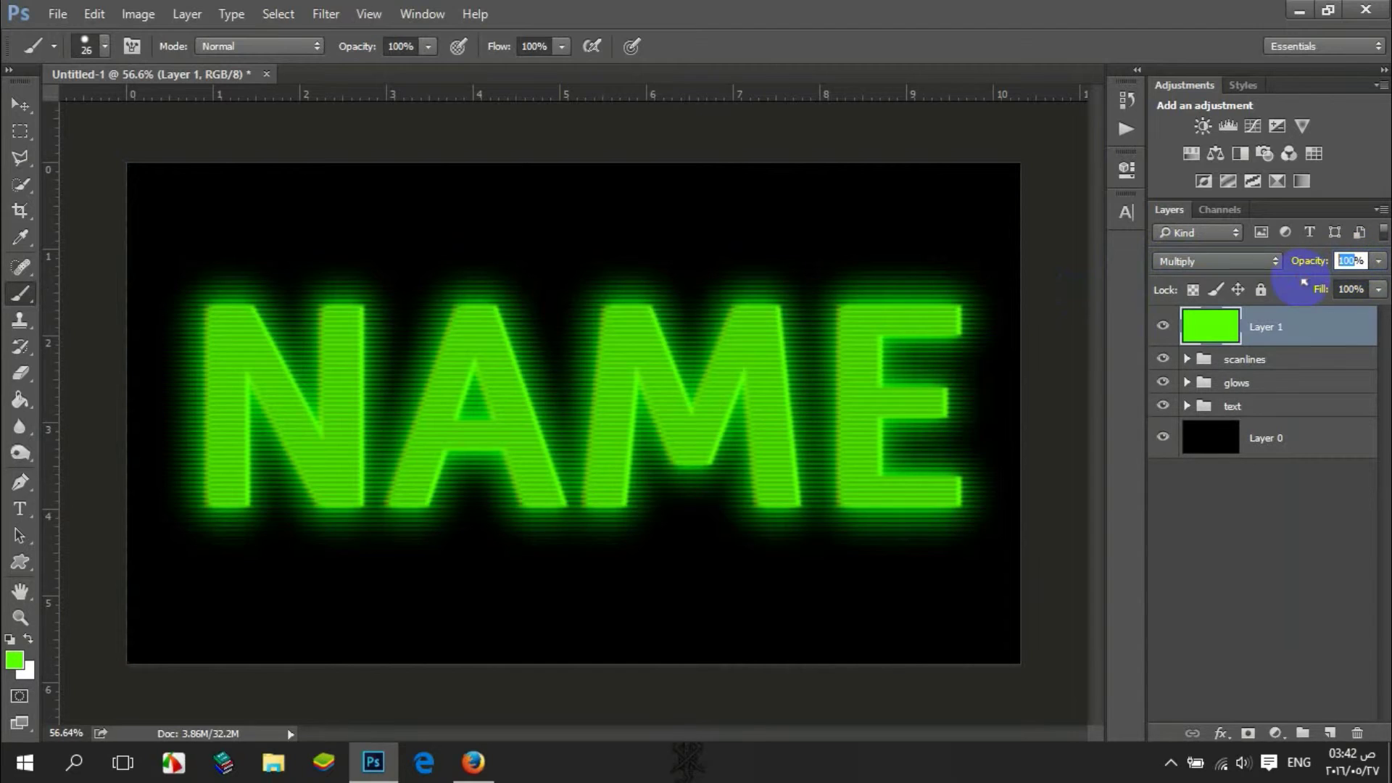
pyautogui.write('25')
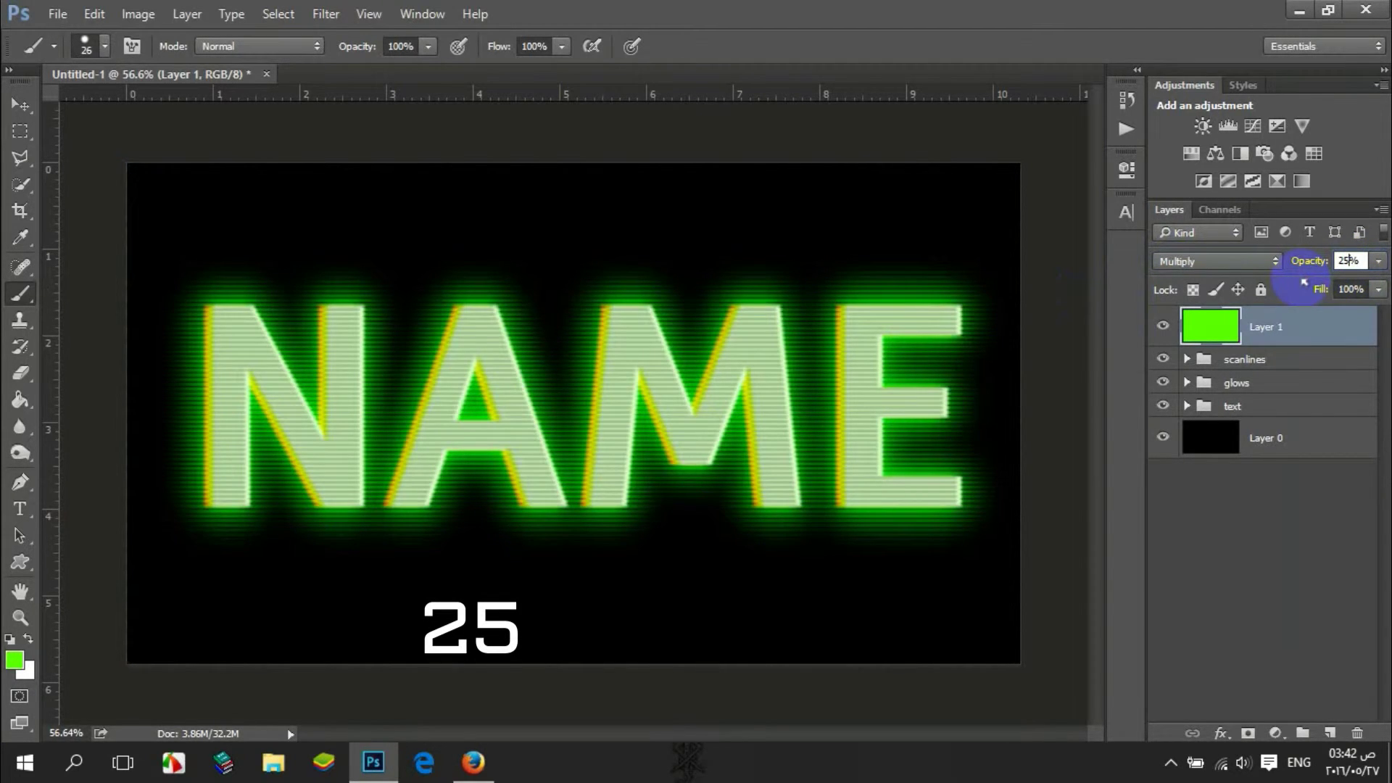
pyautogui.write('z')
pyautogui.moveTo(696, 277); pyautogui.dragTo(670, 275)
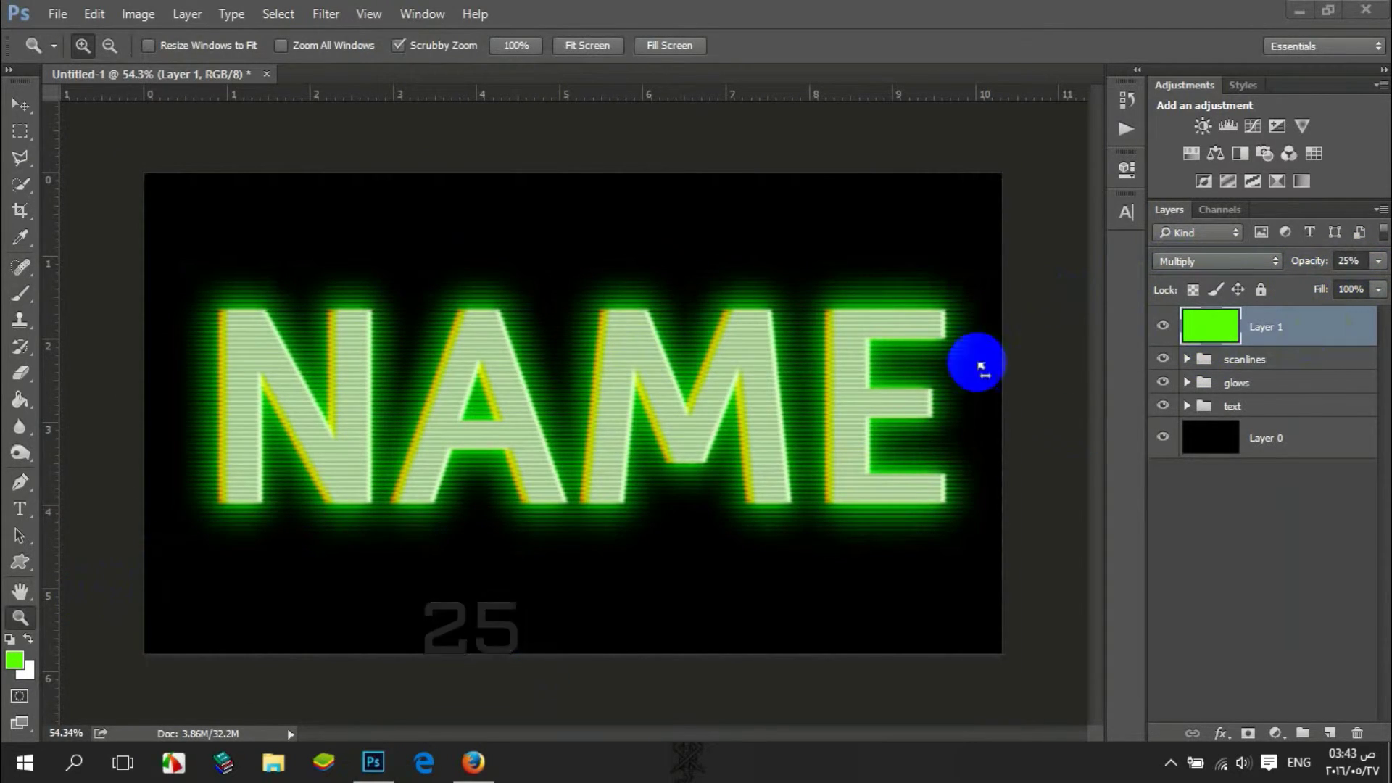
# Add a layer mask to the green tint layer and set the brush to 1000 px with 0% hardness.
pyautogui.click(1244, 733)
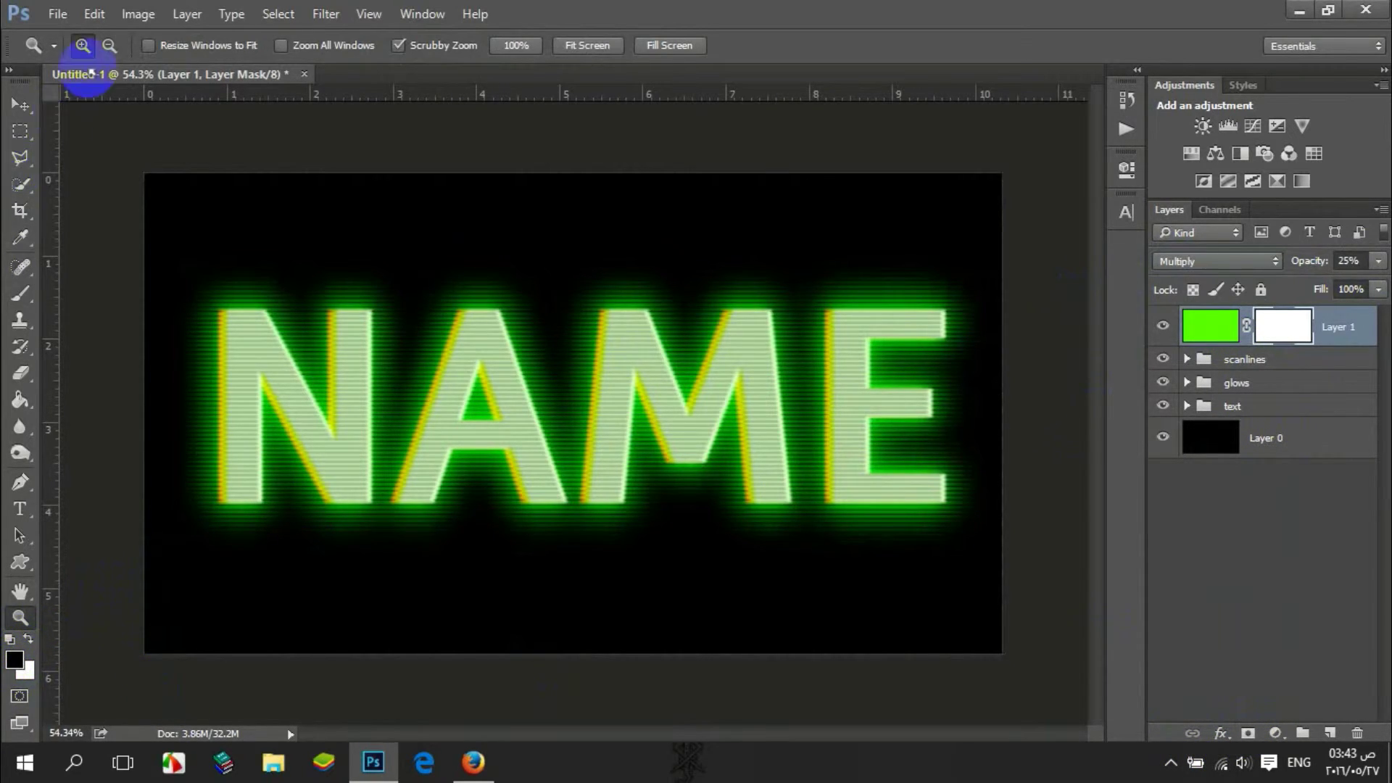
pyautogui.click(21, 295)
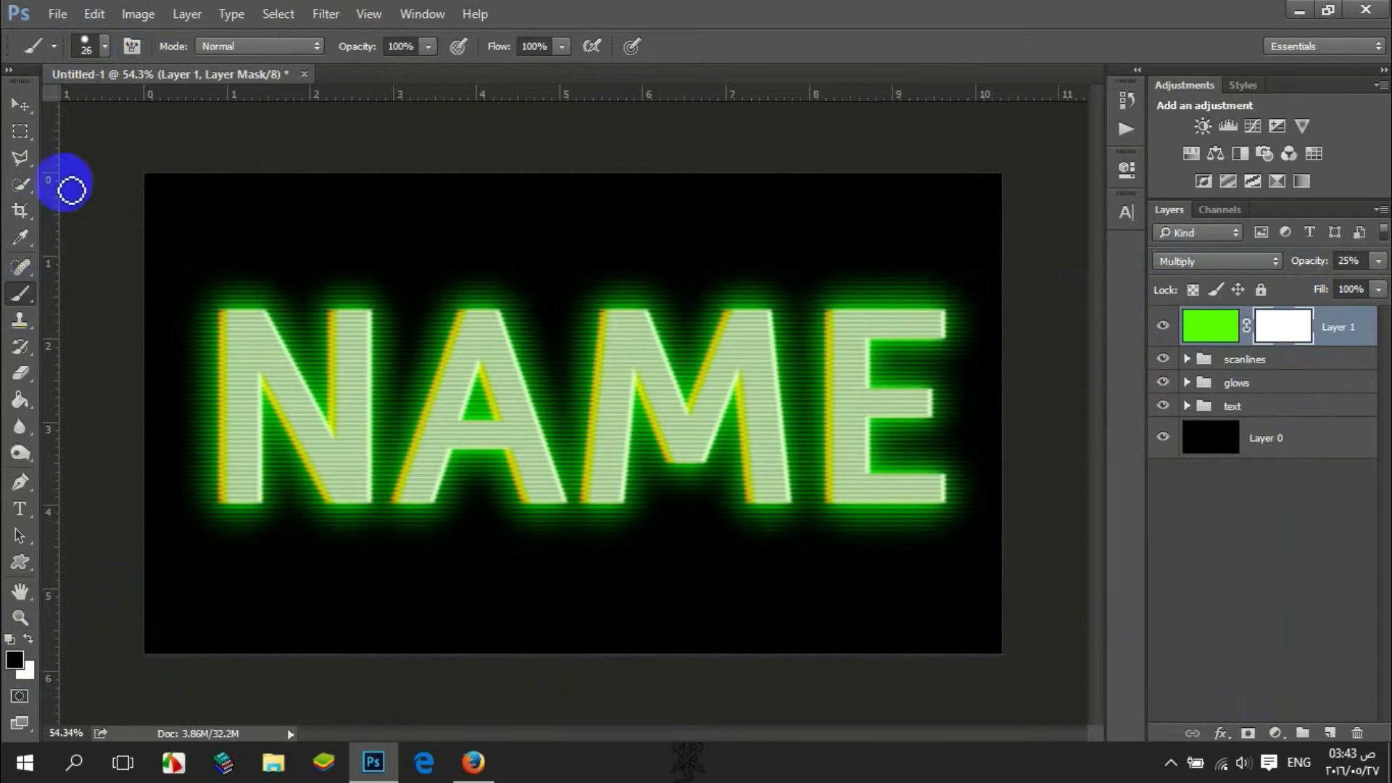
pyautogui.click(101, 47)
pyautogui.click(62, 252)
pyautogui.click(189, 128)
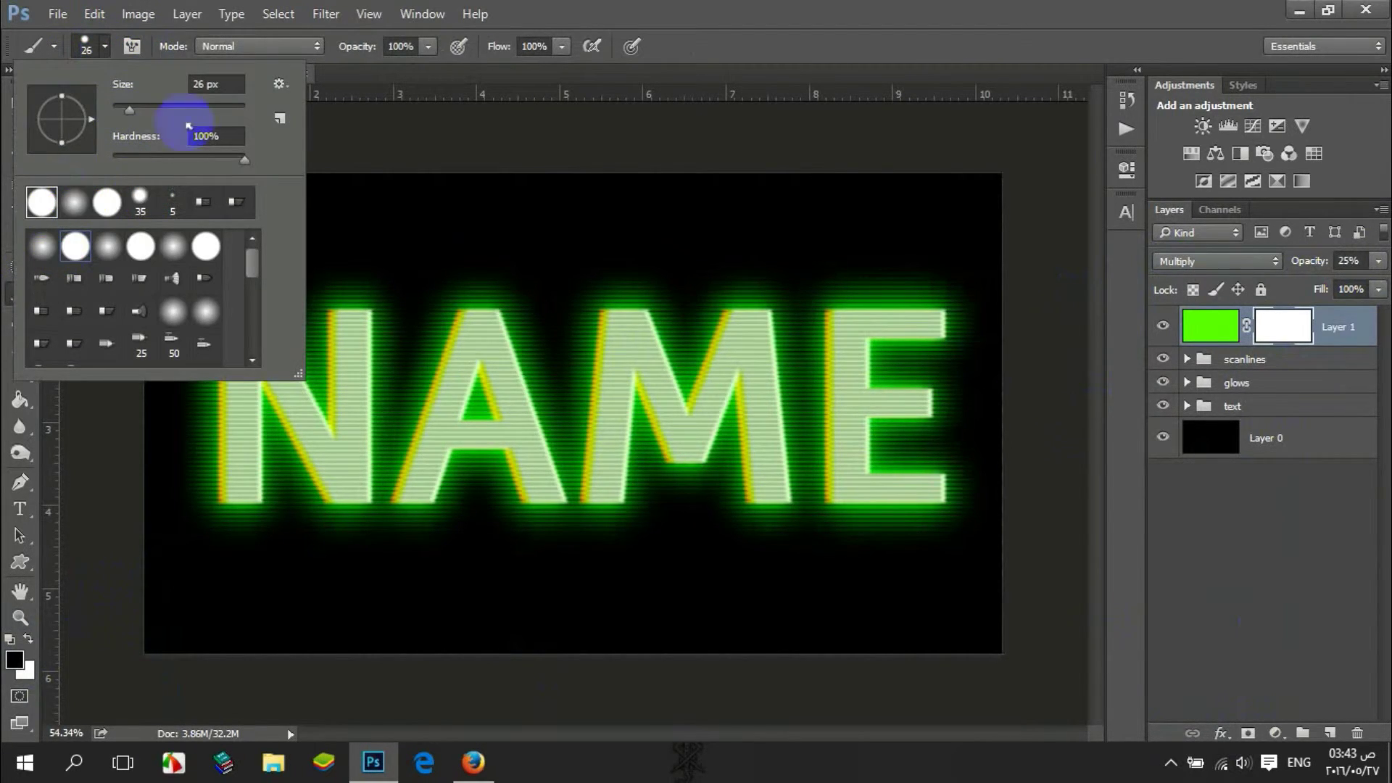
pyautogui.click(127, 109)
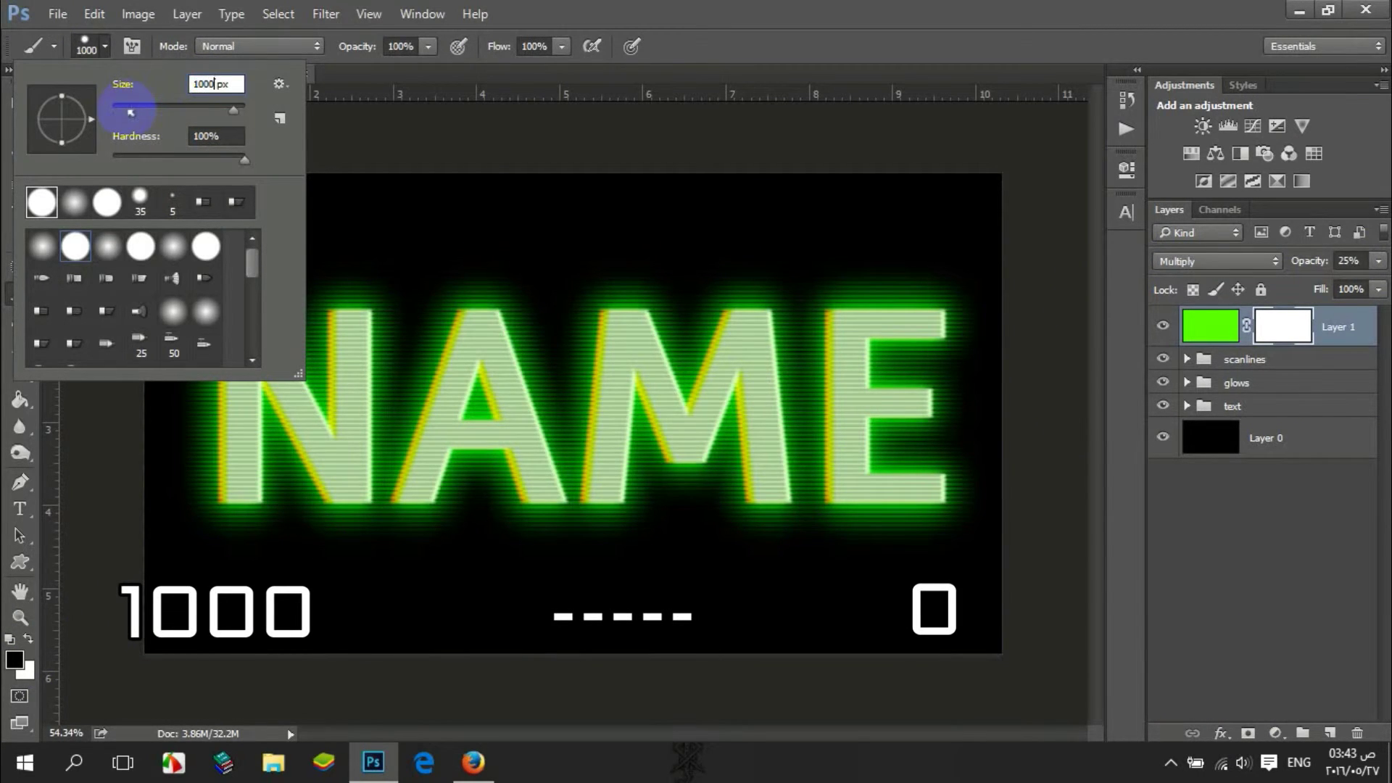
pyautogui.moveTo(244, 162); pyautogui.dragTo(136, 159)
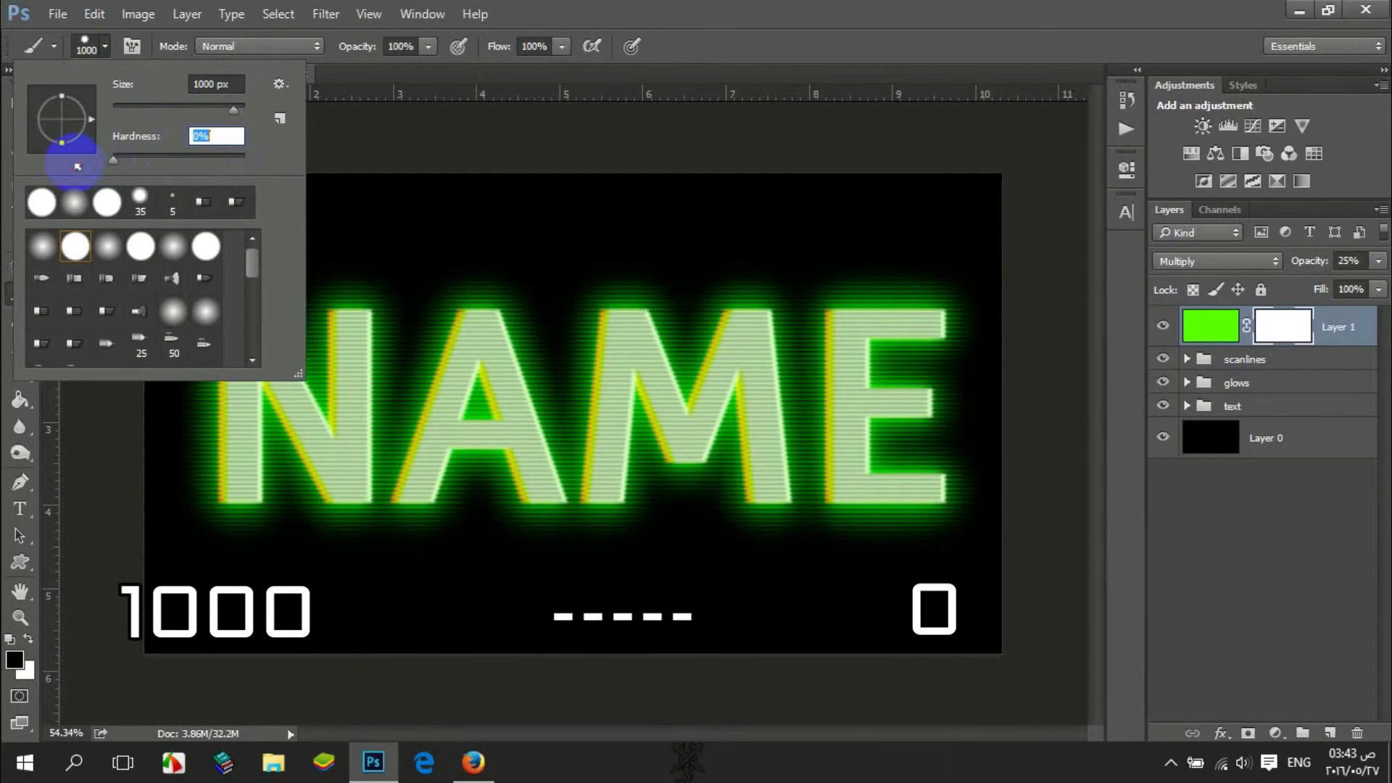
# Set the brush opacity to 50% and paint black over the canvas center on the green layer's mask.
pyautogui.click(428, 46)
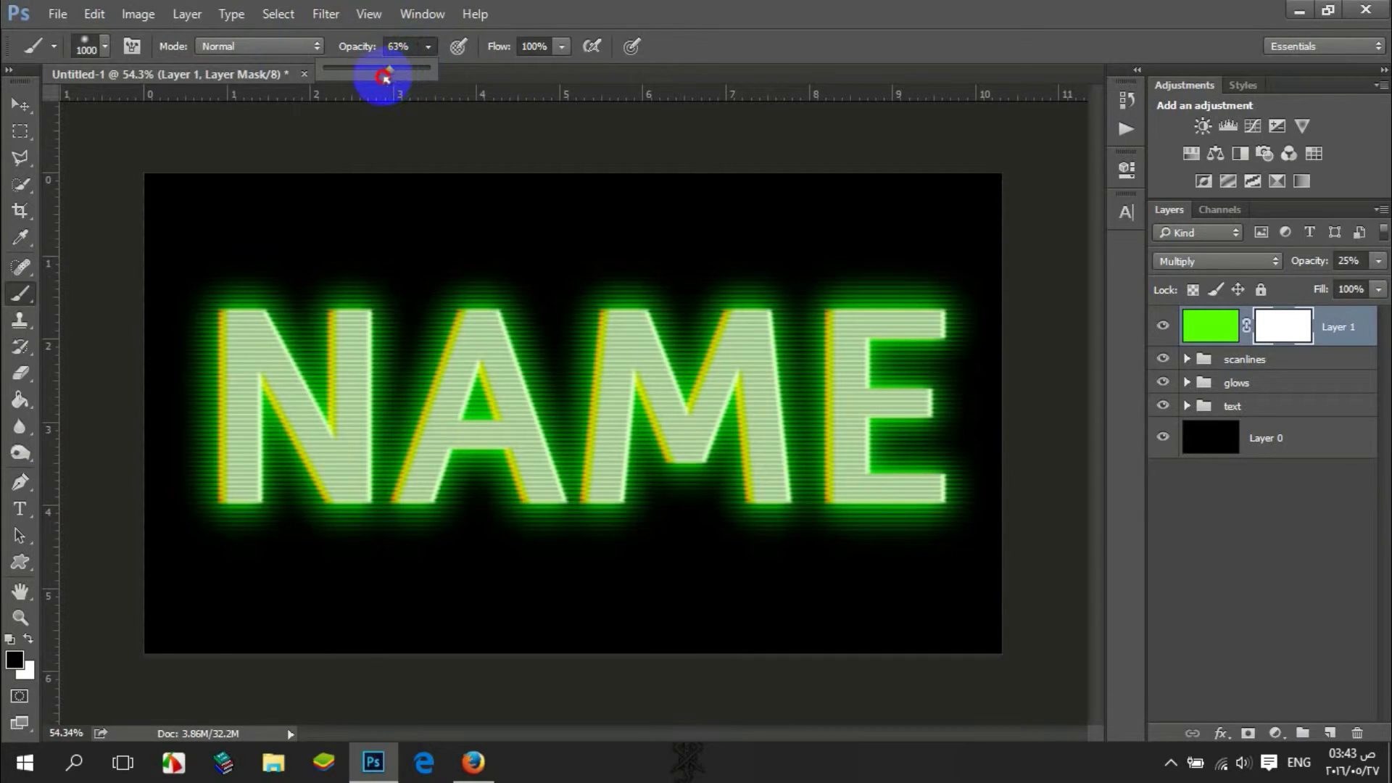
pyautogui.click(401, 47)
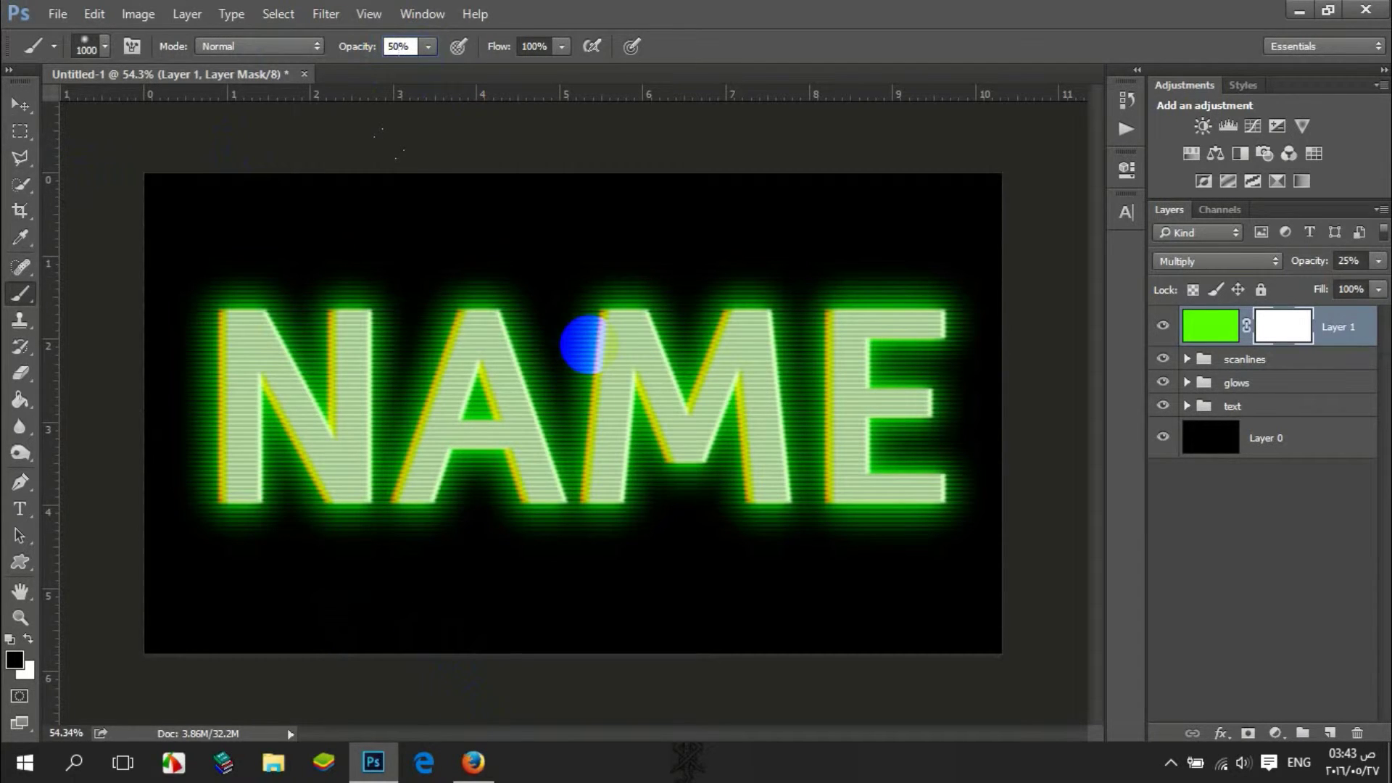
pyautogui.click(435, 13)
pyautogui.click(435, 13)
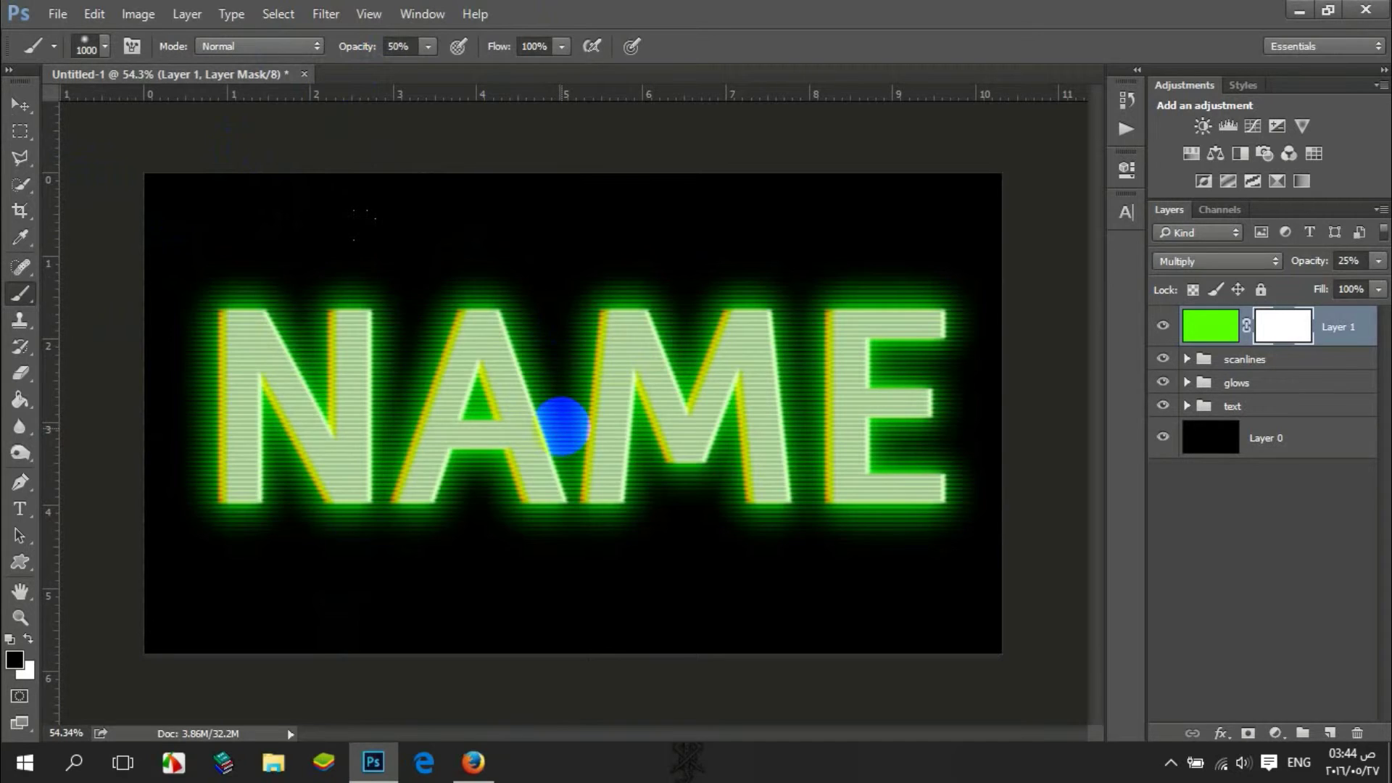
pyautogui.click(562, 406)
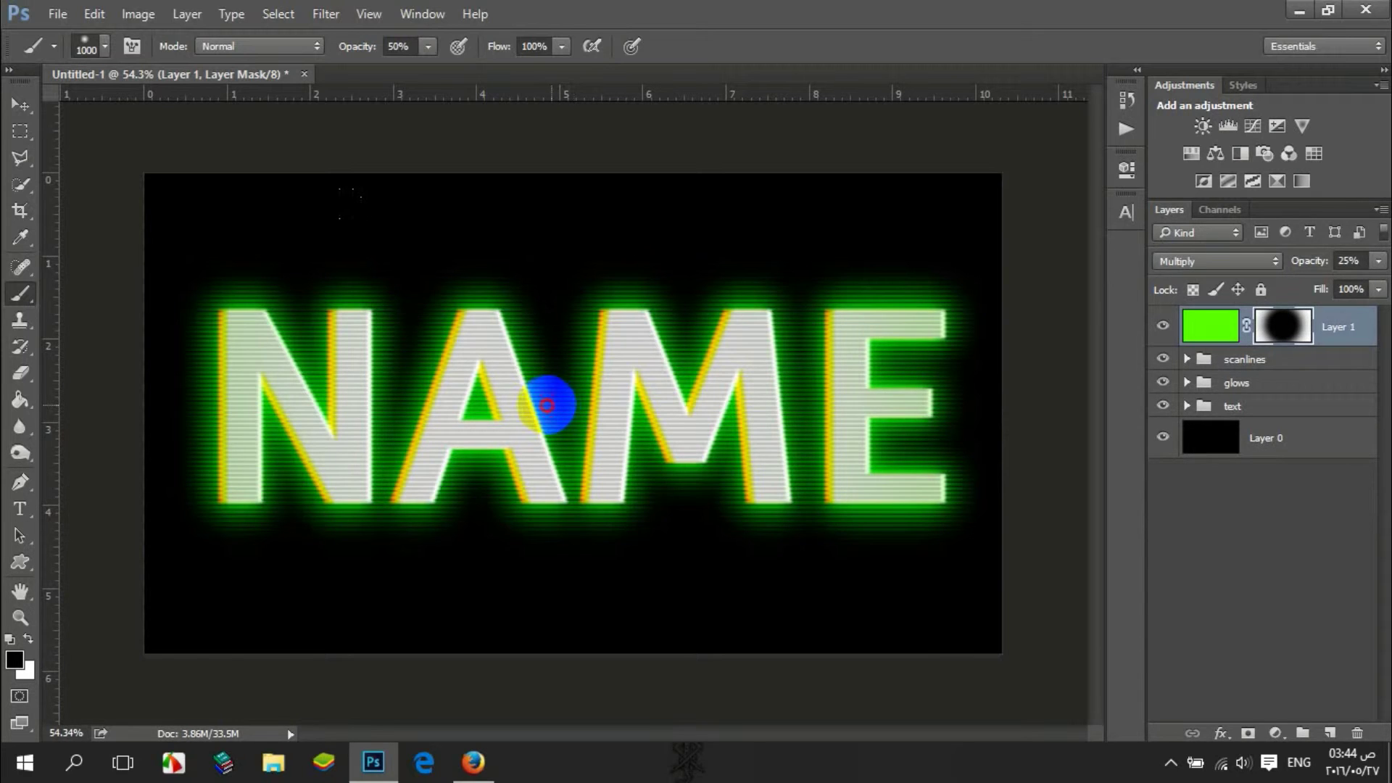
# Stamp all visible layers into a new top layer and select four thin horizontal bands across the word.
pyautogui.press('m')
pyautogui.hotkey('ctrl', 'shift', 'alt', 'e')
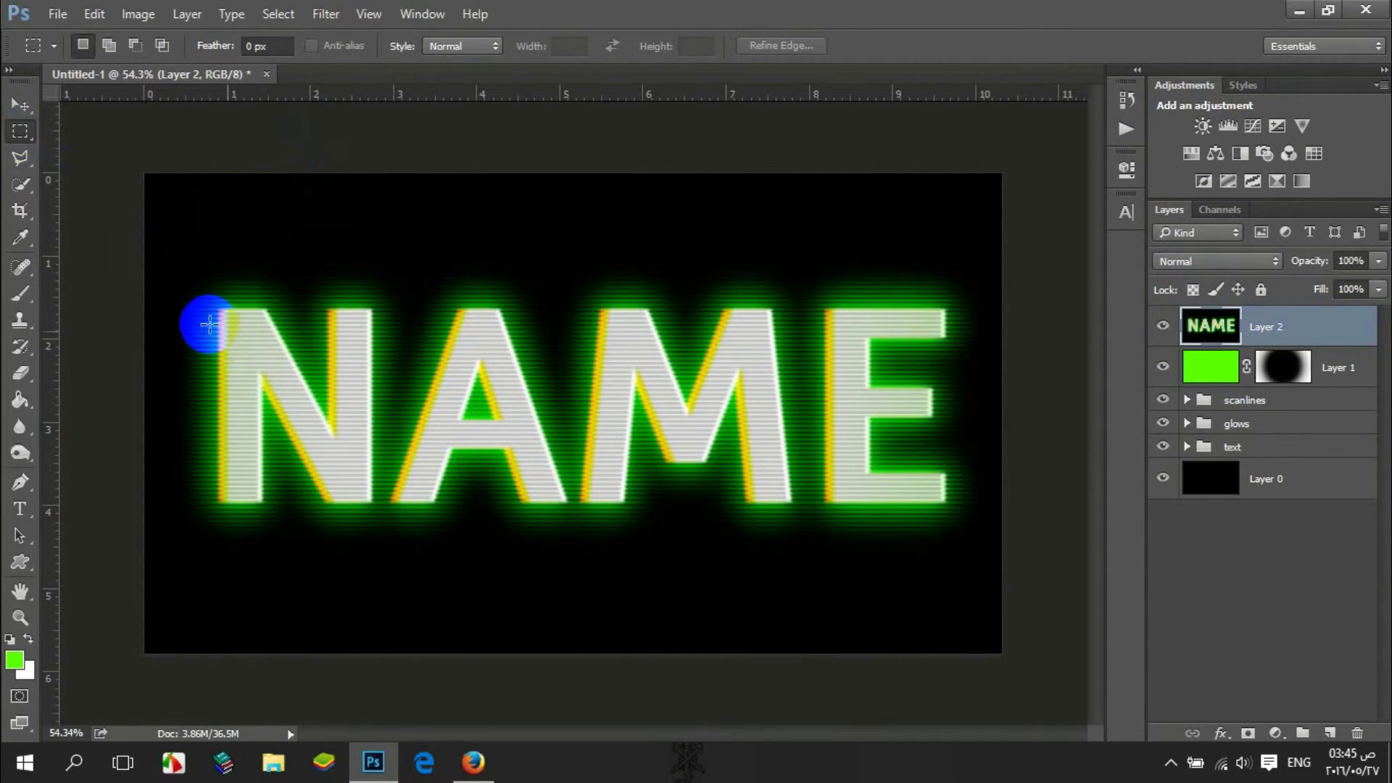
pyautogui.moveTo(193, 305); pyautogui.dragTo(158, 371)
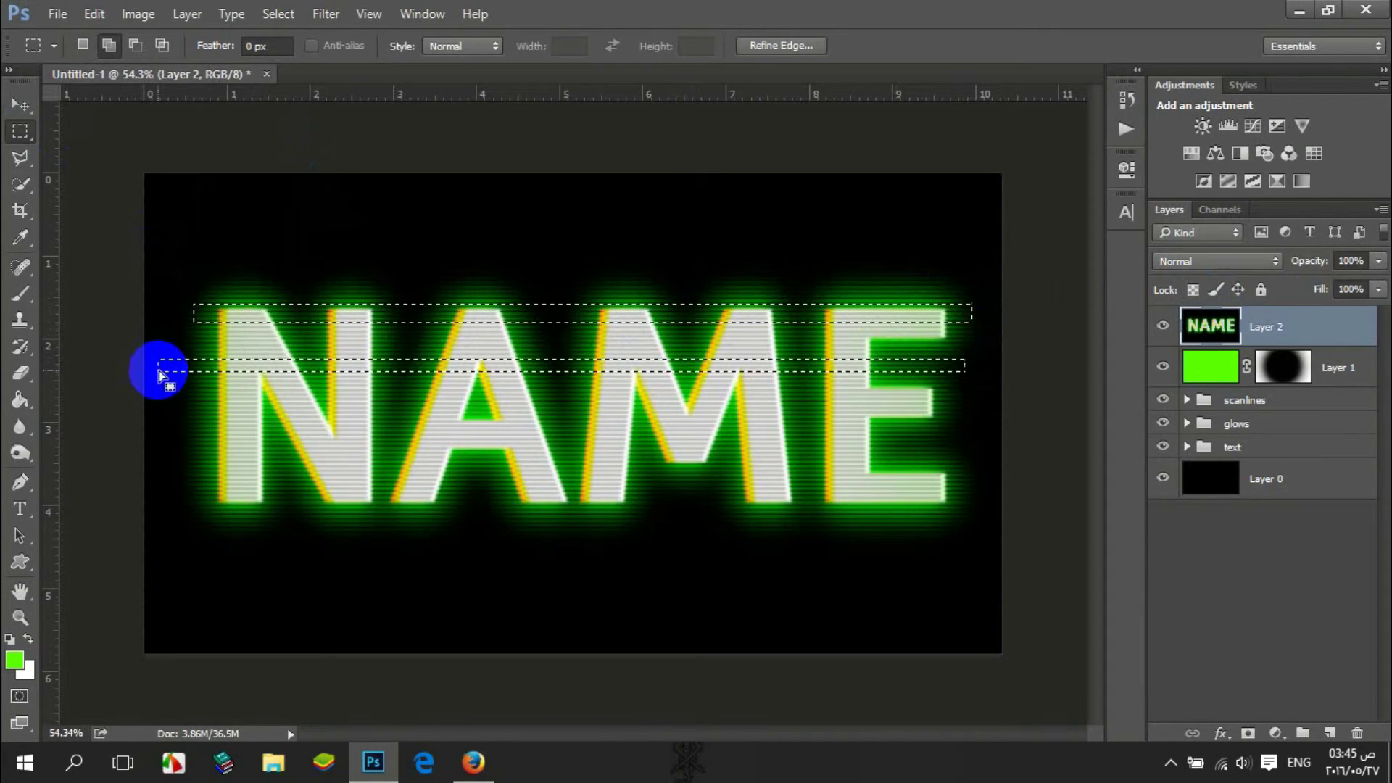
pyautogui.moveTo(196, 535); pyautogui.dragTo(984, 499)
pyautogui.moveTo(970, 451); pyautogui.dragTo(198, 433)
# Nudge the selected bands of the merged layer slightly upward and feather the selection by 2 pixels.
pyautogui.click(20, 105)
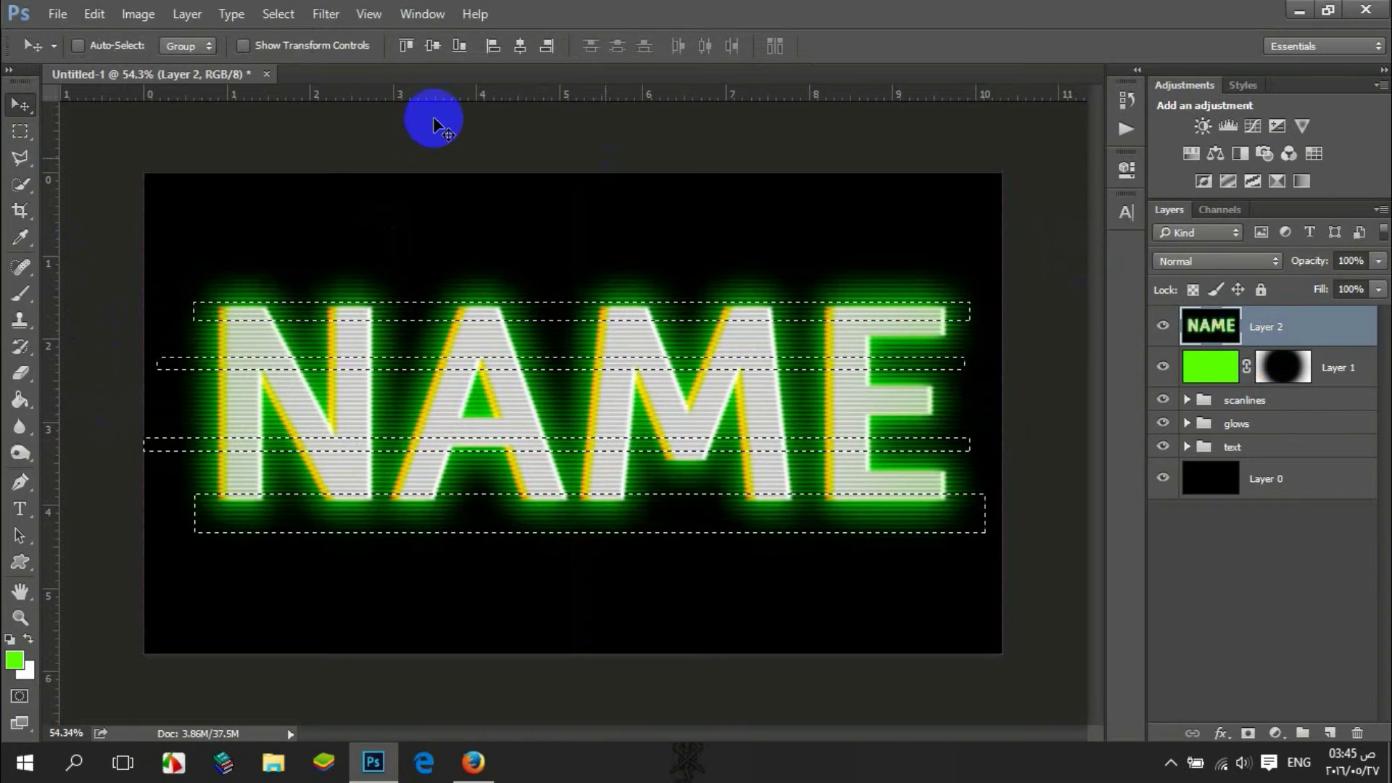
pyautogui.click(328, 4)
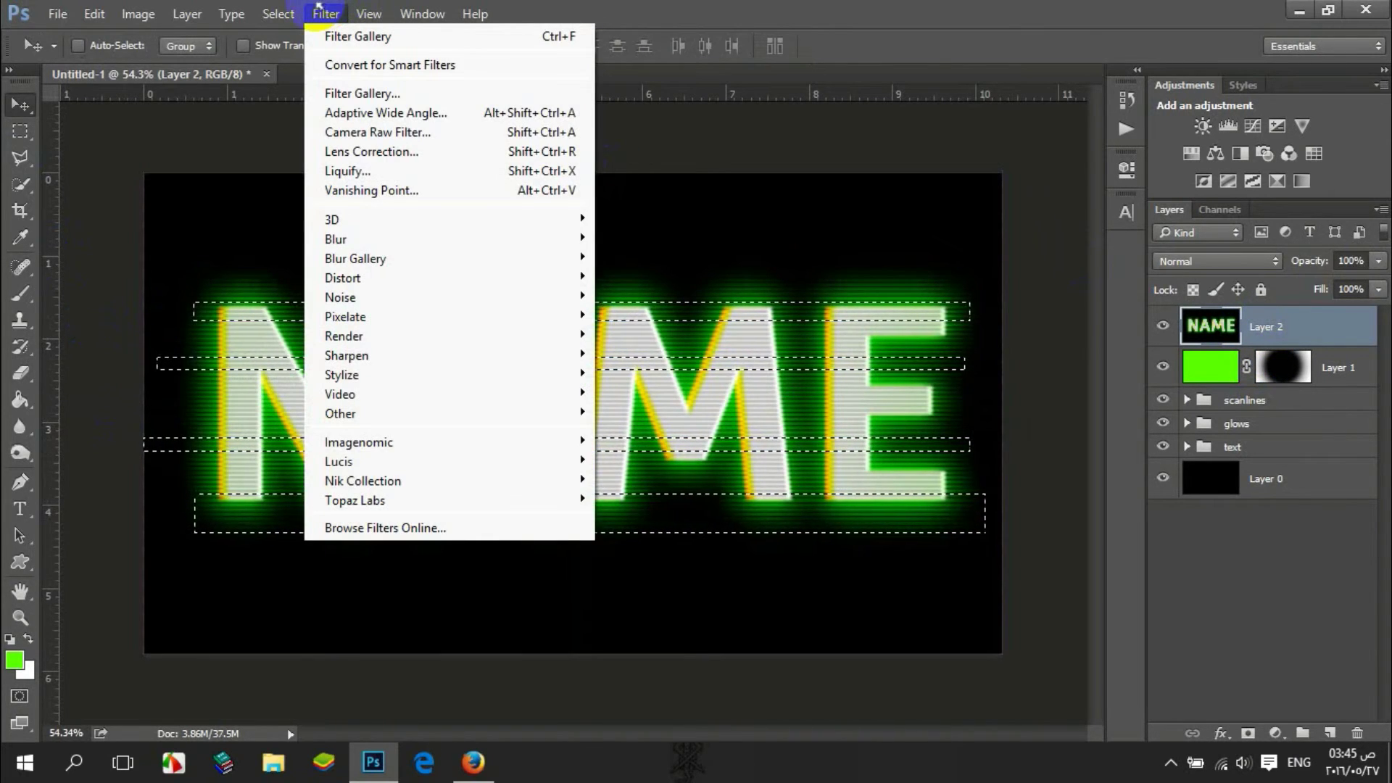
pyautogui.click(281, 9)
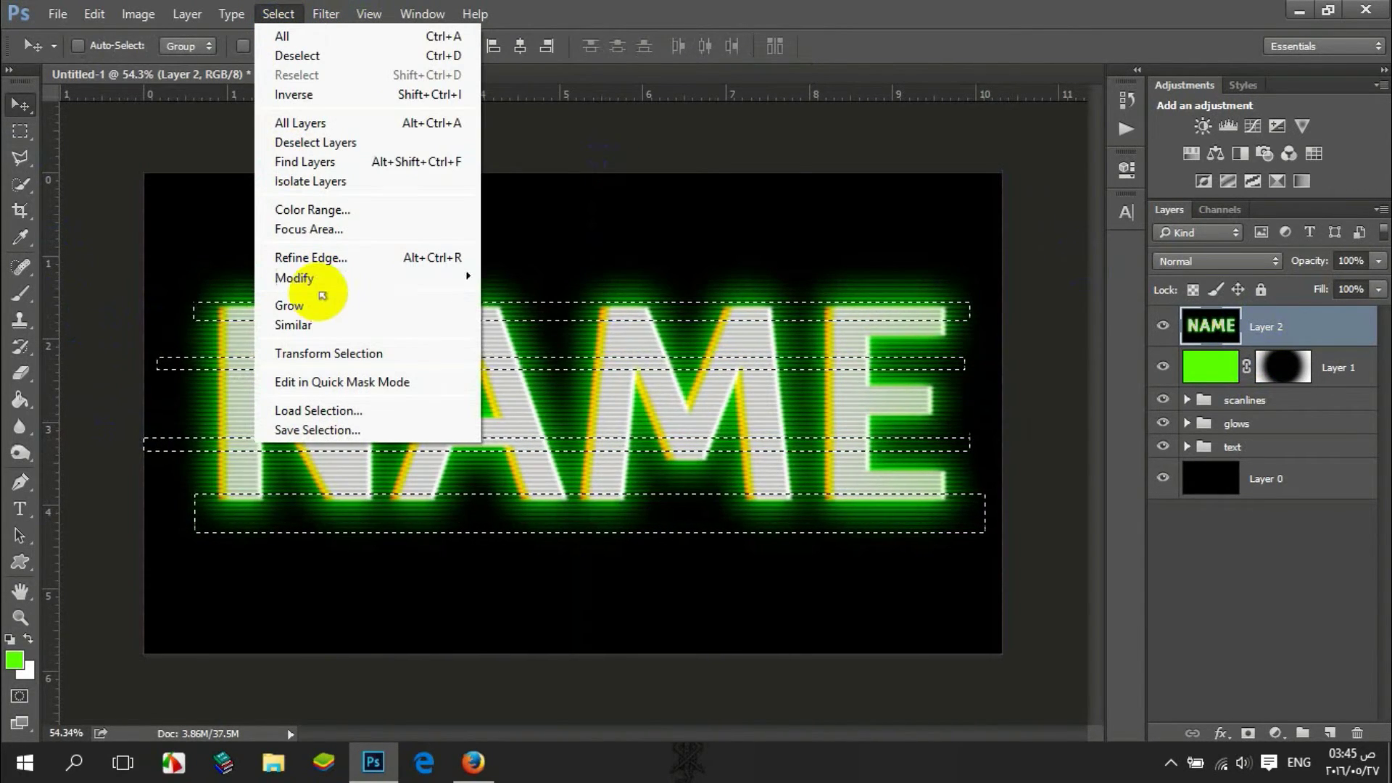
pyautogui.moveTo(351, 280)
pyautogui.click(542, 355)
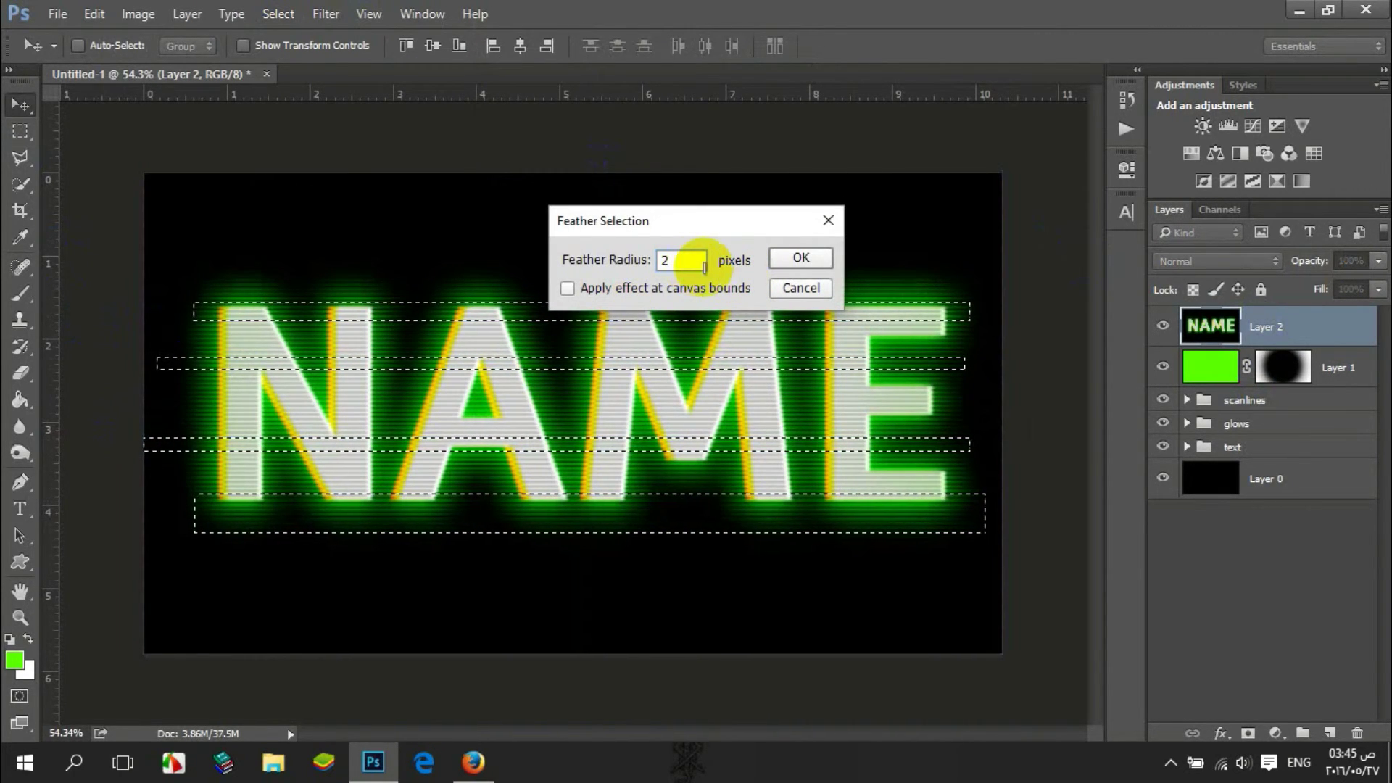
pyautogui.click(785, 259)
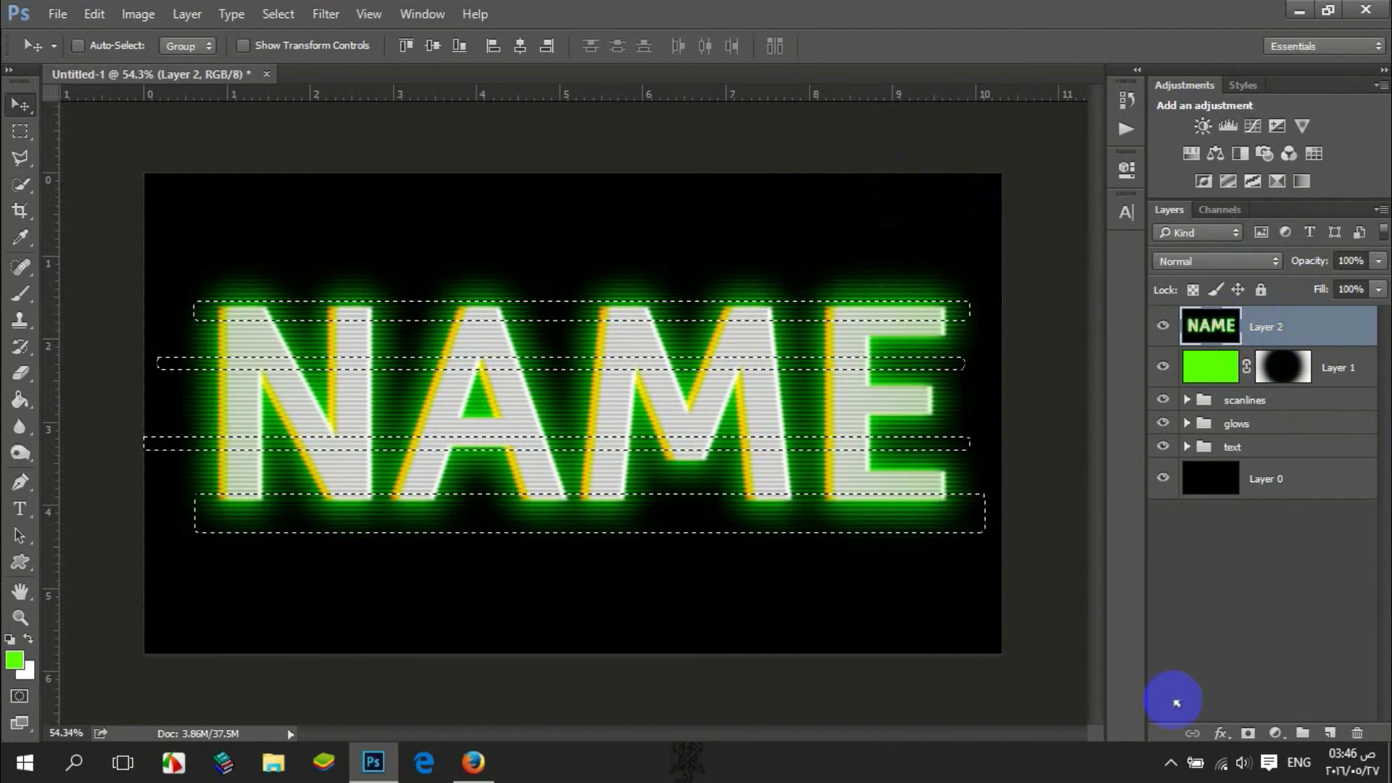
# Mask the merged layer with the feathered band selection and unlink the mask, leaving the layer's image active.
pyautogui.click(1247, 734)
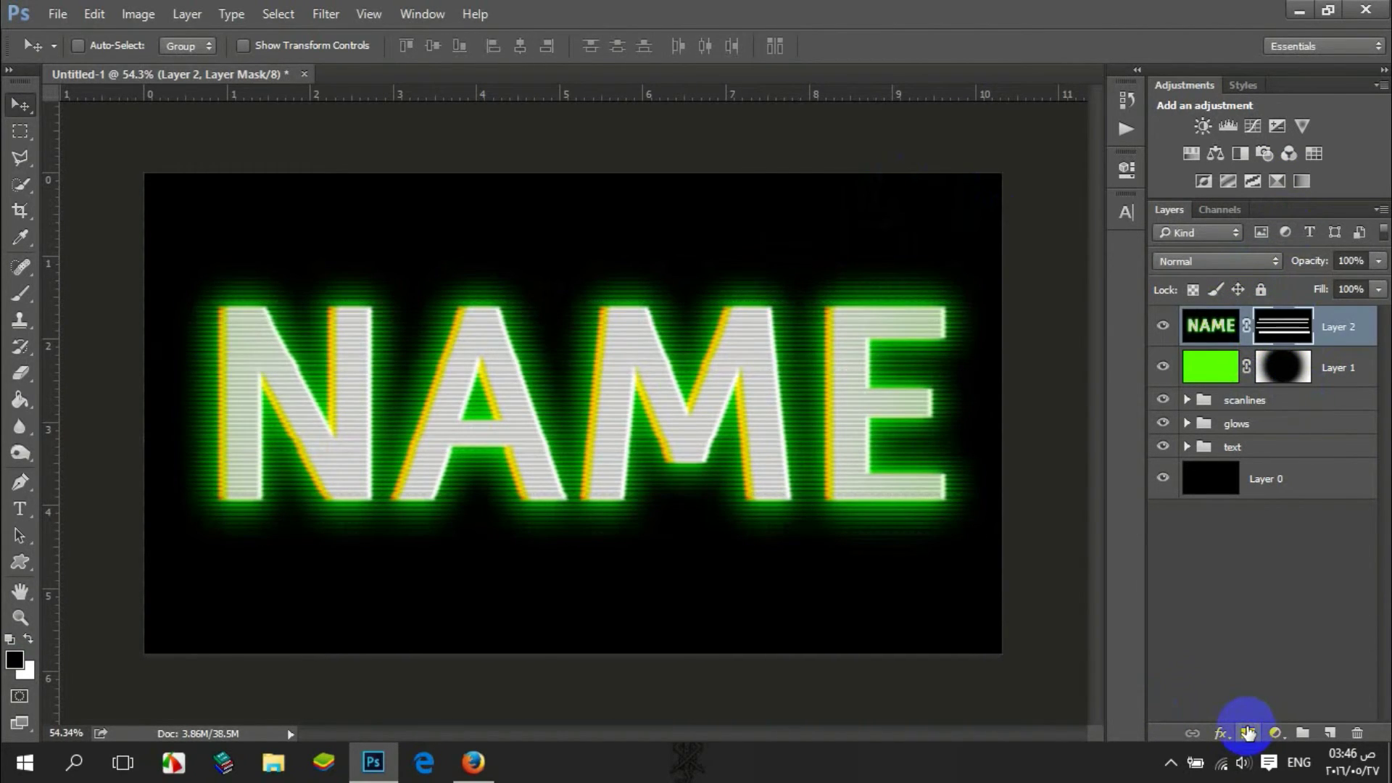
pyautogui.click(19, 131)
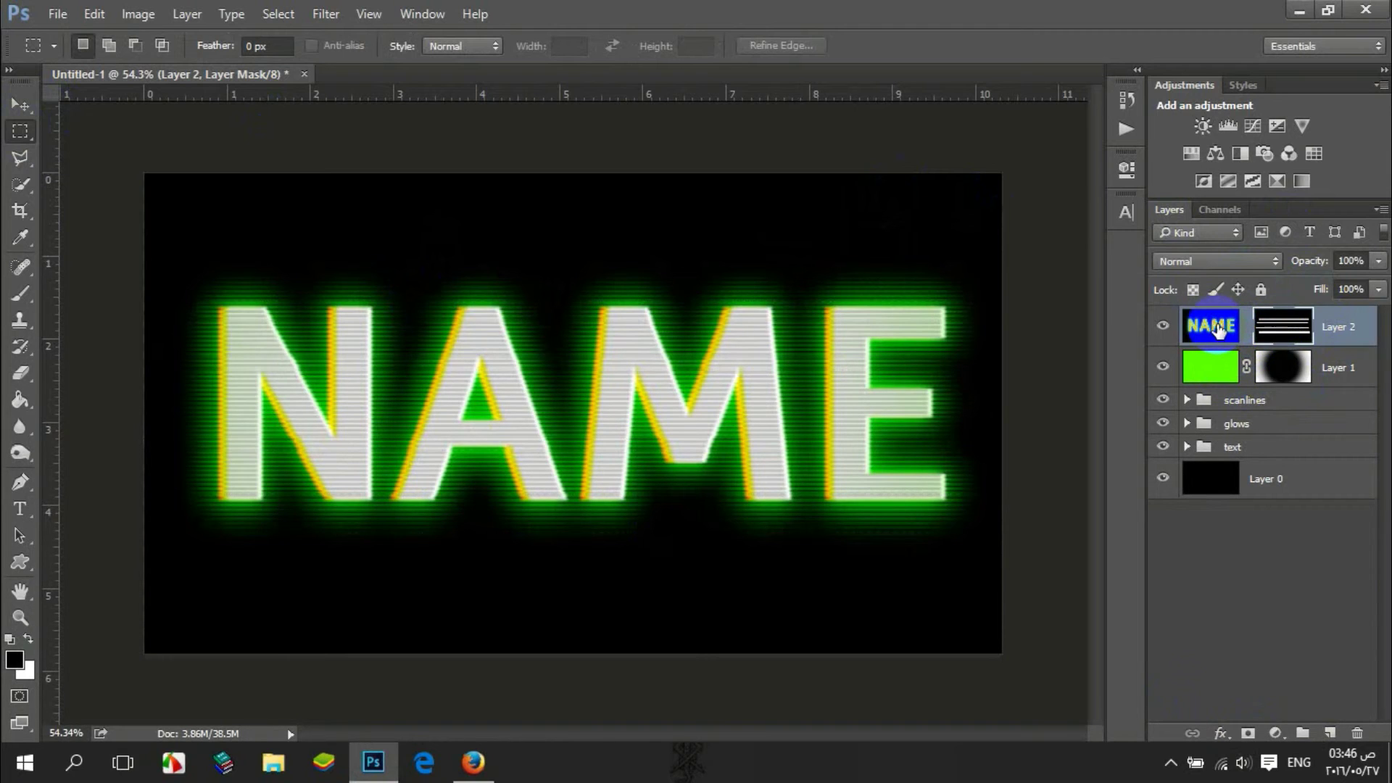
pyautogui.click(1193, 329)
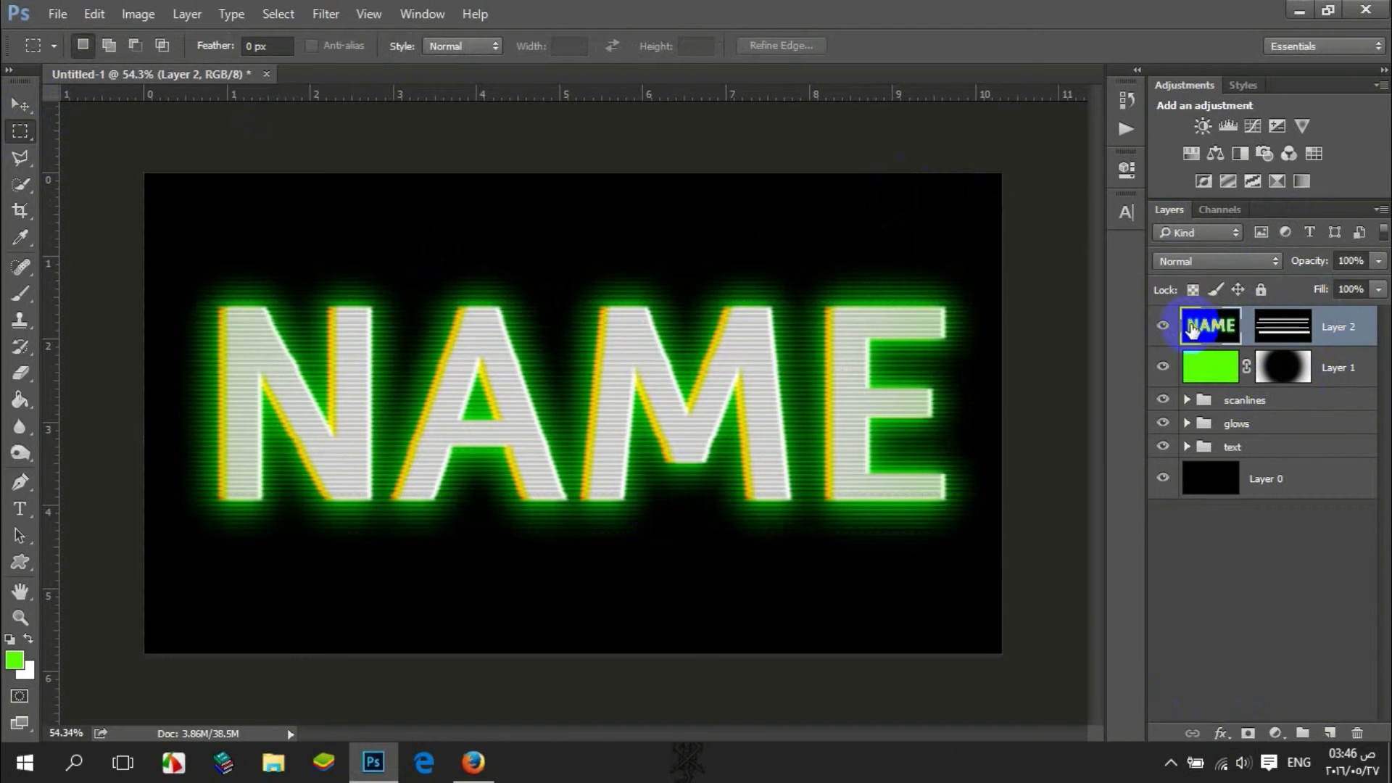
# Distort the merged layer's image with the ZigZag filter at amount 5, 5 ridges and Pond Ripples style.
pyautogui.click(326, 15)
pyautogui.moveTo(406, 276)
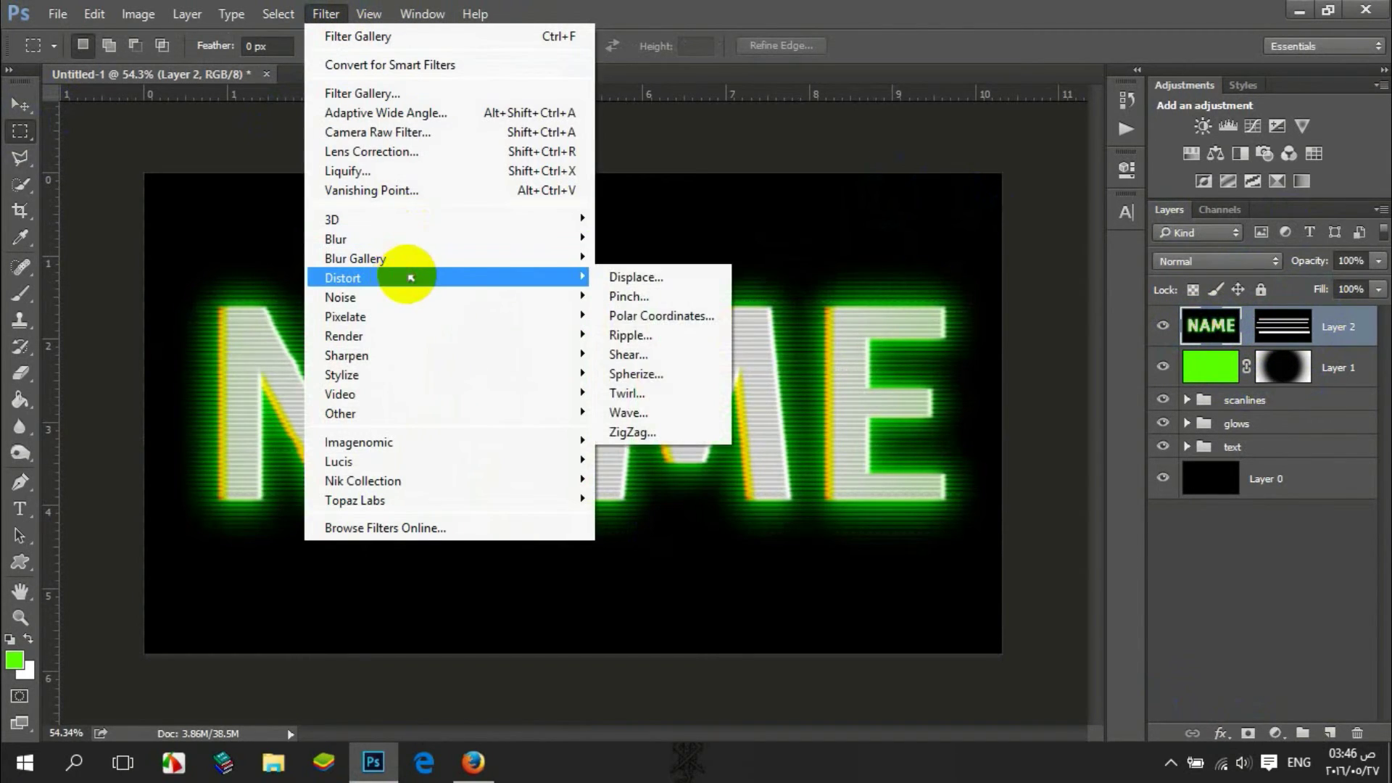
pyautogui.click(628, 434)
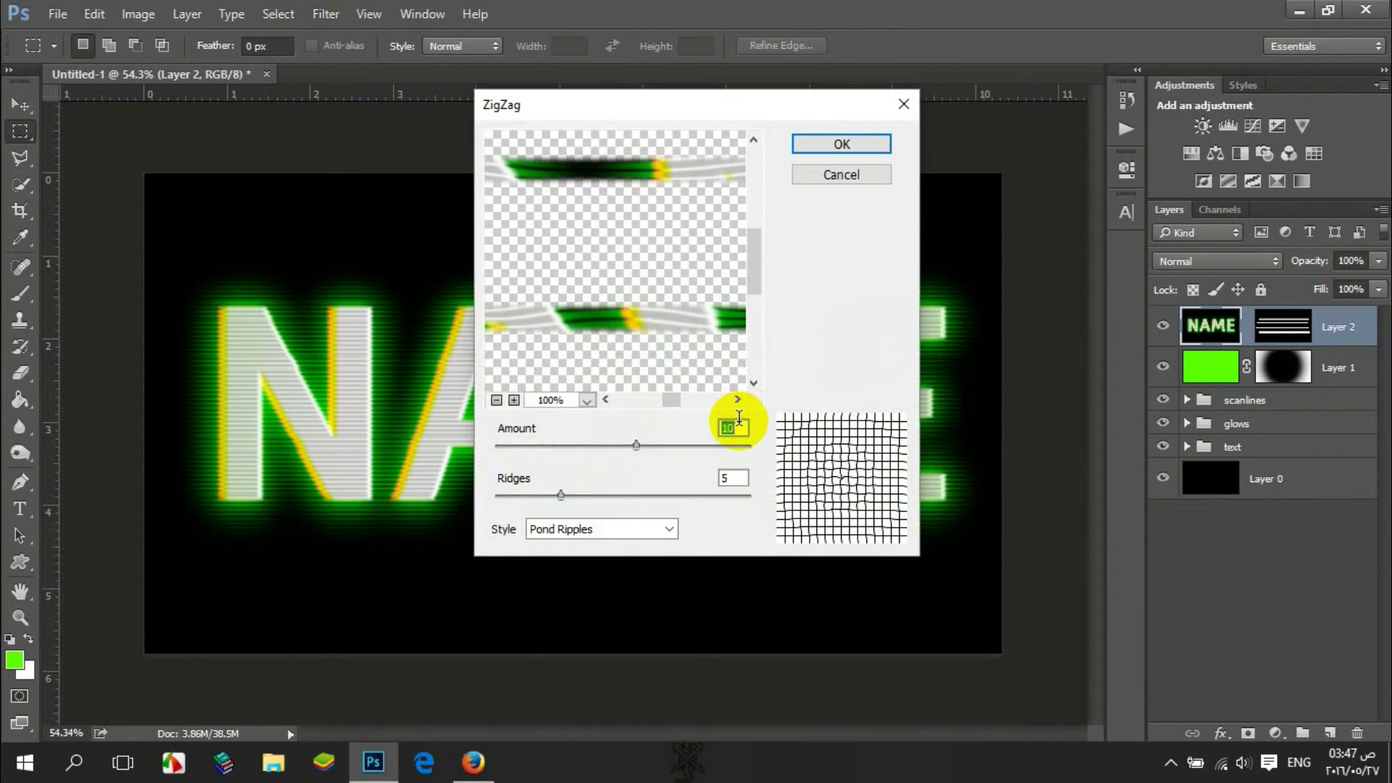
pyautogui.write('5')
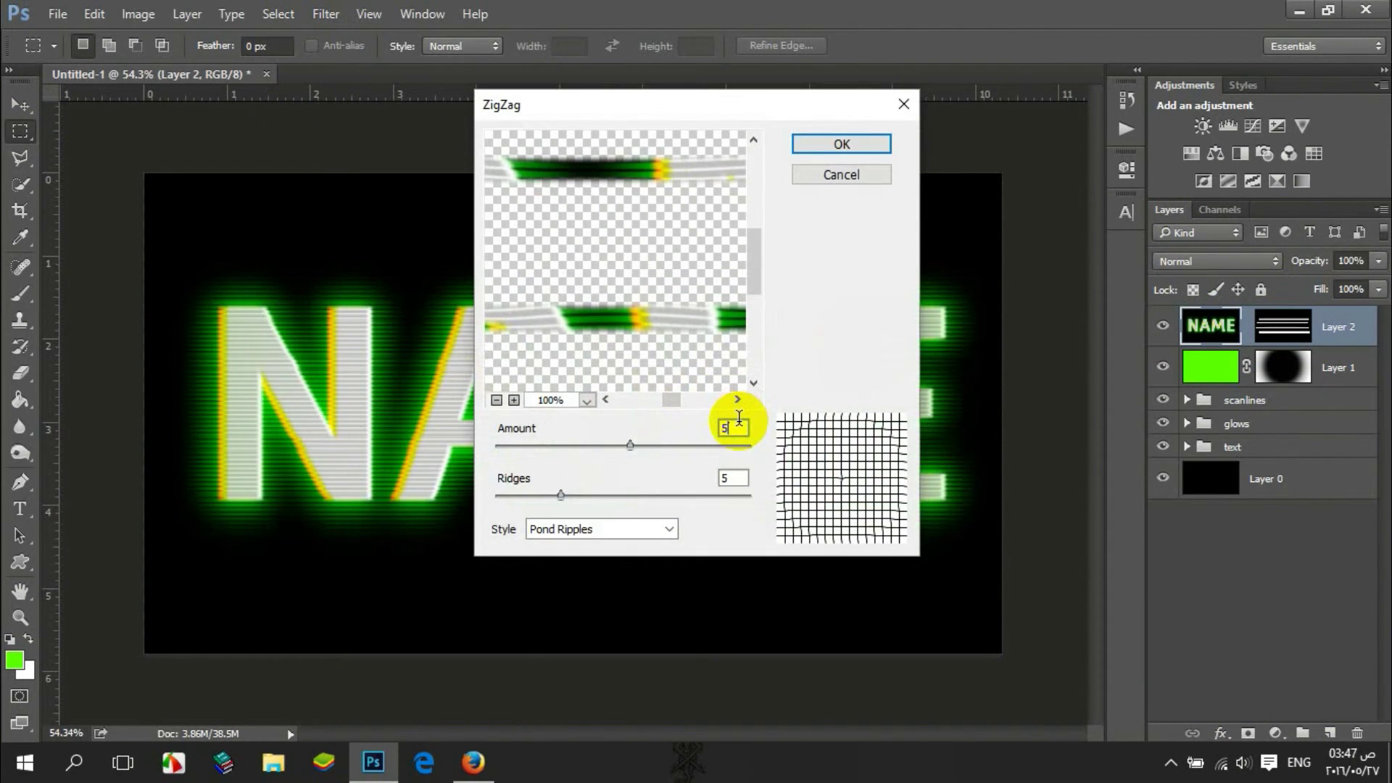
pyautogui.click(623, 522)
pyautogui.click(598, 528)
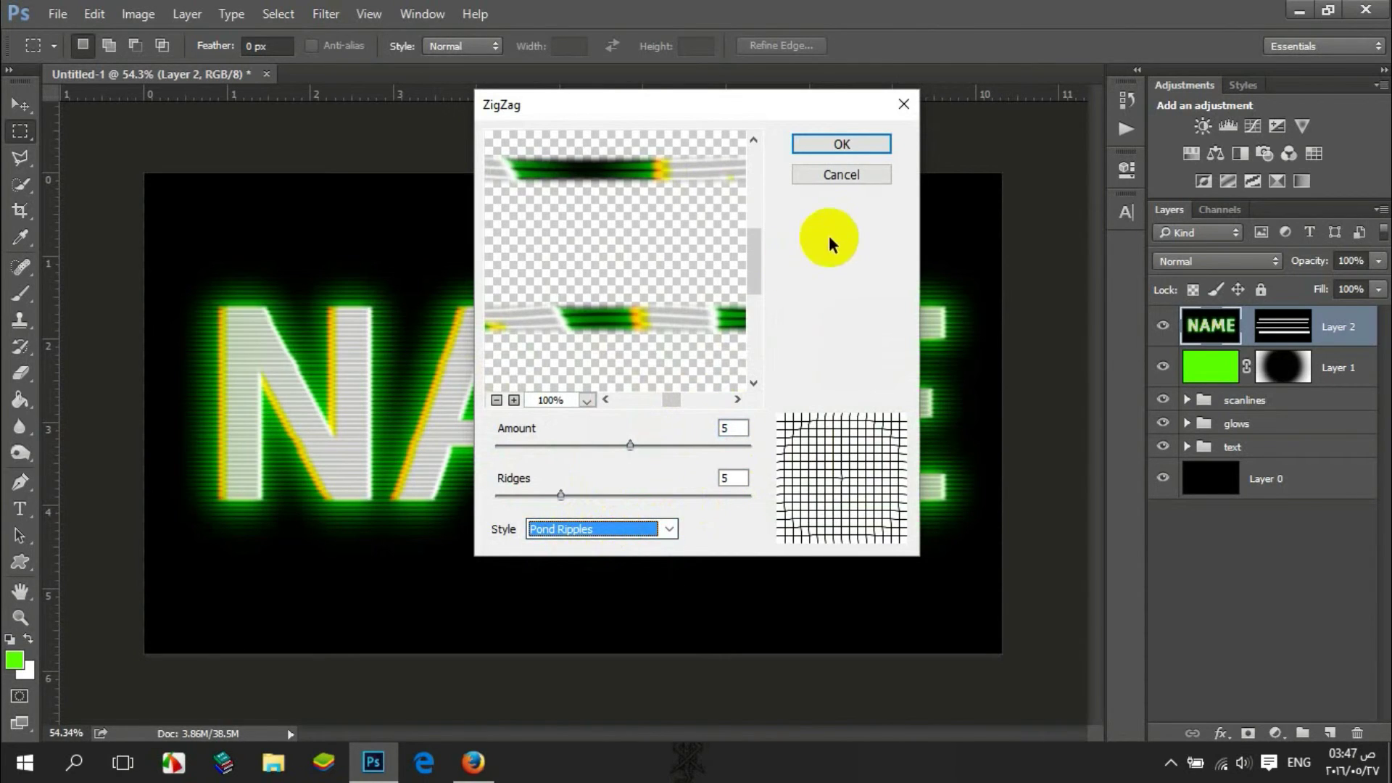
pyautogui.click(841, 144)
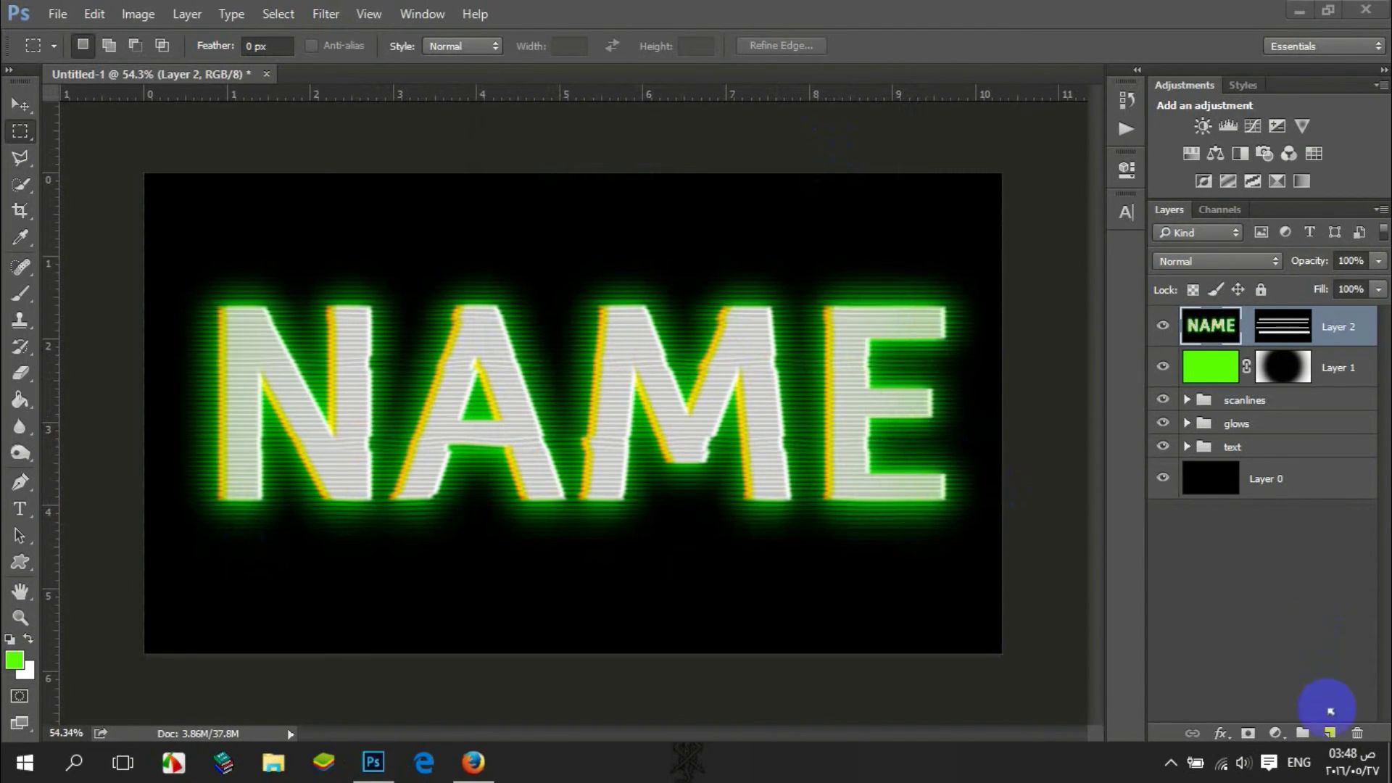
# Add a new layer on top, reset the colors to default and fill the layer with black.
pyautogui.click(1329, 734)
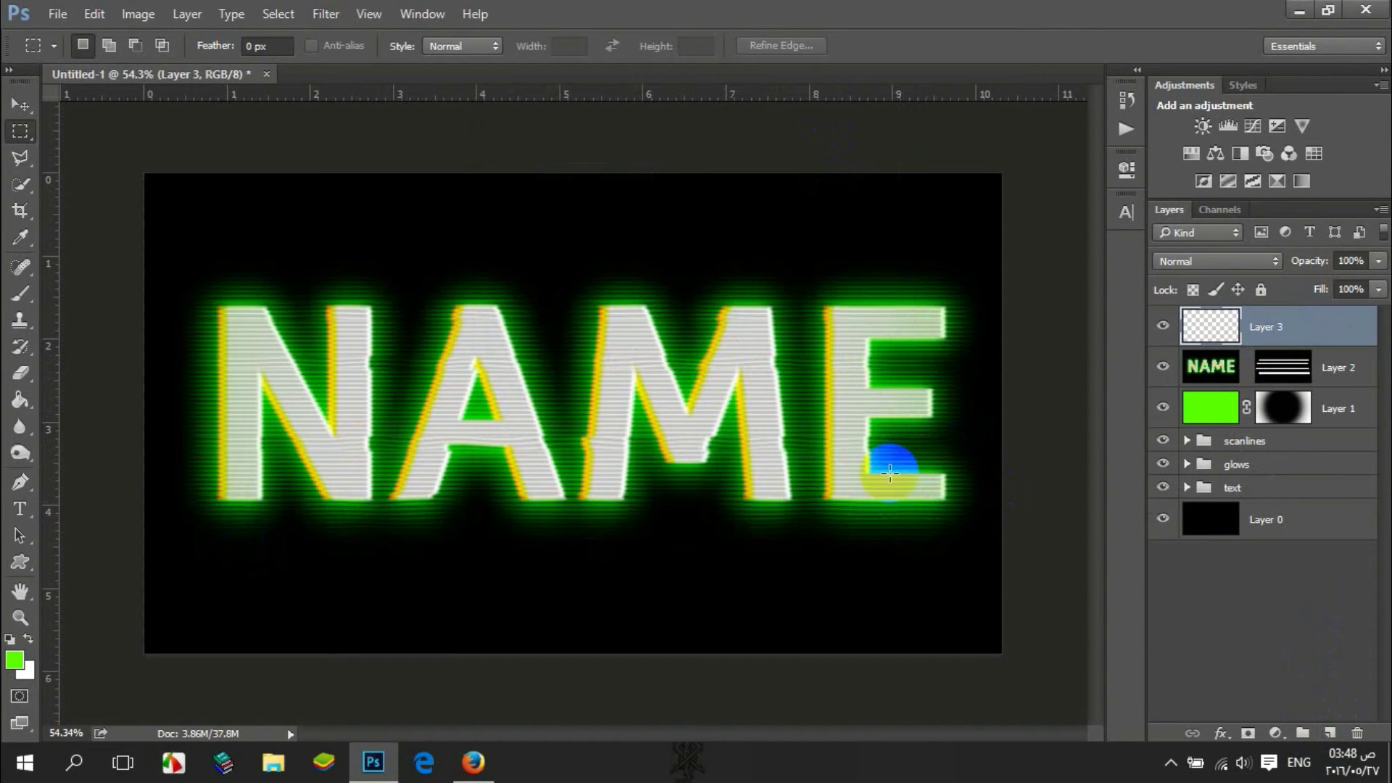
pyautogui.click(9, 639)
pyautogui.press('g')
pyautogui.click(957, 213)
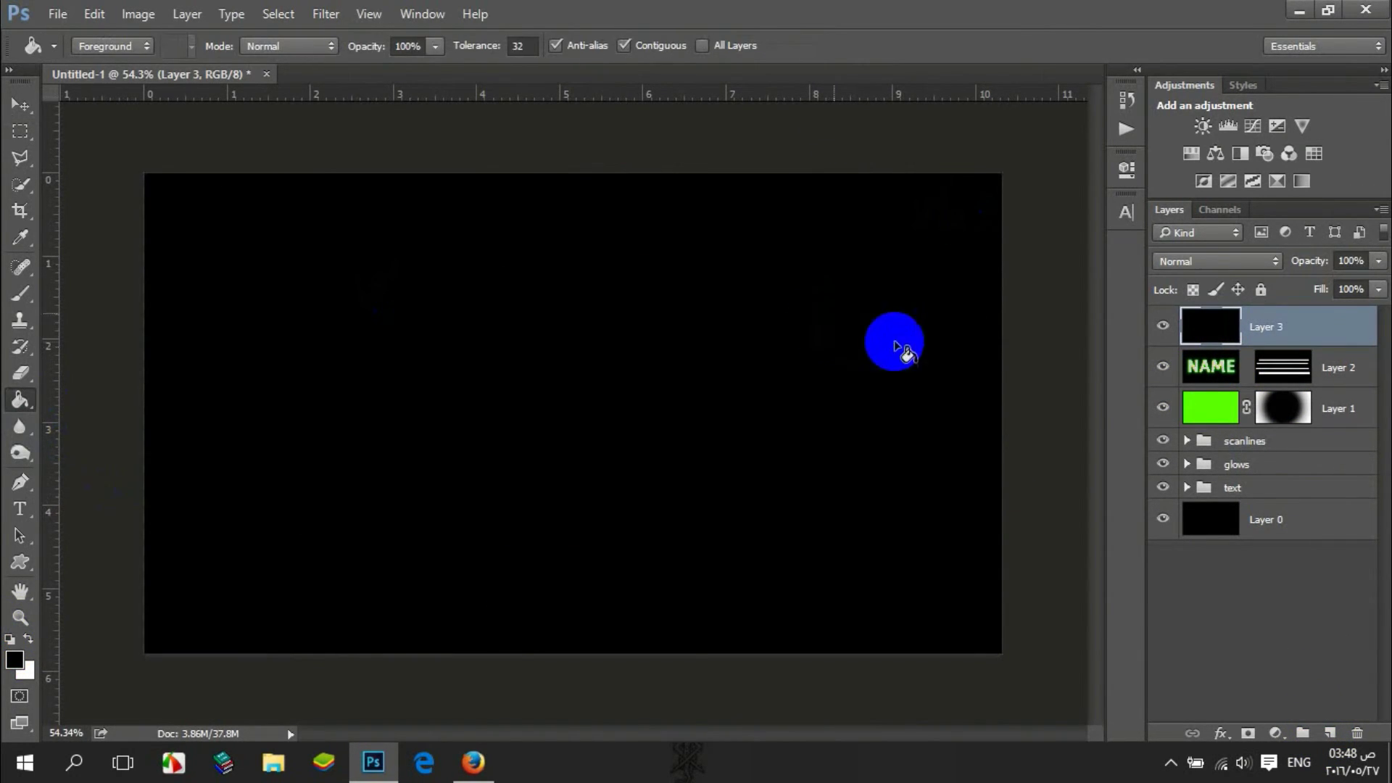
# Apply the Add Noise filter to the black layer at 30% with Gaussian distribution and Monochromatic enabled.
pyautogui.click(21, 131)
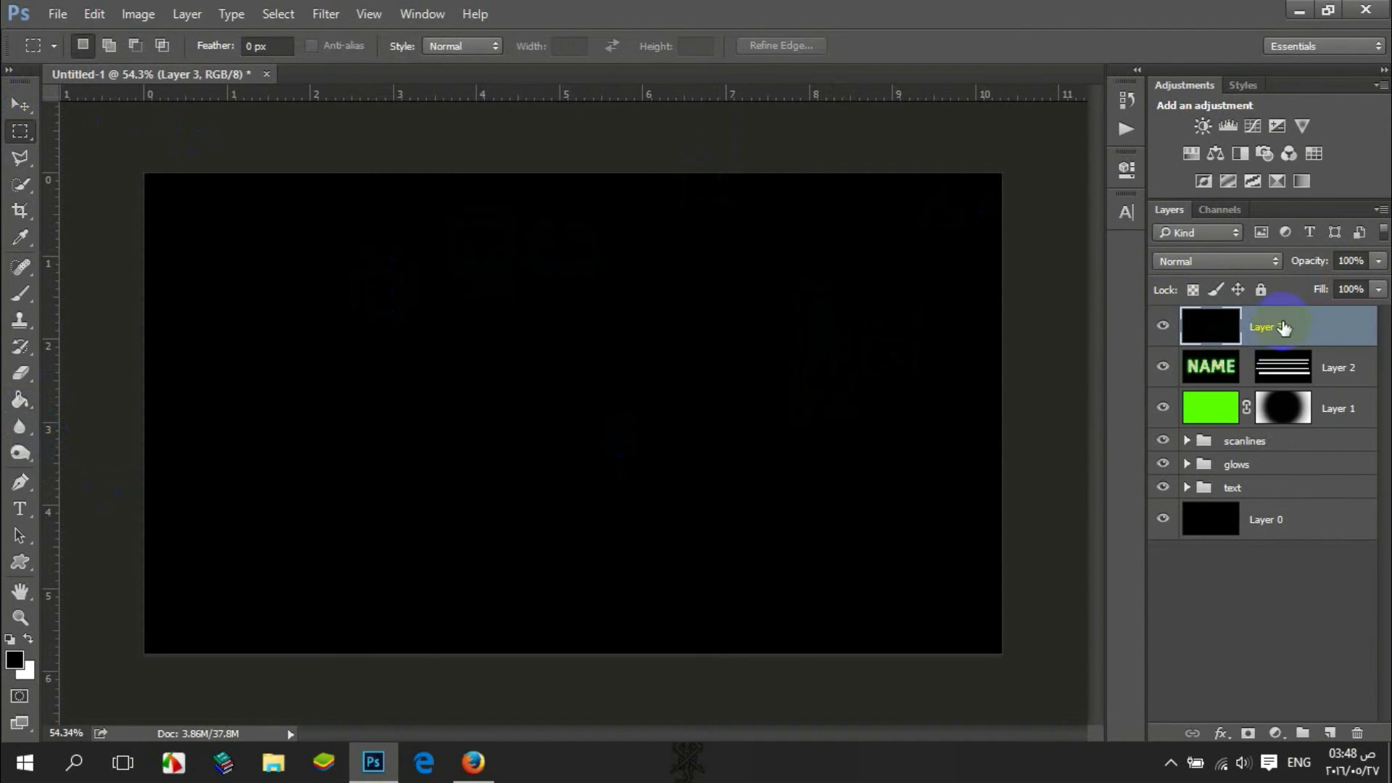
pyautogui.click(326, 13)
pyautogui.moveTo(351, 296)
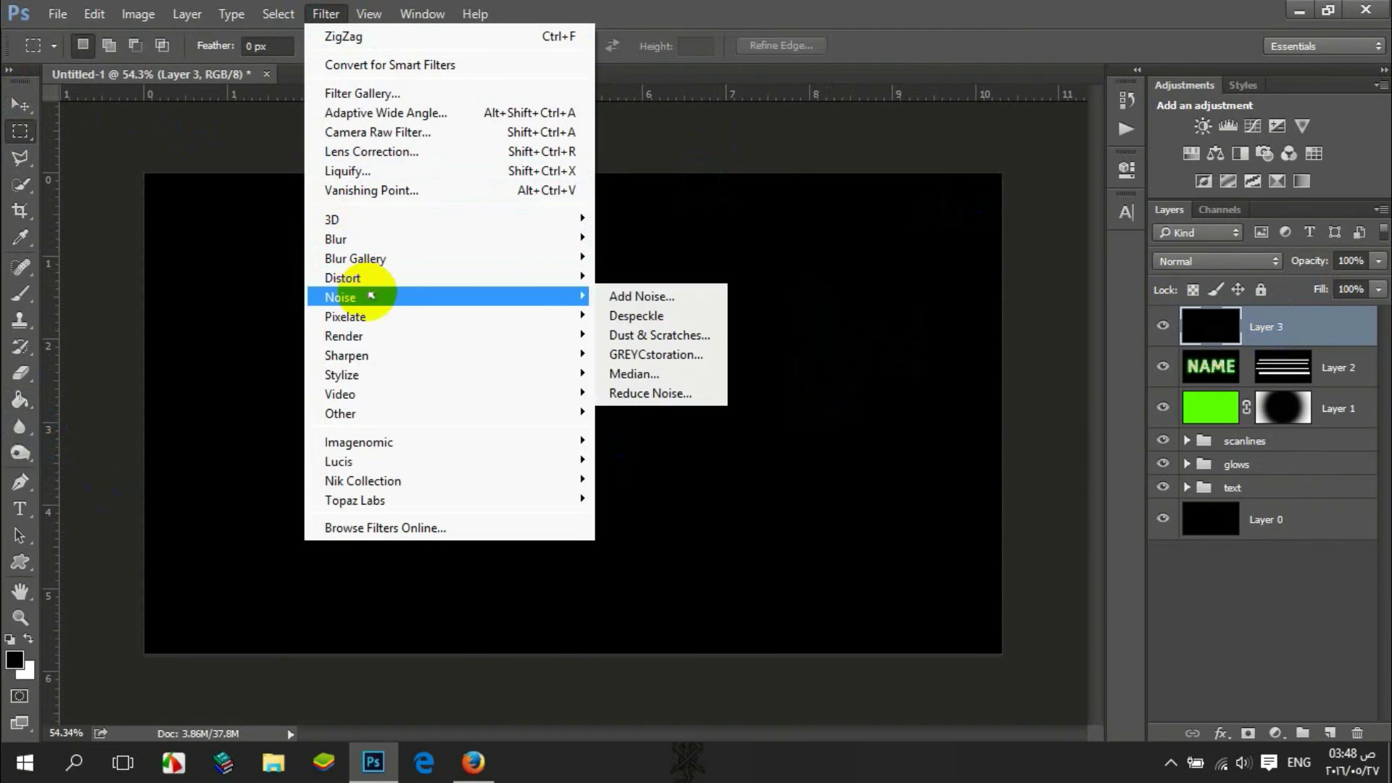
pyautogui.click(642, 297)
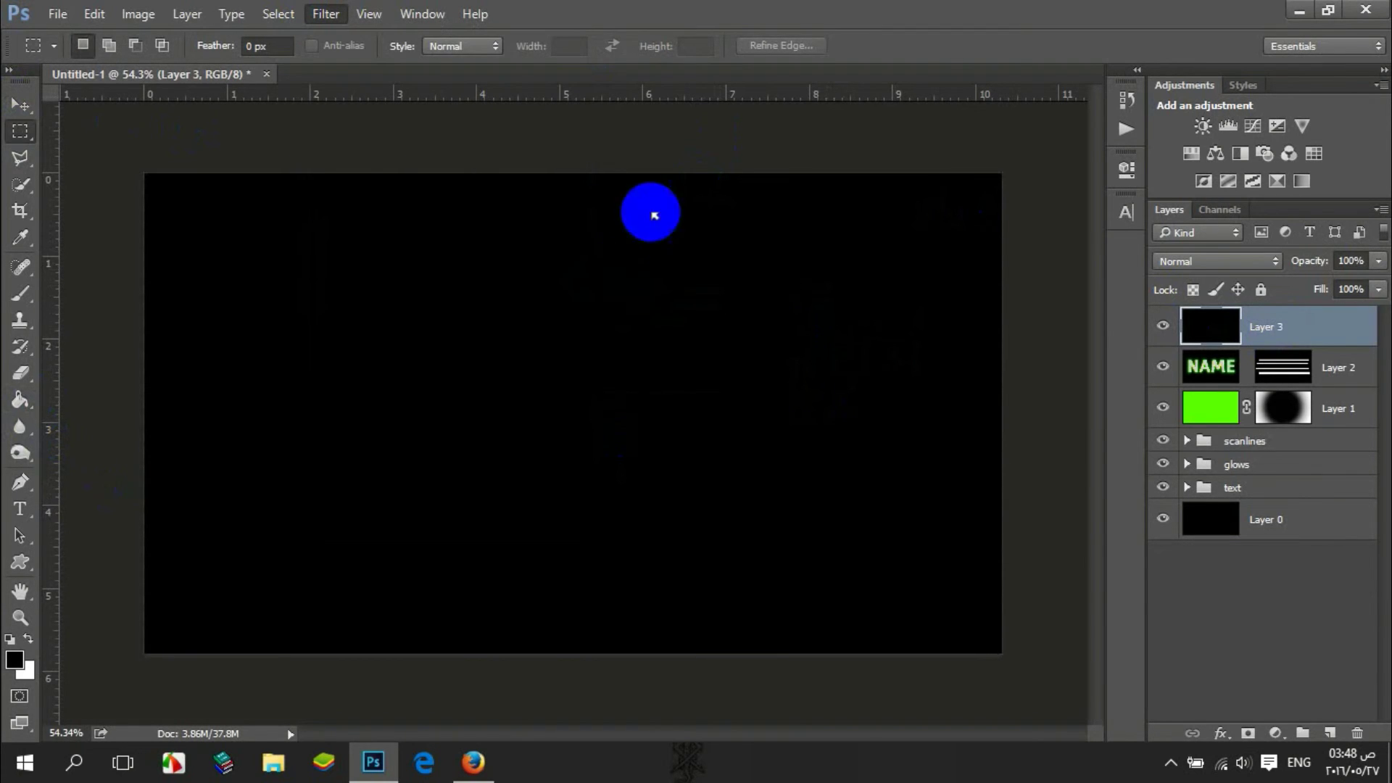
pyautogui.click(617, 401)
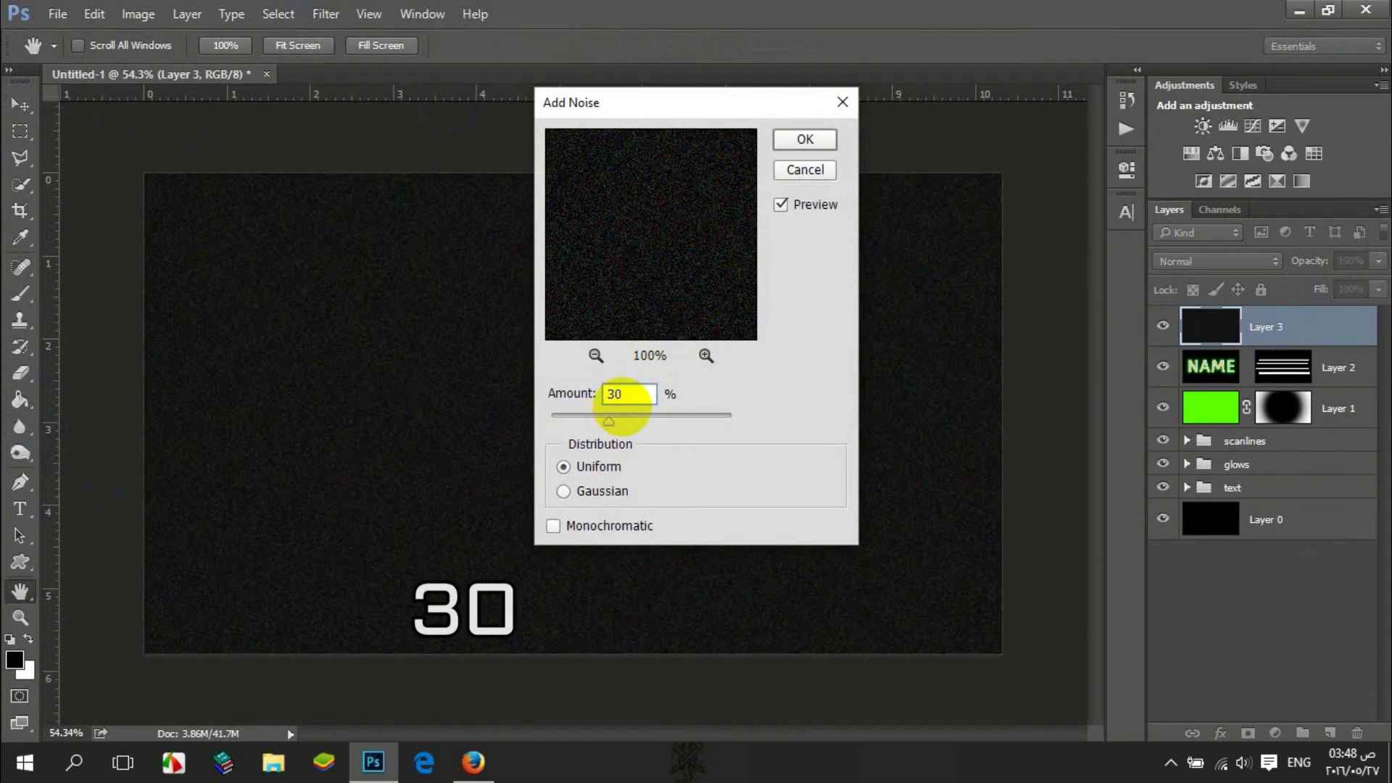
pyautogui.click(564, 491)
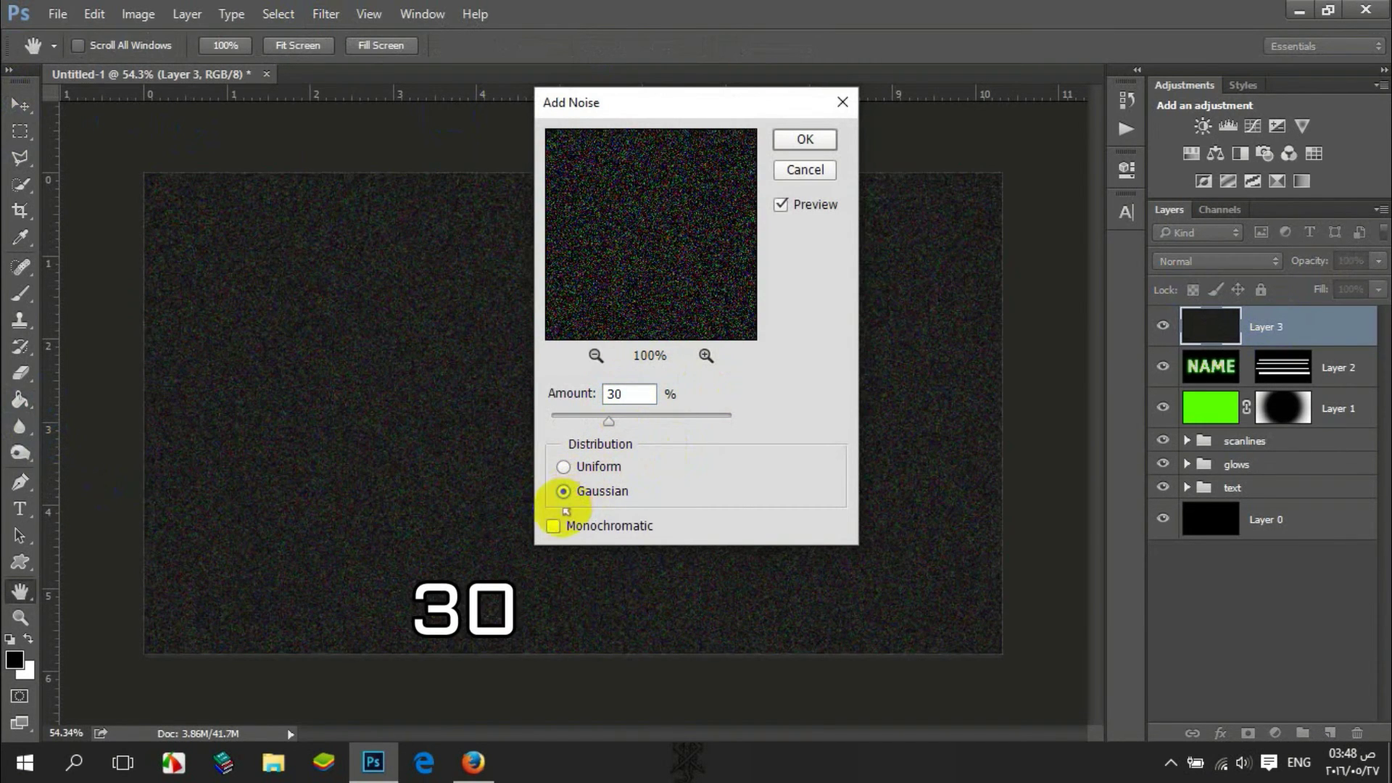
pyautogui.click(557, 523)
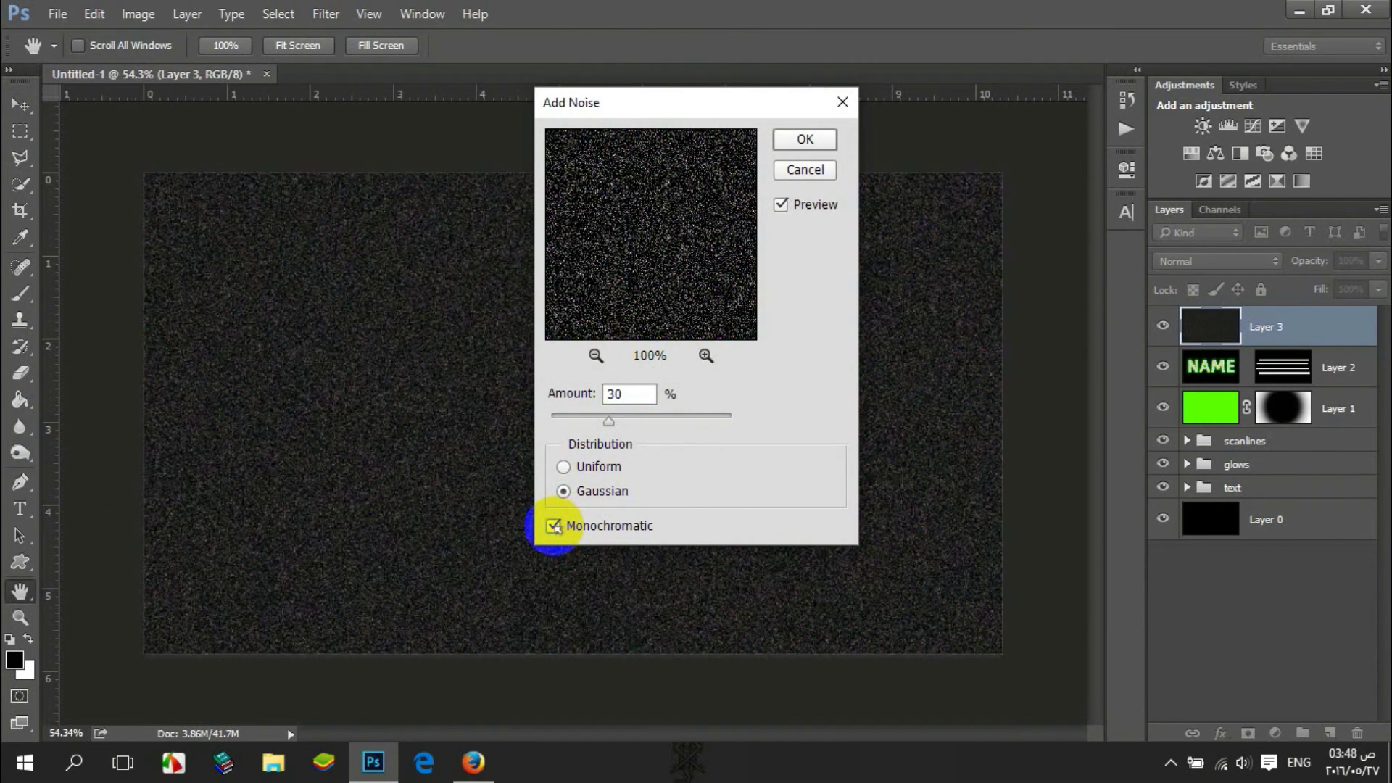
pyautogui.click(803, 140)
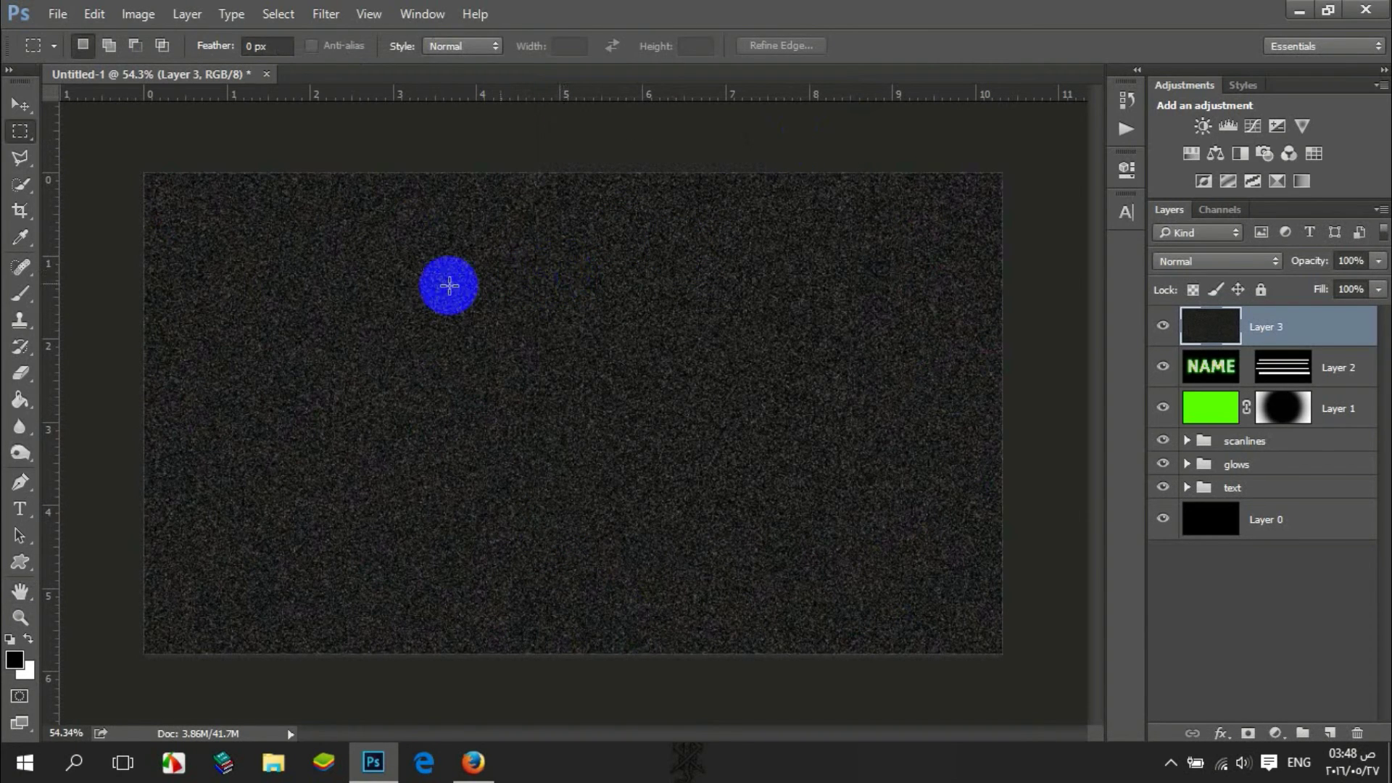
# Stretch the noise layer vertically with Free Transform to a height of 500%, keeping its width unchanged.
pyautogui.hotkey('ctrl', 't')
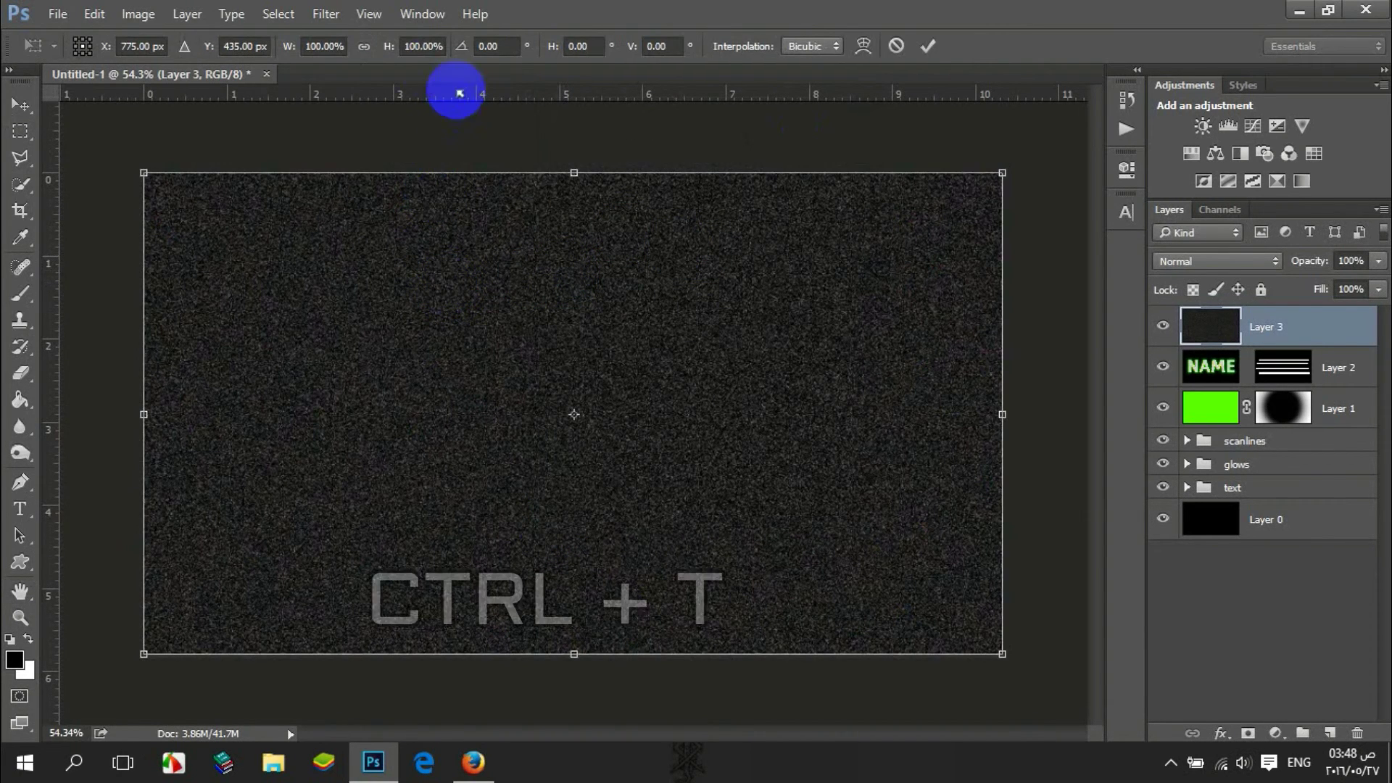
pyautogui.doubleClick(419, 50)
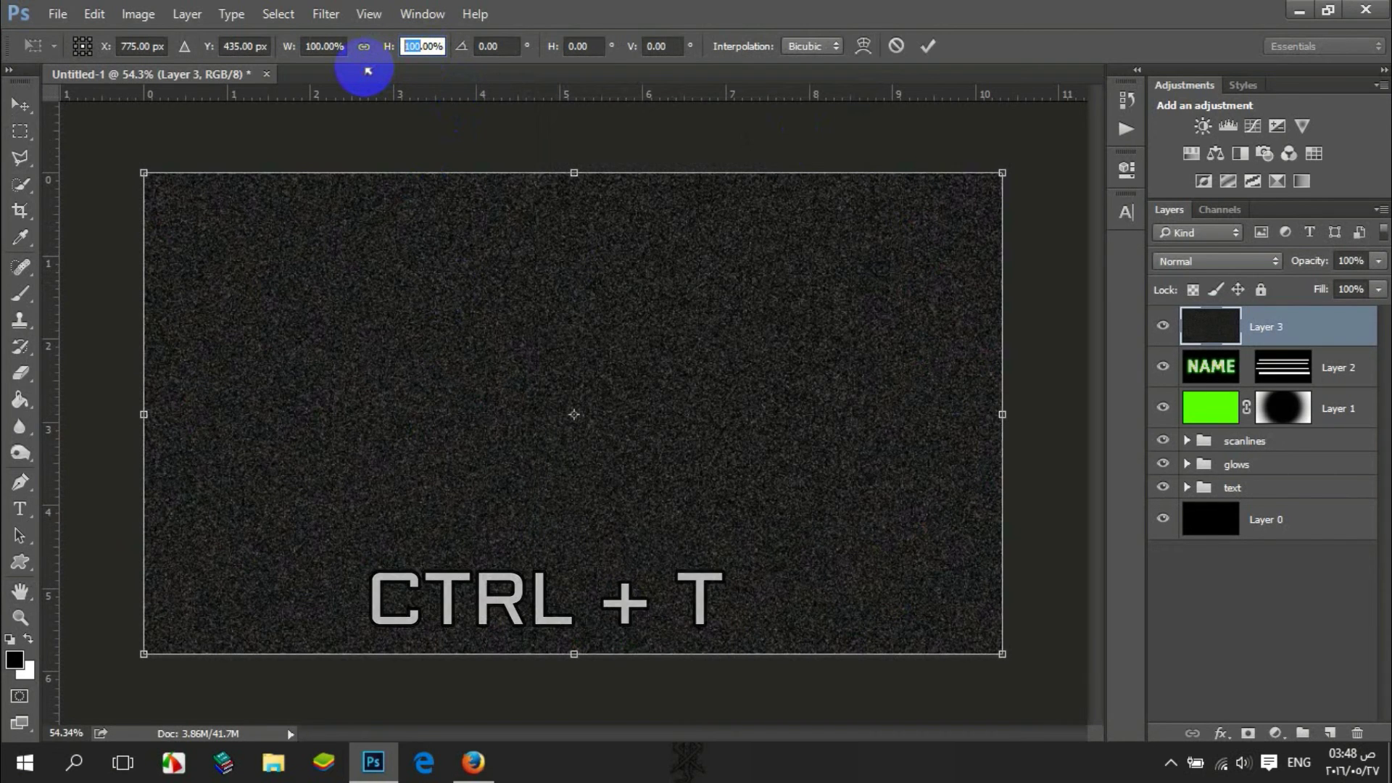
pyautogui.write('500')
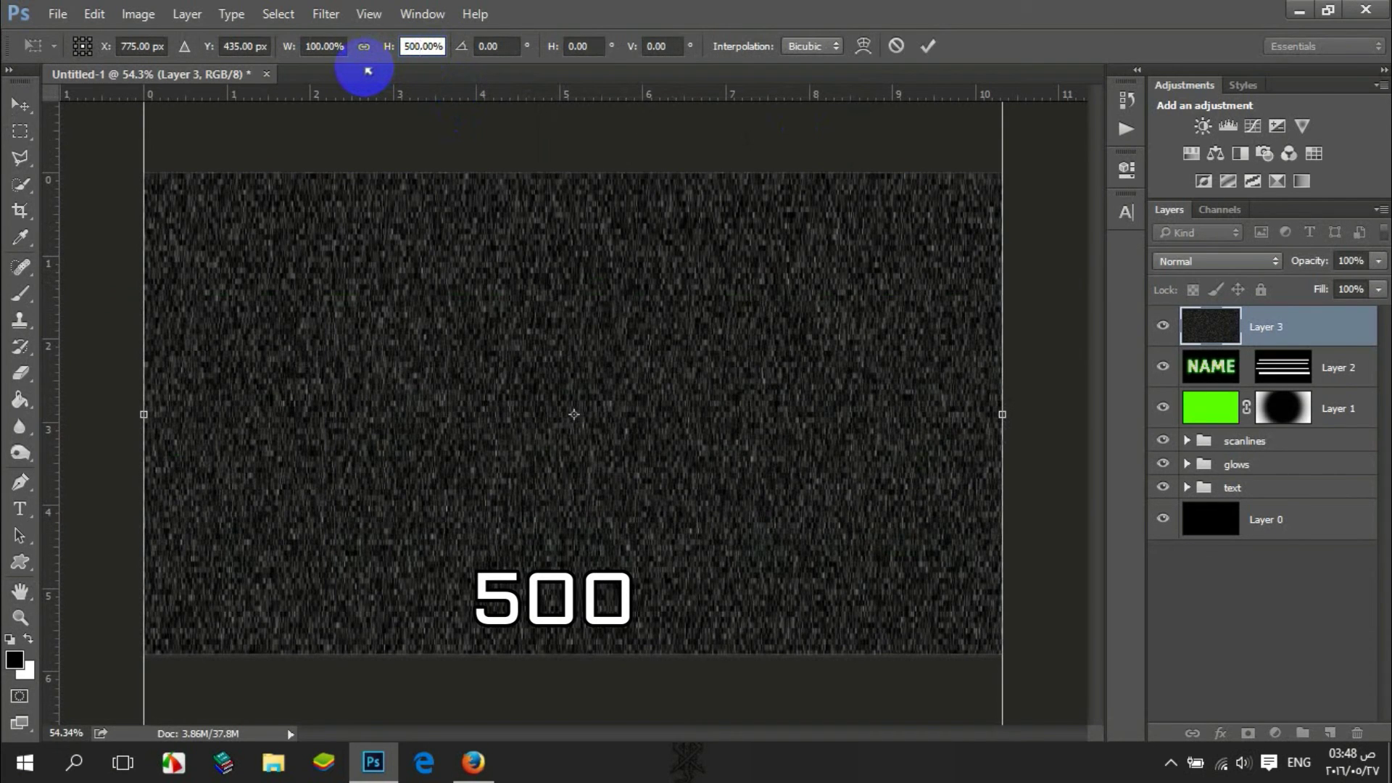
pyautogui.press('Return')
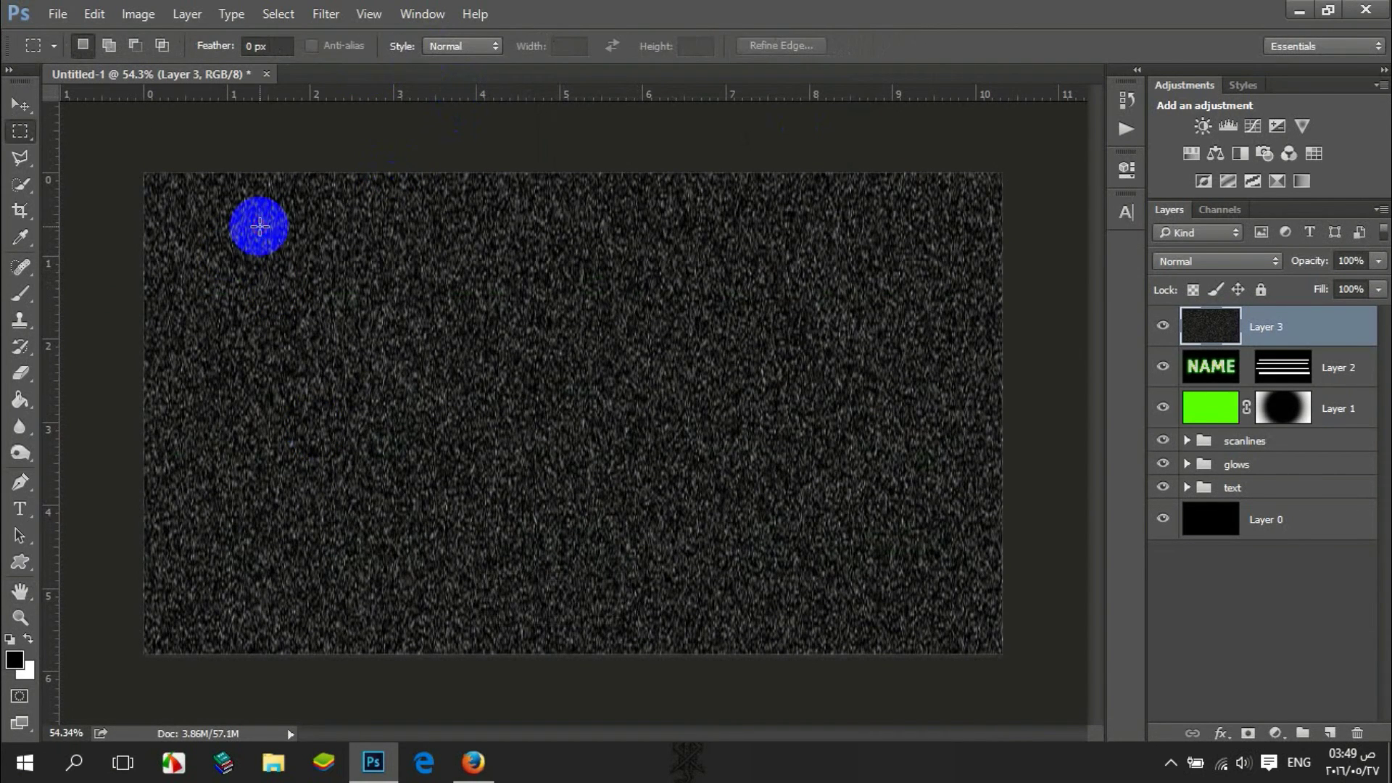
# Select the entire canvas and crop the image to it, trimming the stretched noise that extends beyond the edges.
pyautogui.hotkey('ctrl', 'a')
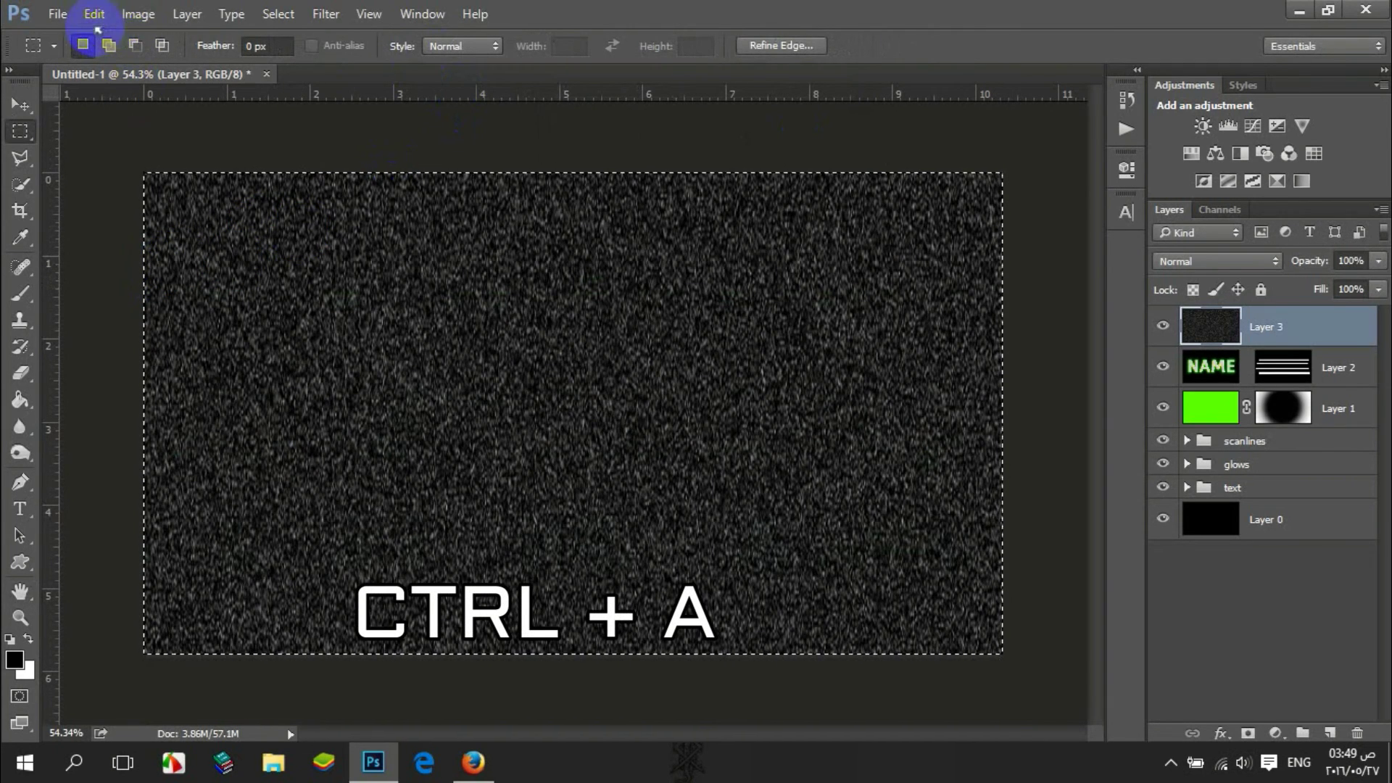
pyautogui.click(135, 14)
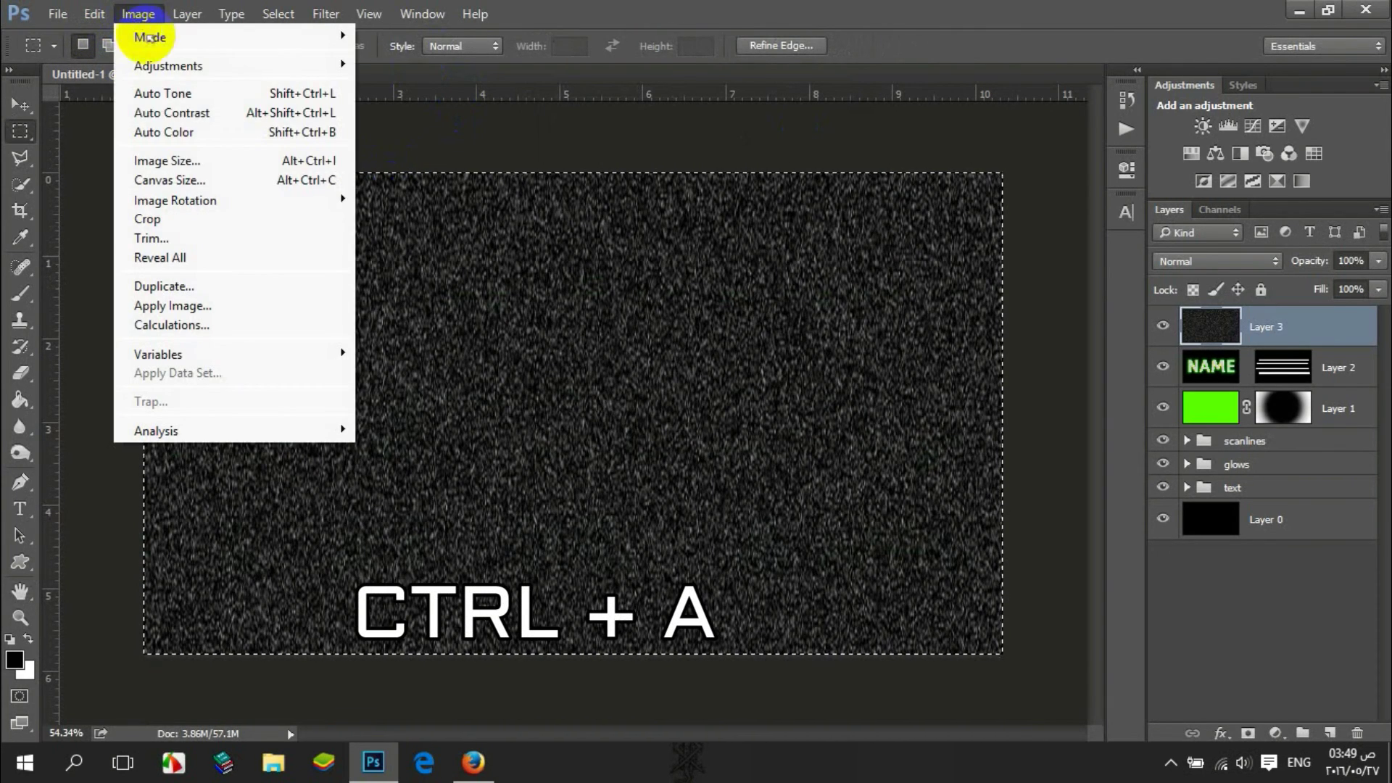
pyautogui.click(171, 216)
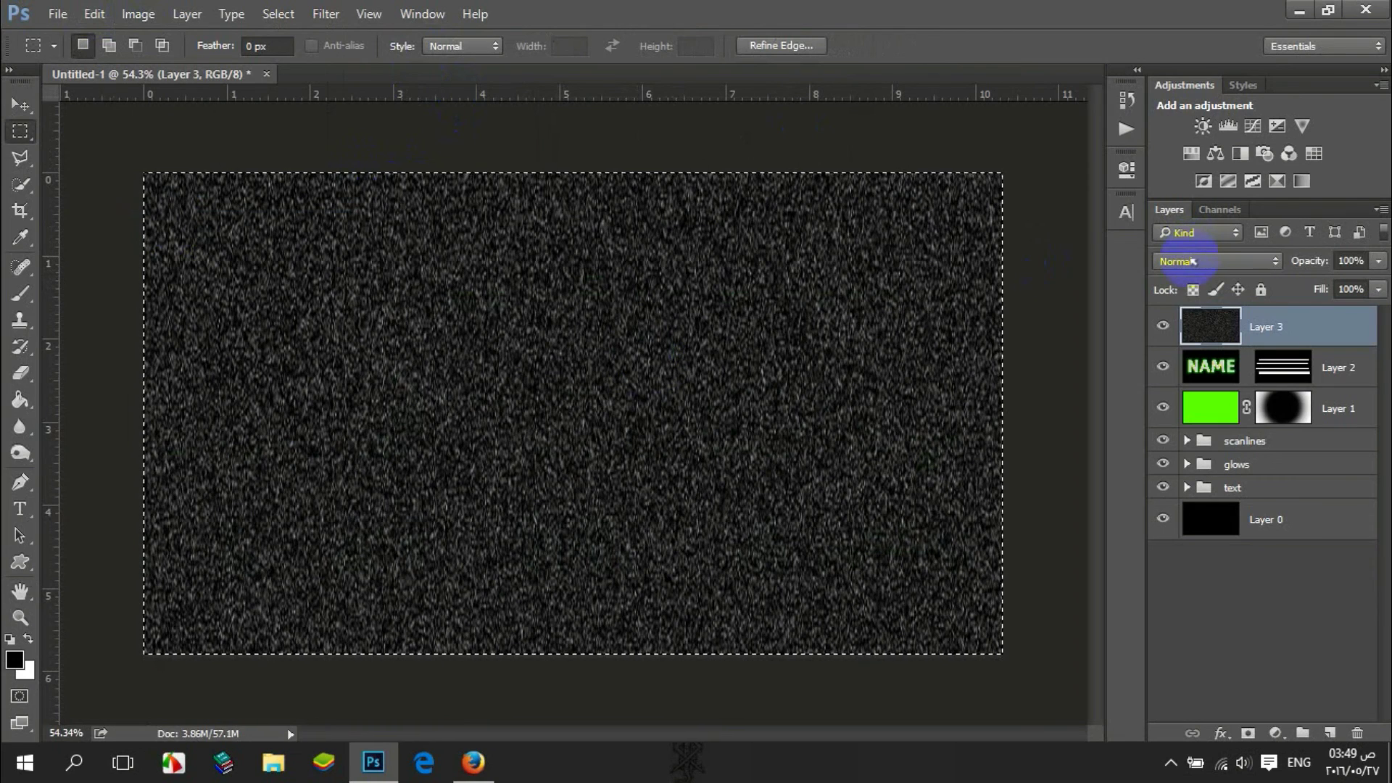
# Set the noise layer's blend mode to Color Dodge and lower its opacity.
pyautogui.click(1194, 262)
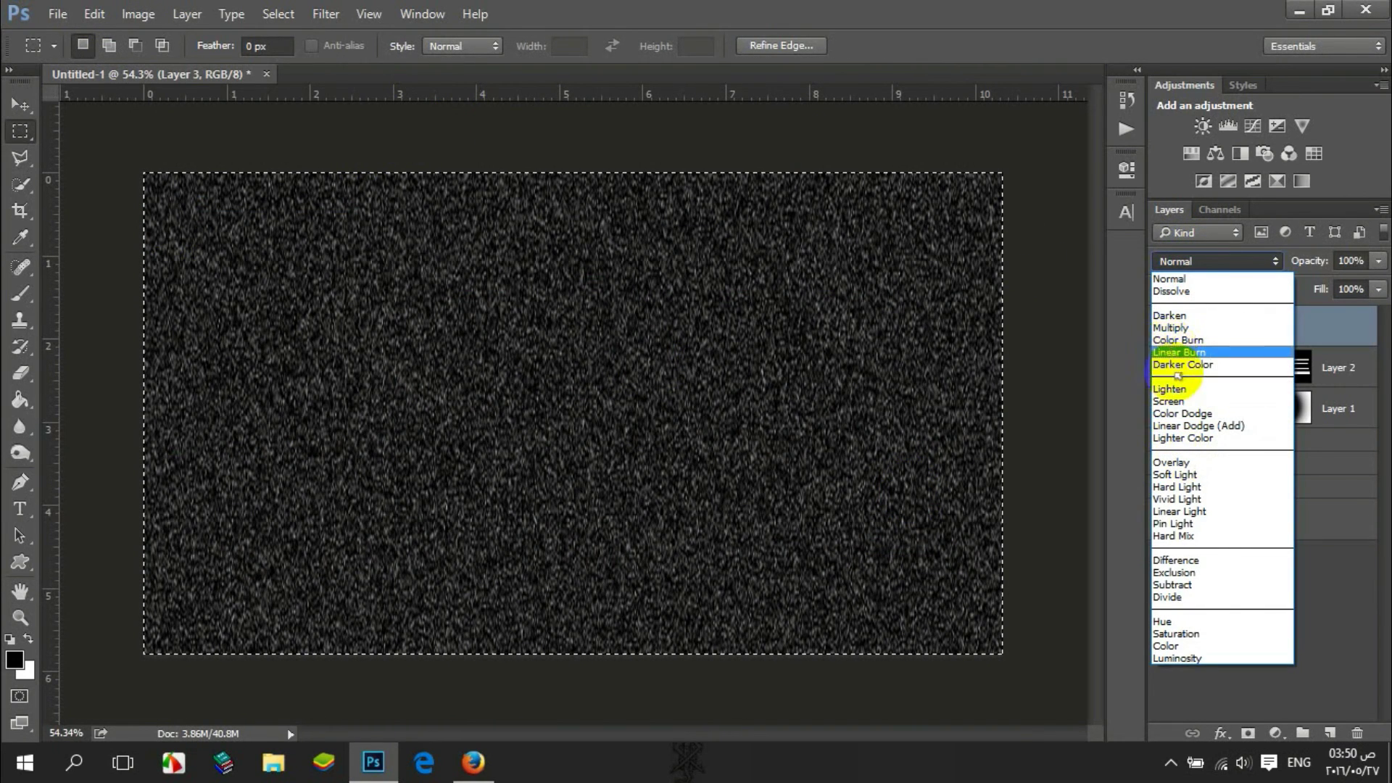
pyautogui.click(1193, 414)
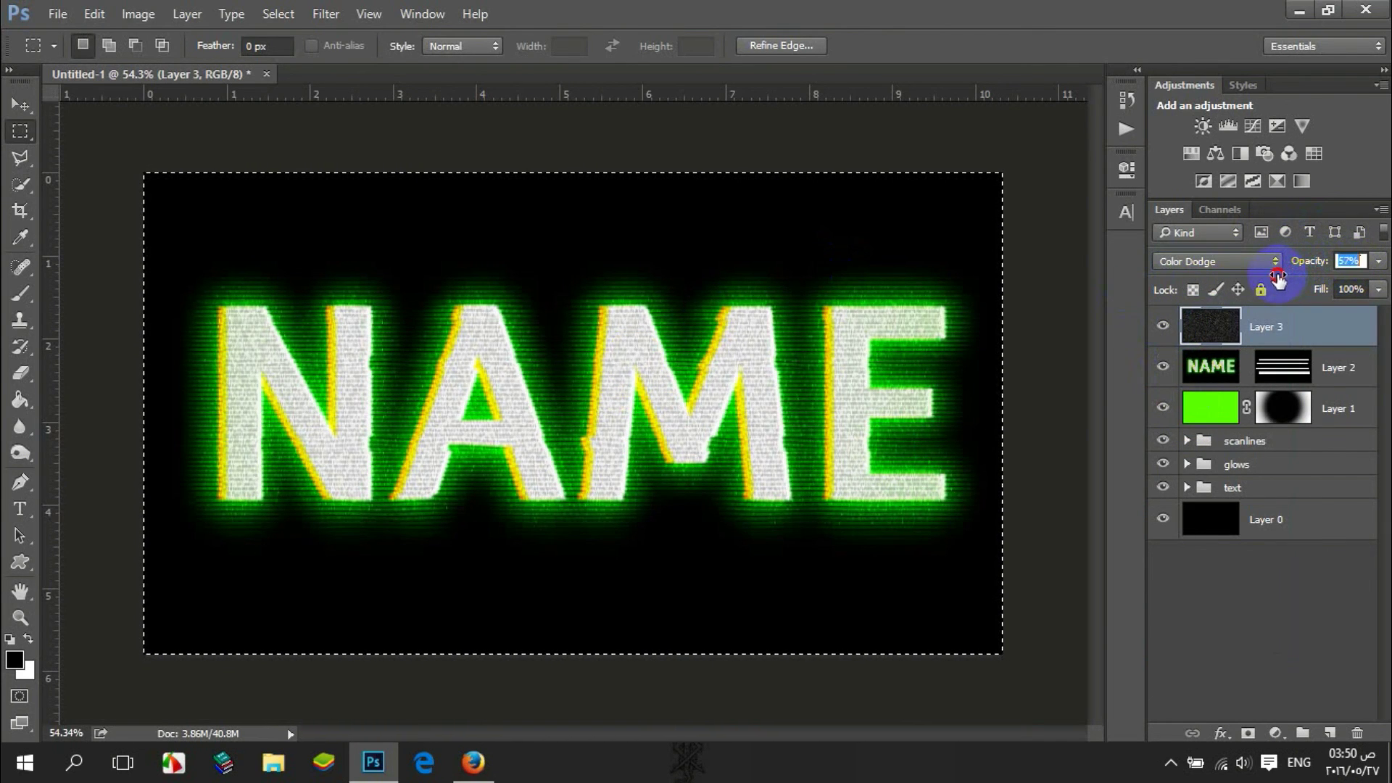
pyautogui.click(176, 181)
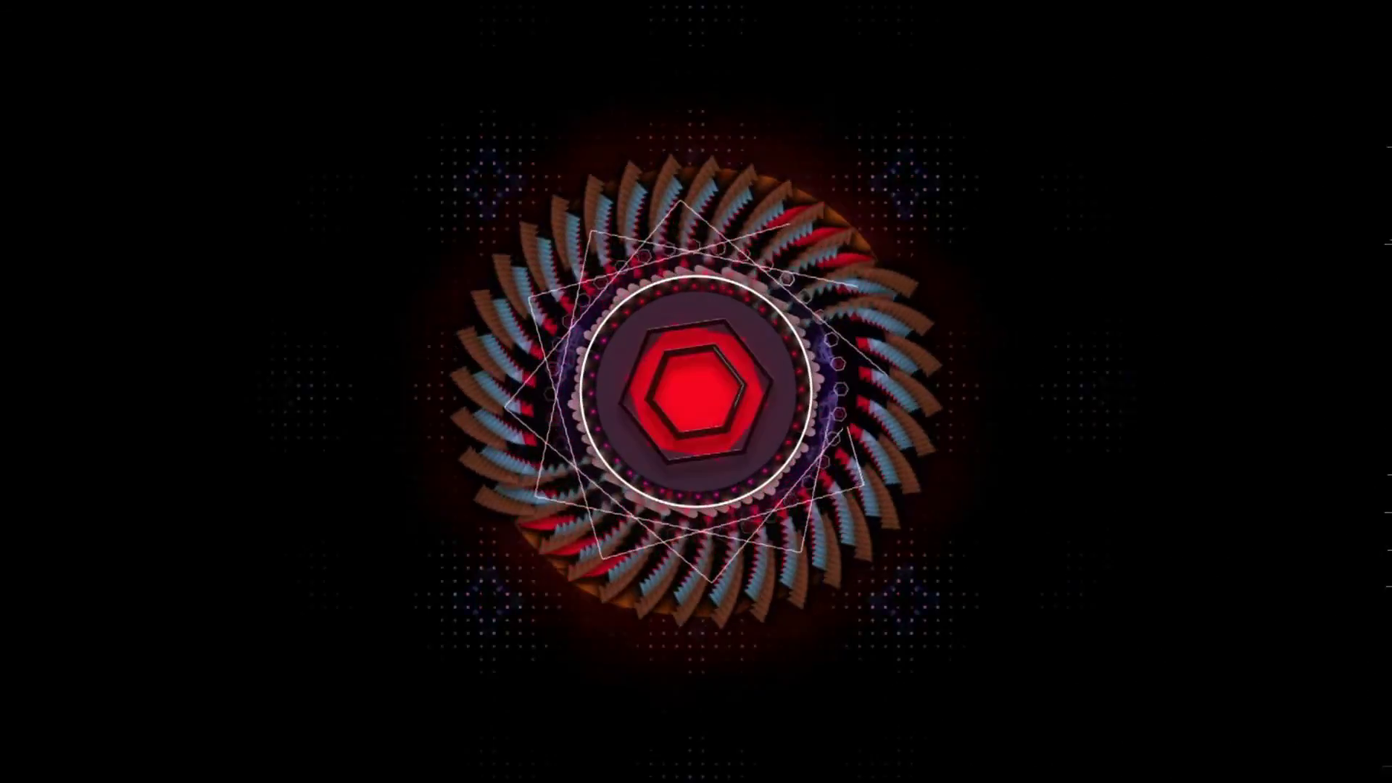